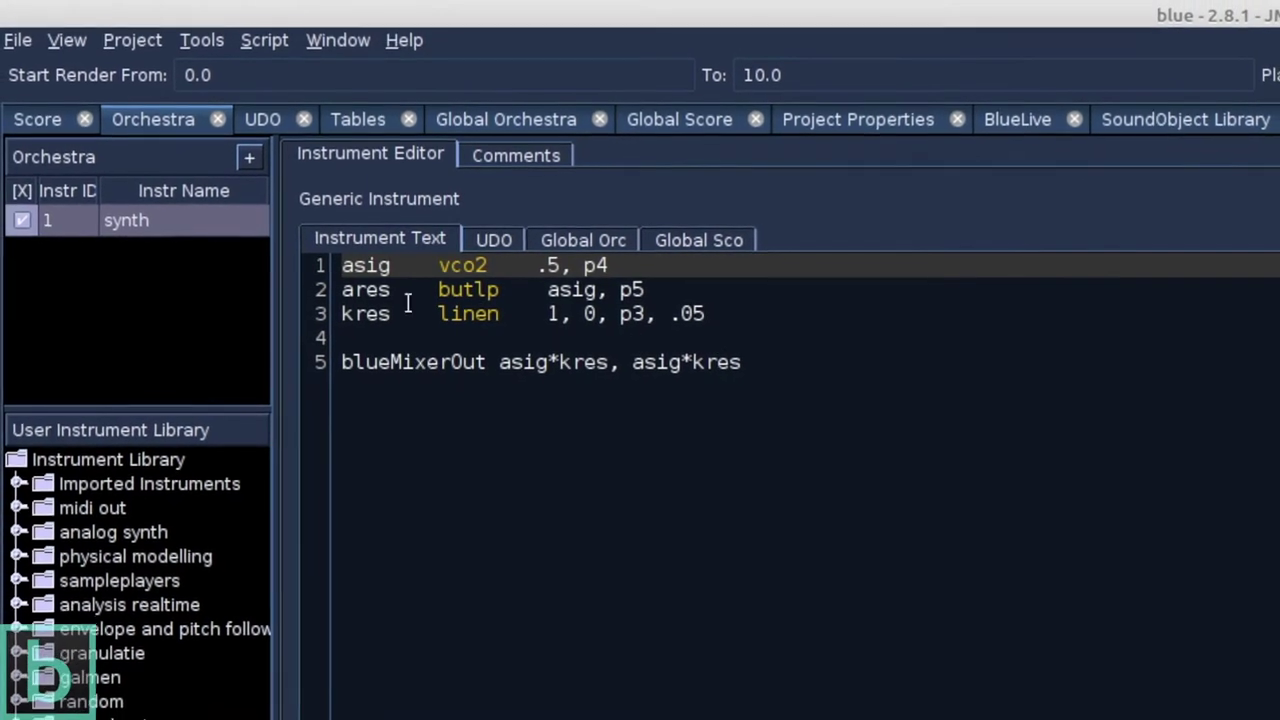
Add a new JMask SoundObject to the empty layer of the score timeline
left_click(32, 116)
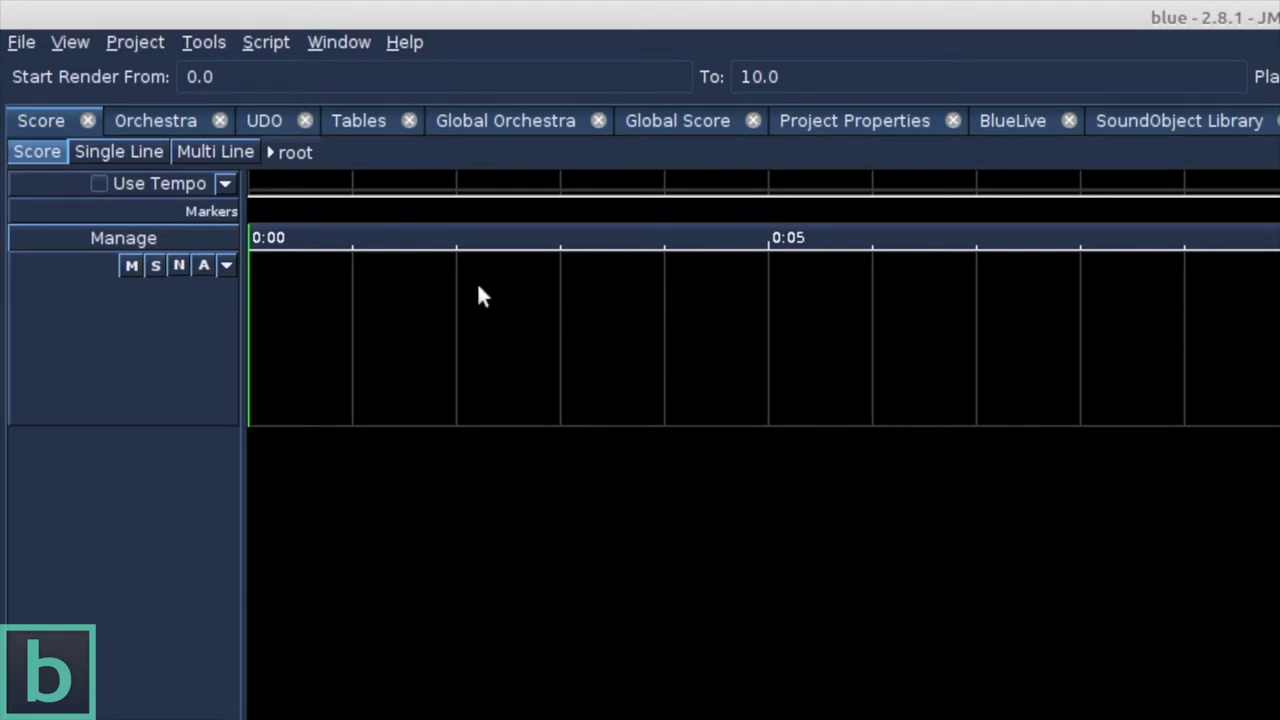
right_click(430, 279)
mouse_move(598, 292)
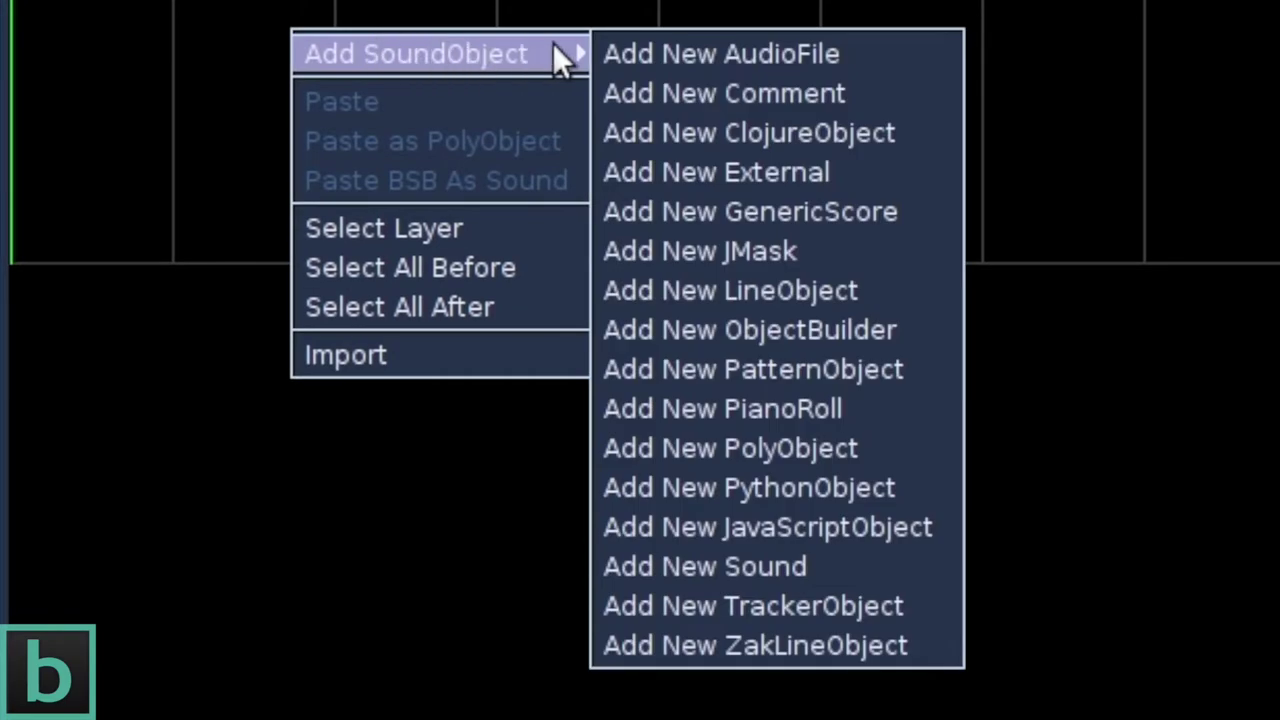
left_click(783, 250)
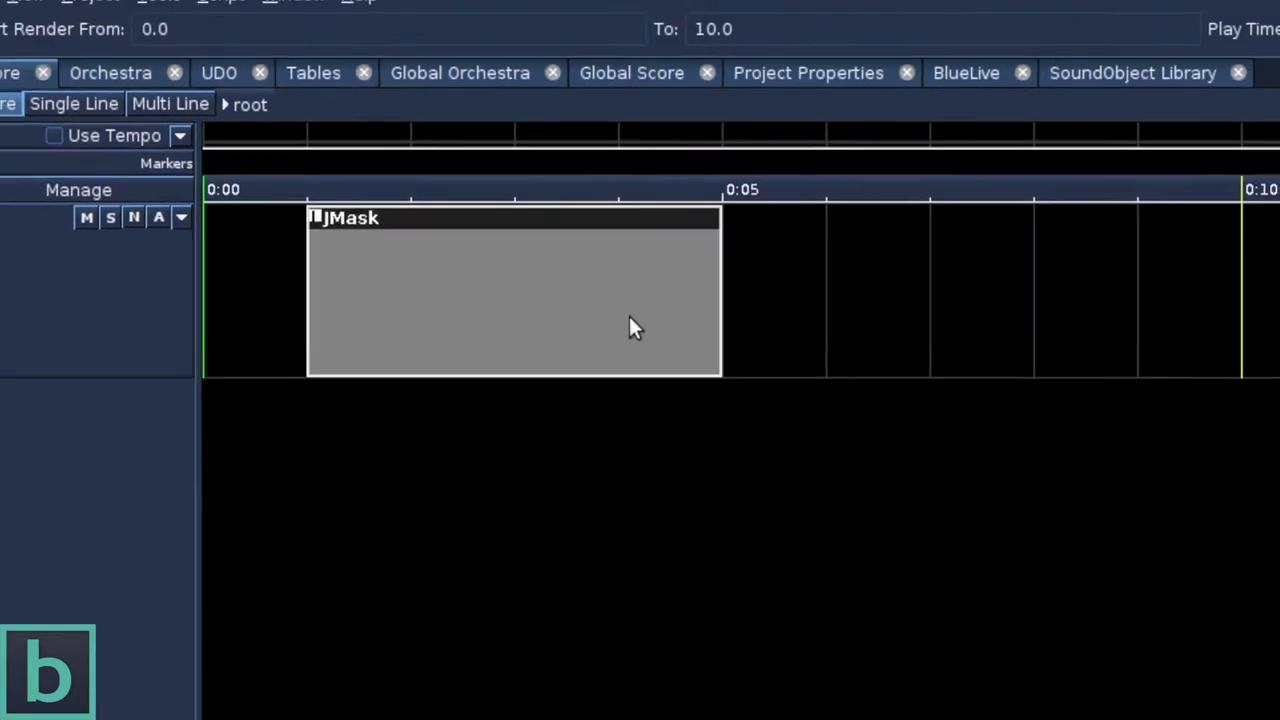
Move the JMask object to the start of the timeline and extend its end to 0:10
left_click_drag(565, 317, 470, 312)
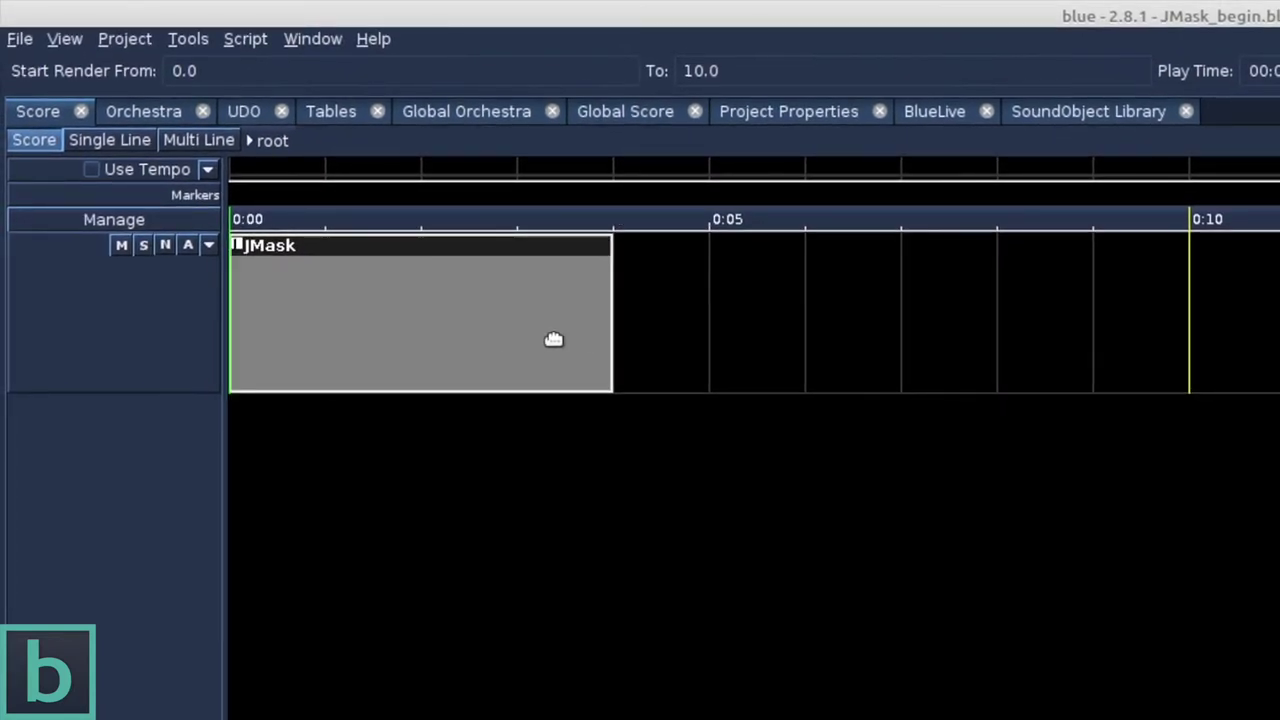
left_click_drag(613, 335, 1183, 344)
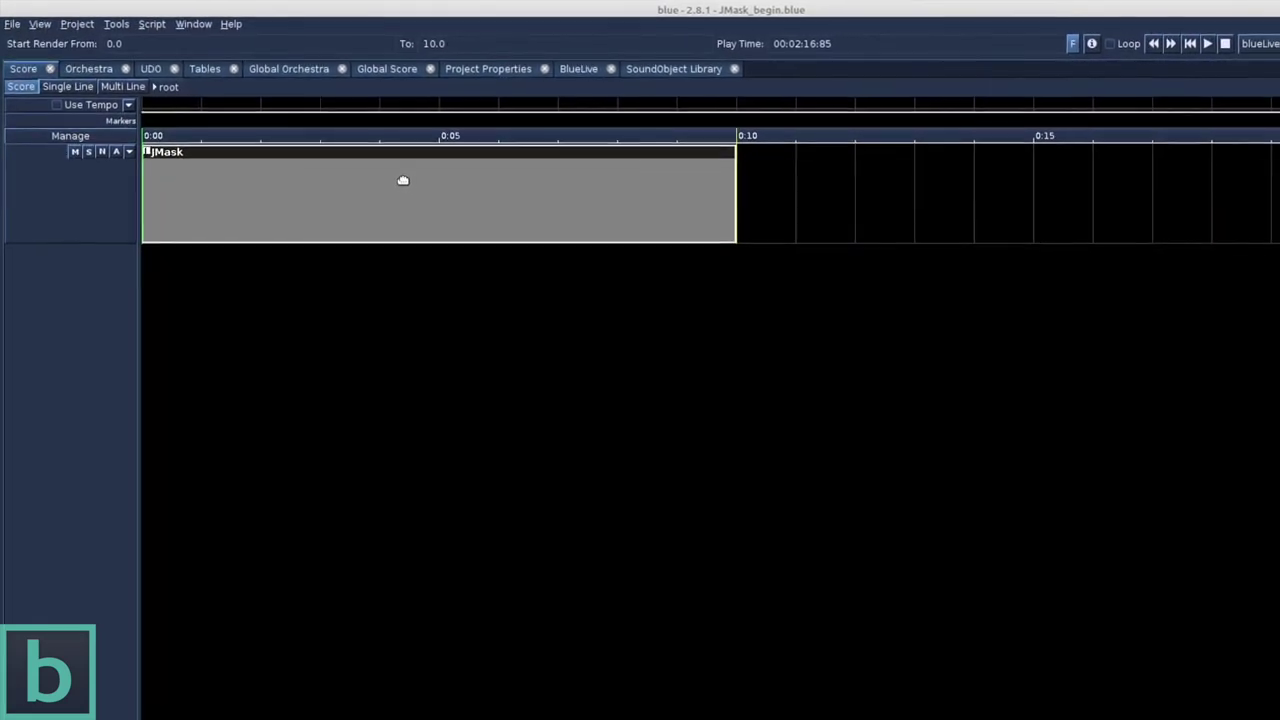
left_click(355, 159)
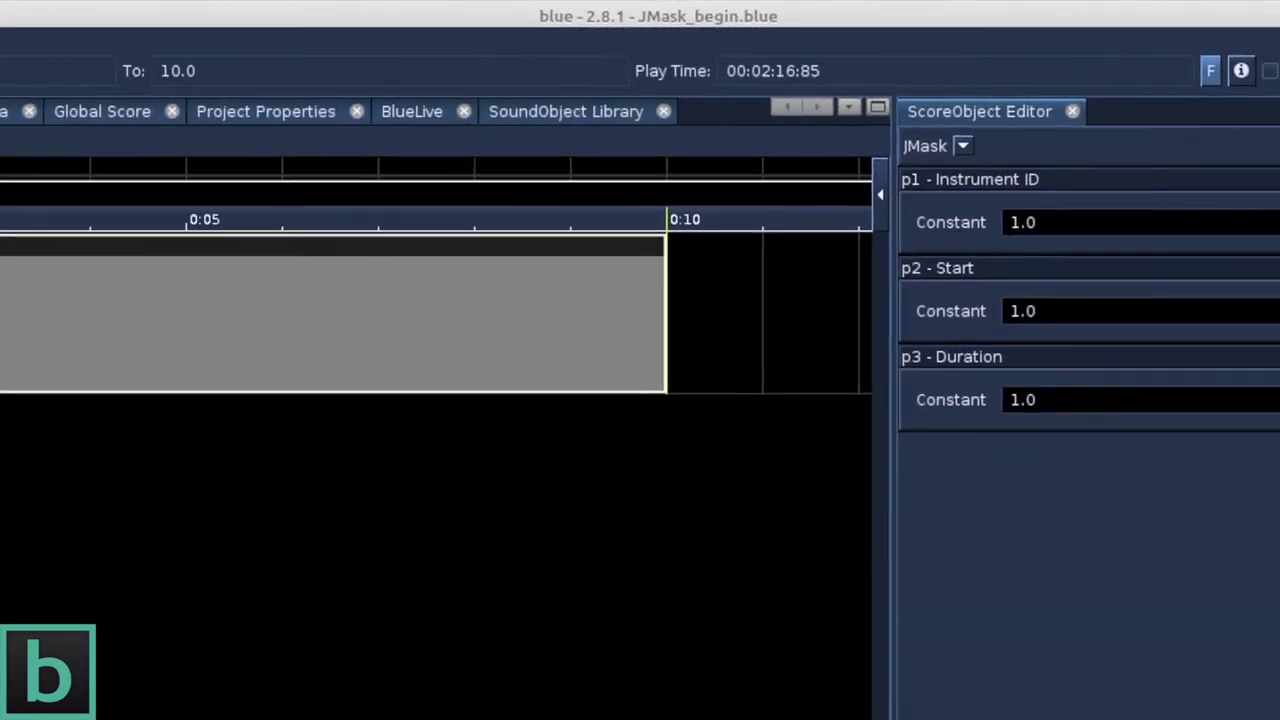
Set the JMask object's Time Behavior to None in its ScoreObject properties
left_click(1218, 184)
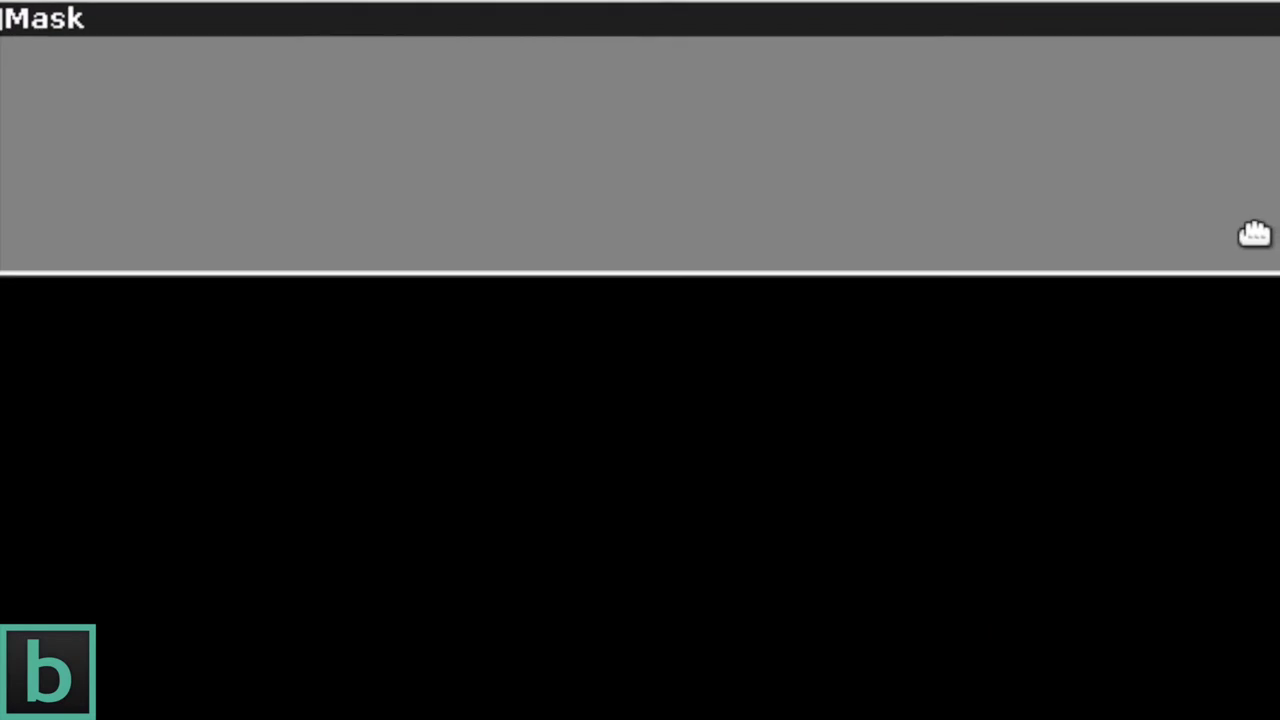
key("F3")
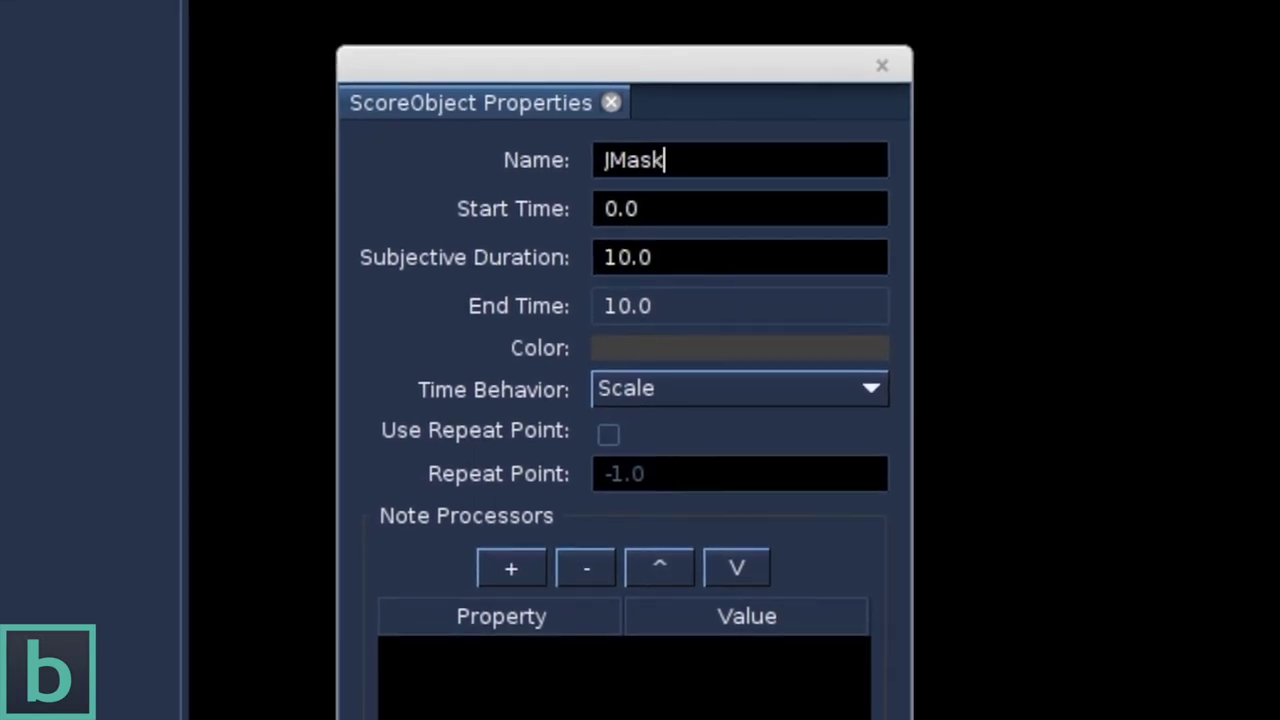
left_click(871, 386)
left_click(840, 506)
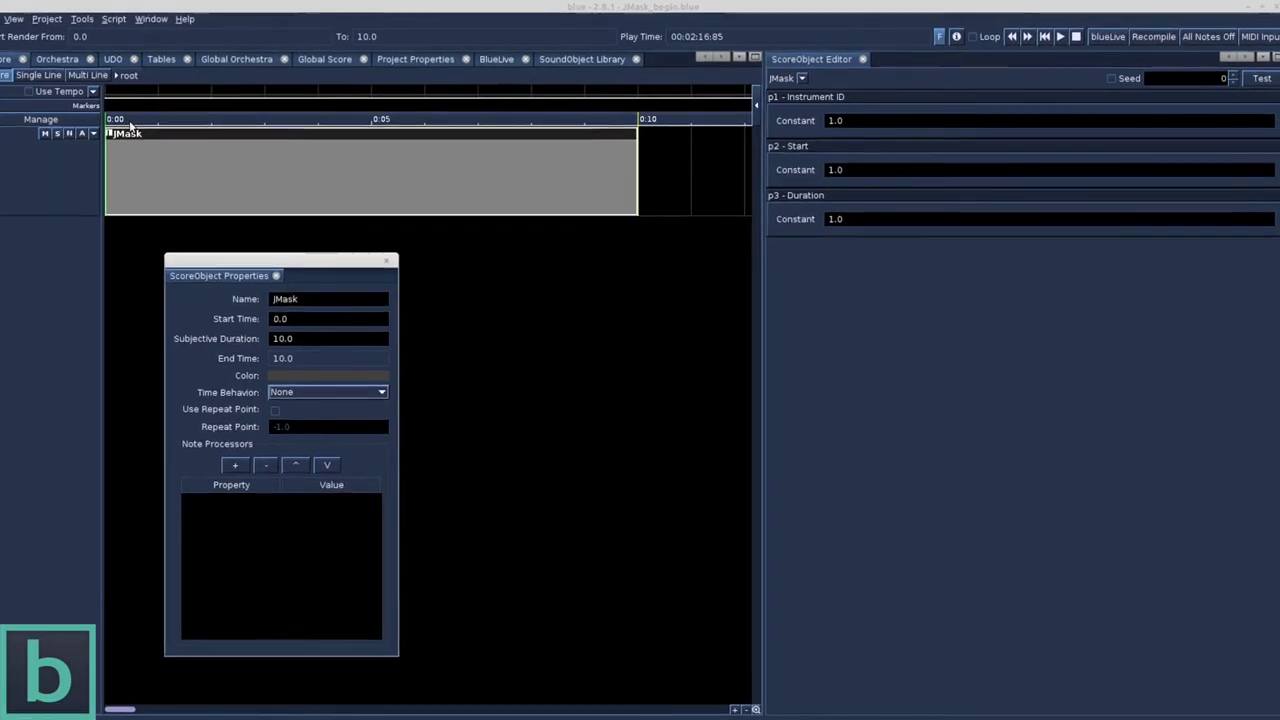
Set the p2 Start constant to 0.4 and review the generated test score
left_click(840, 177)
key("ctrl+a")
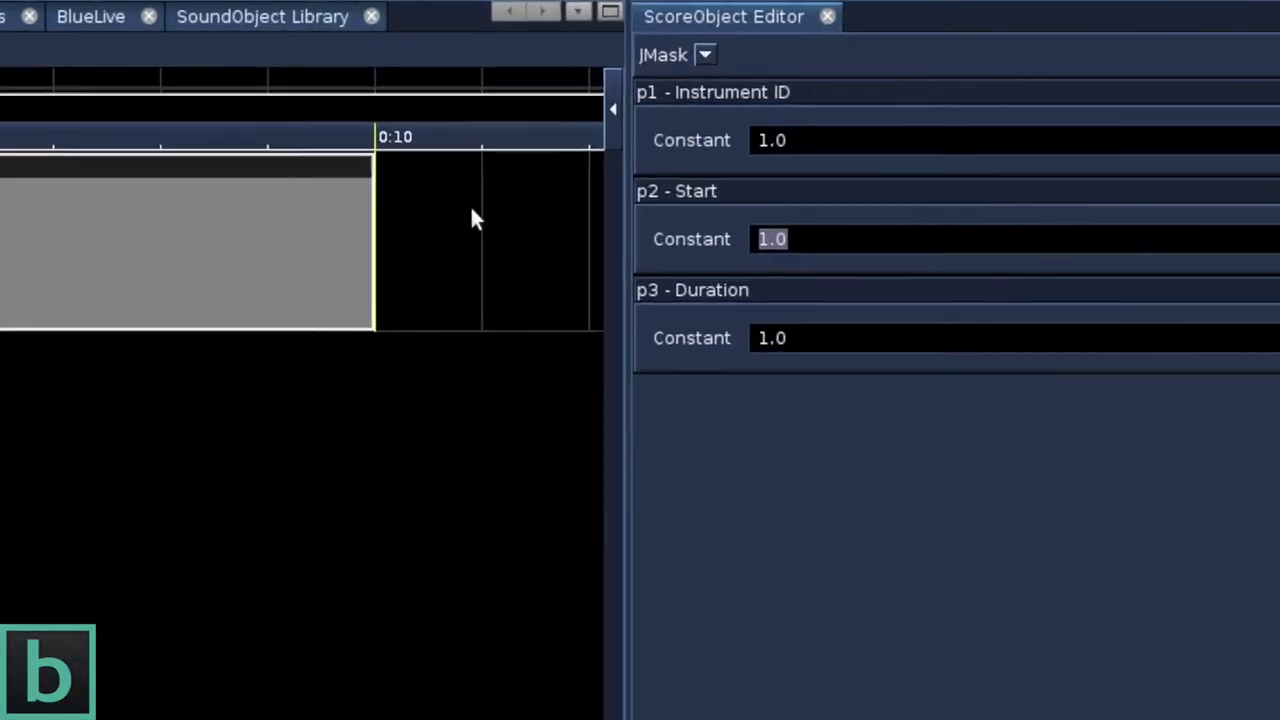
type("0.4")
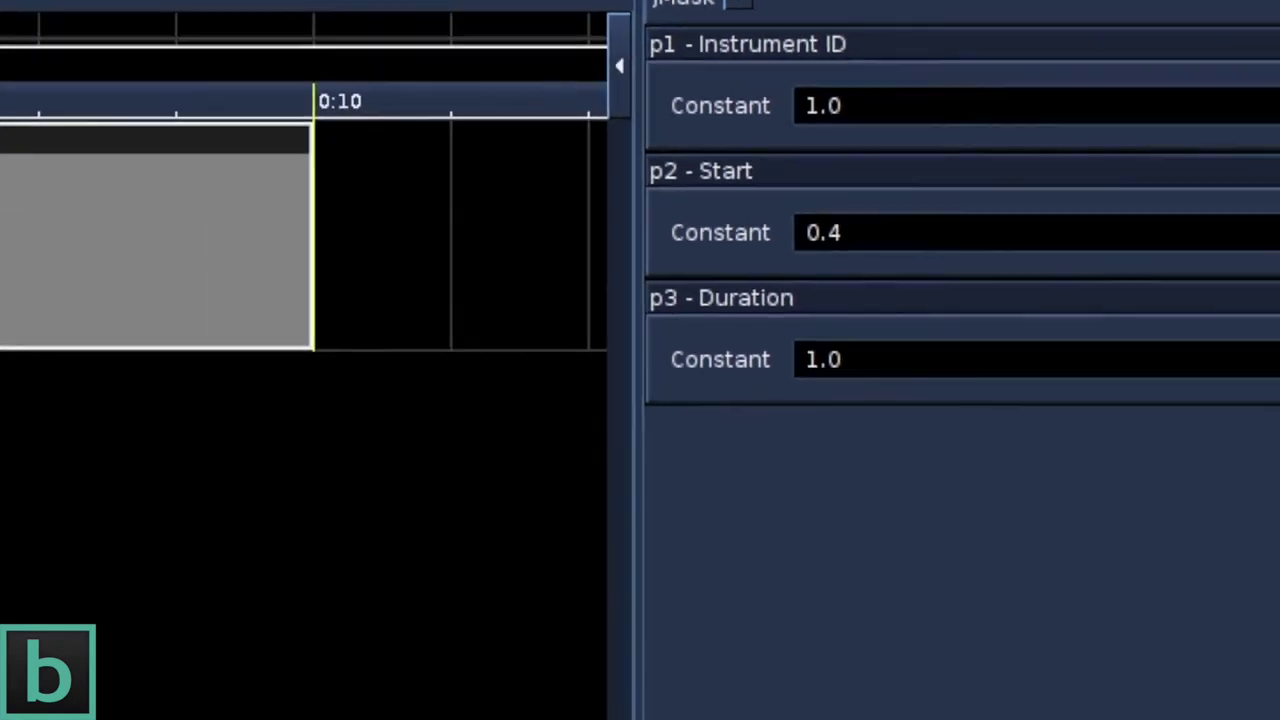
key("ctrl+t")
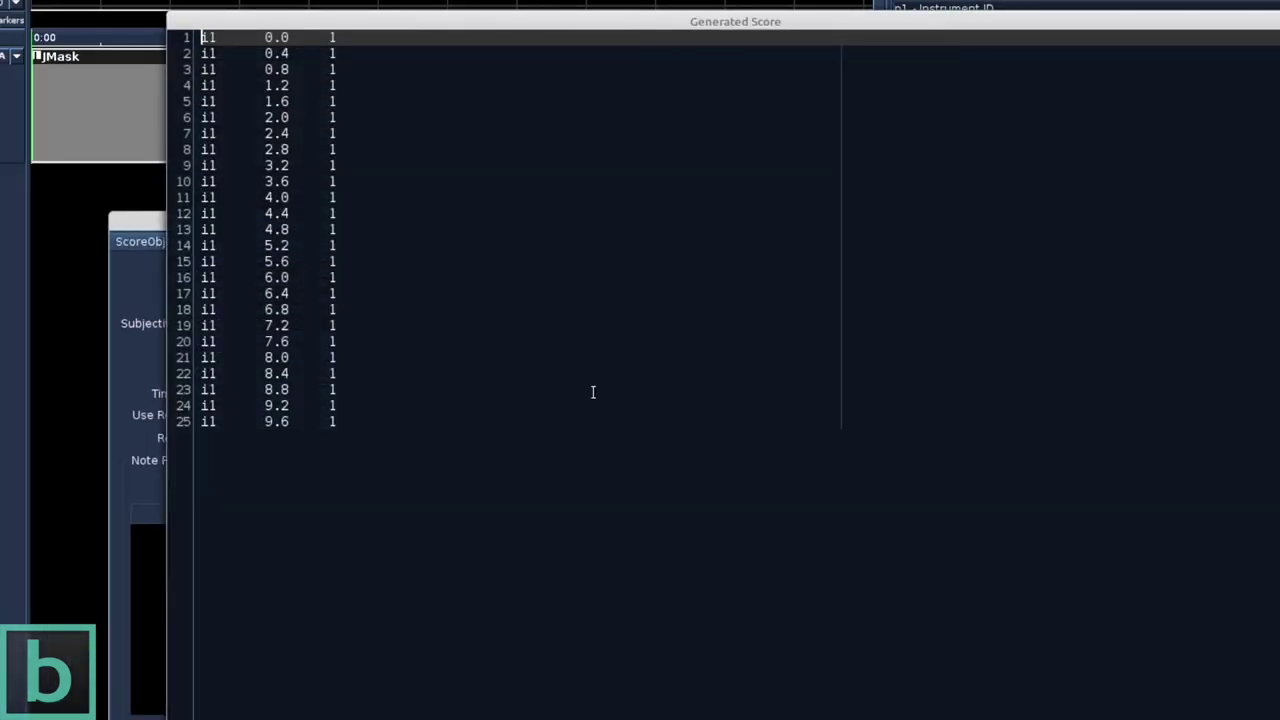
left_click(1180, 69)
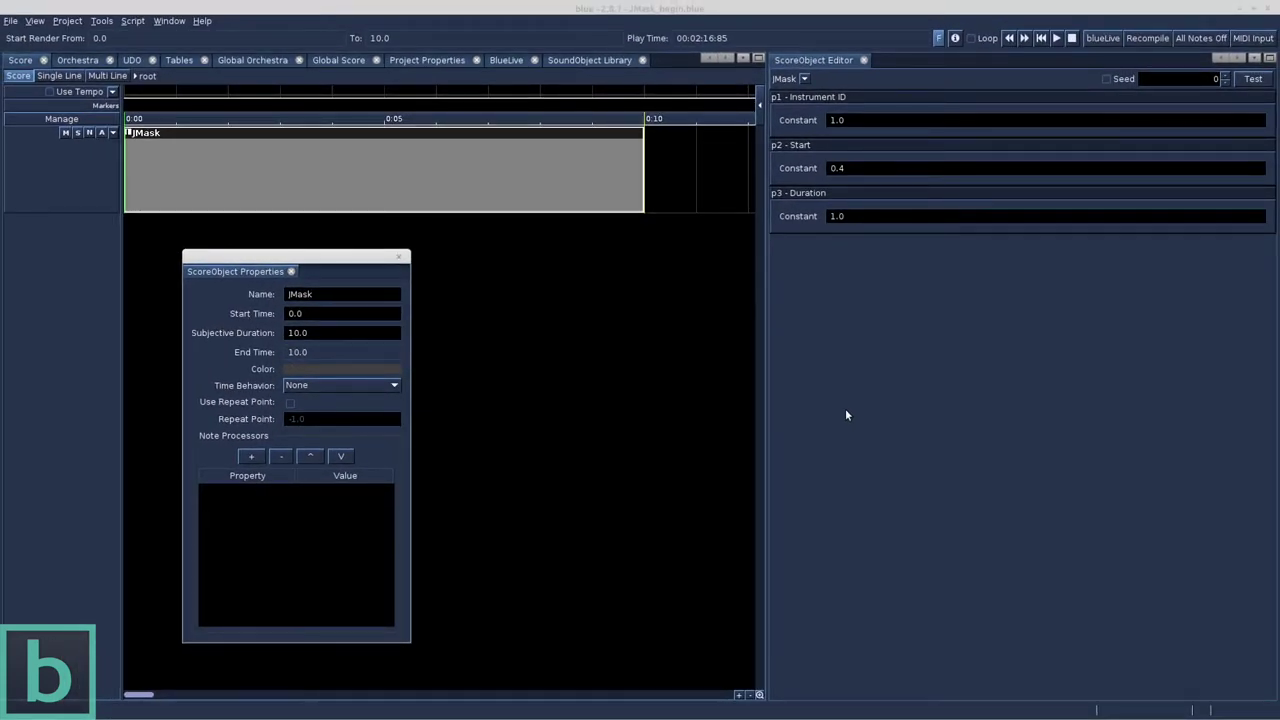
Add a new parameter with a Constant generator after p3 Duration
right_click(806, 194)
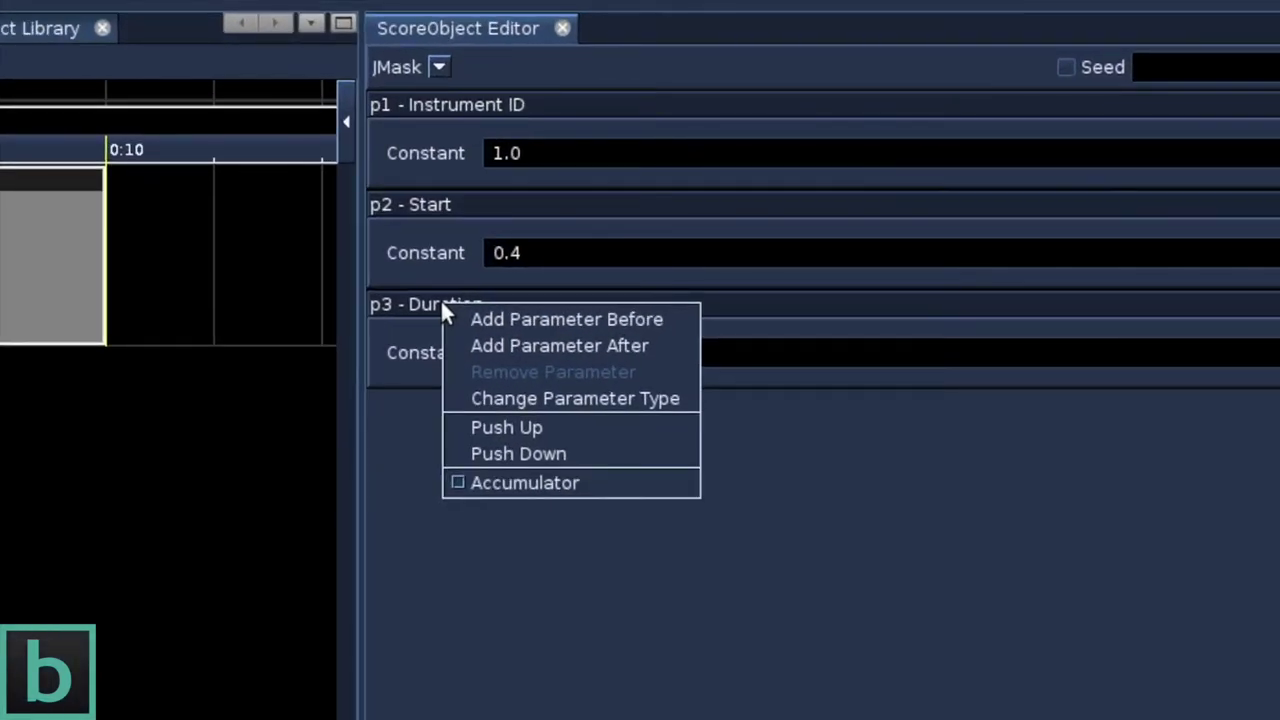
left_click(449, 340)
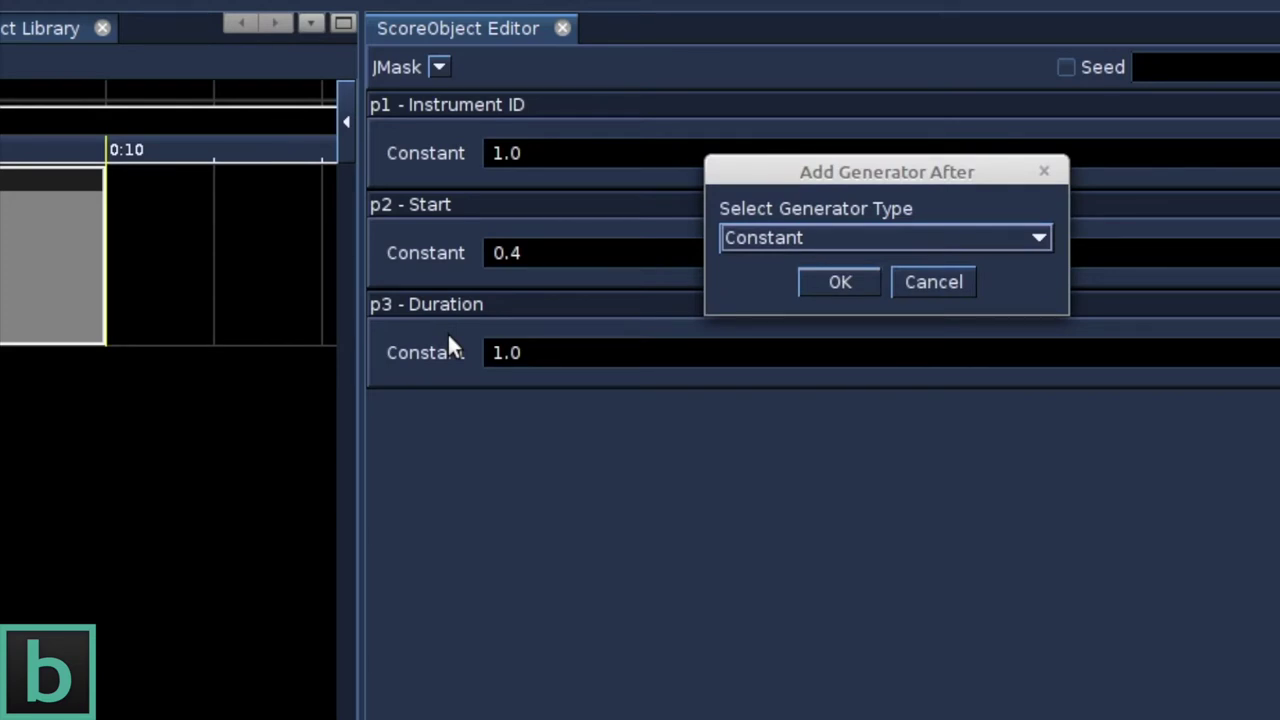
left_click(814, 240)
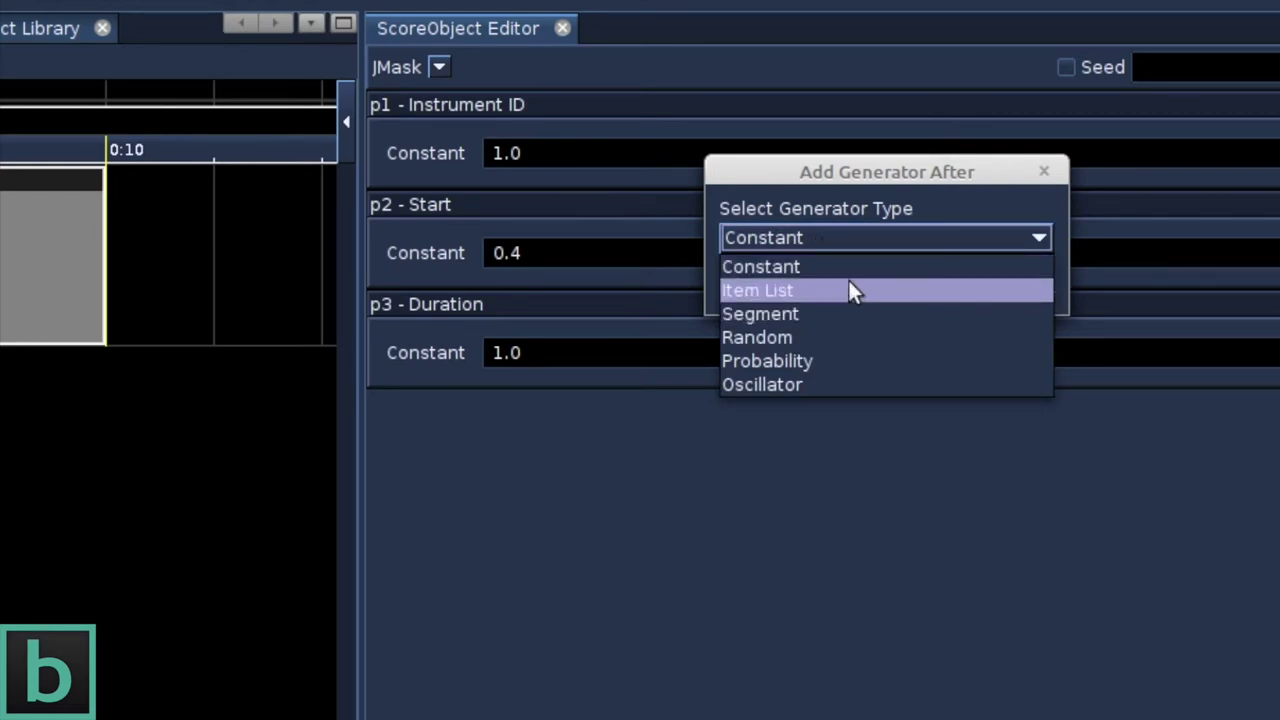
left_click(848, 270)
left_click(848, 272)
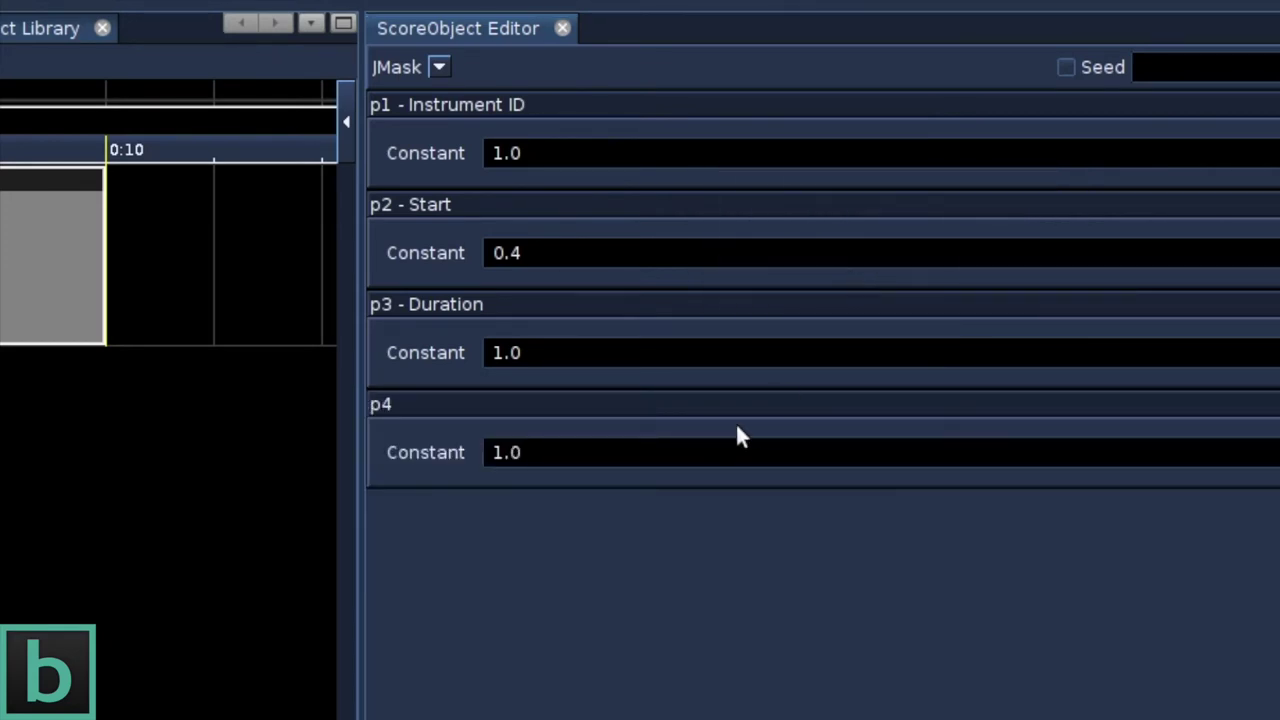
Add another Constant parameter after p4 and check the generated test score
right_click(422, 406)
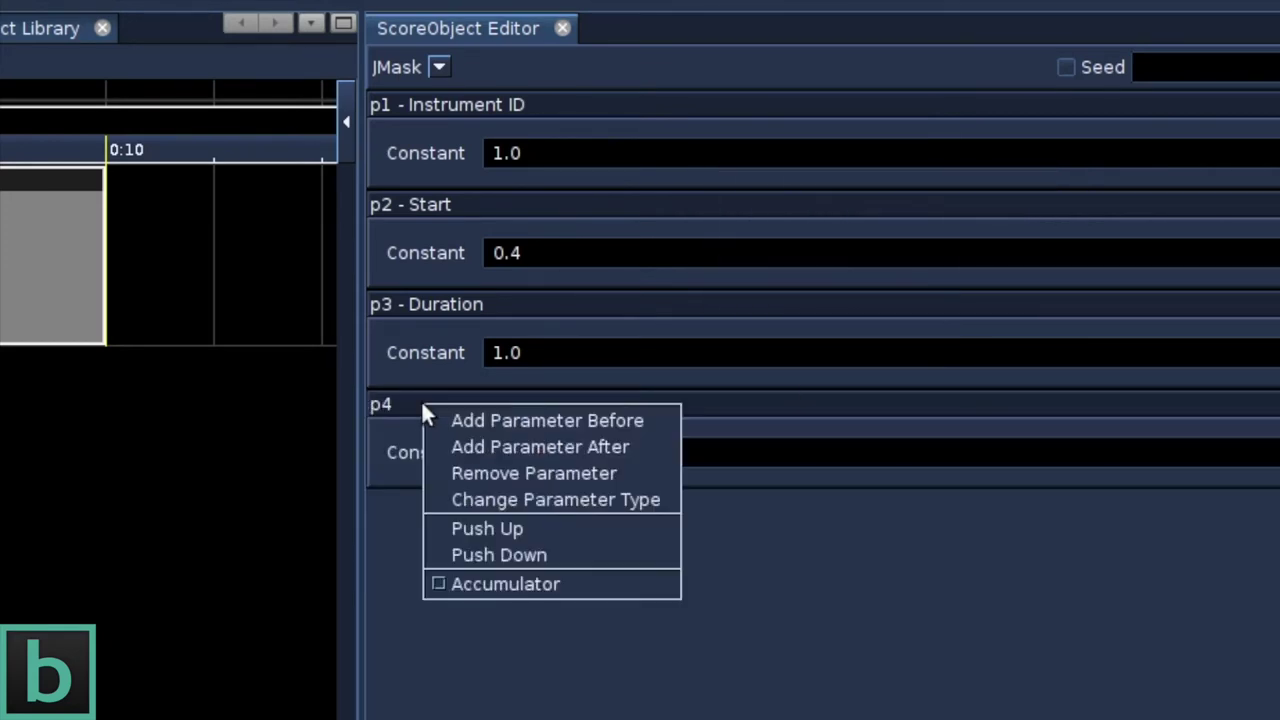
left_click(471, 446)
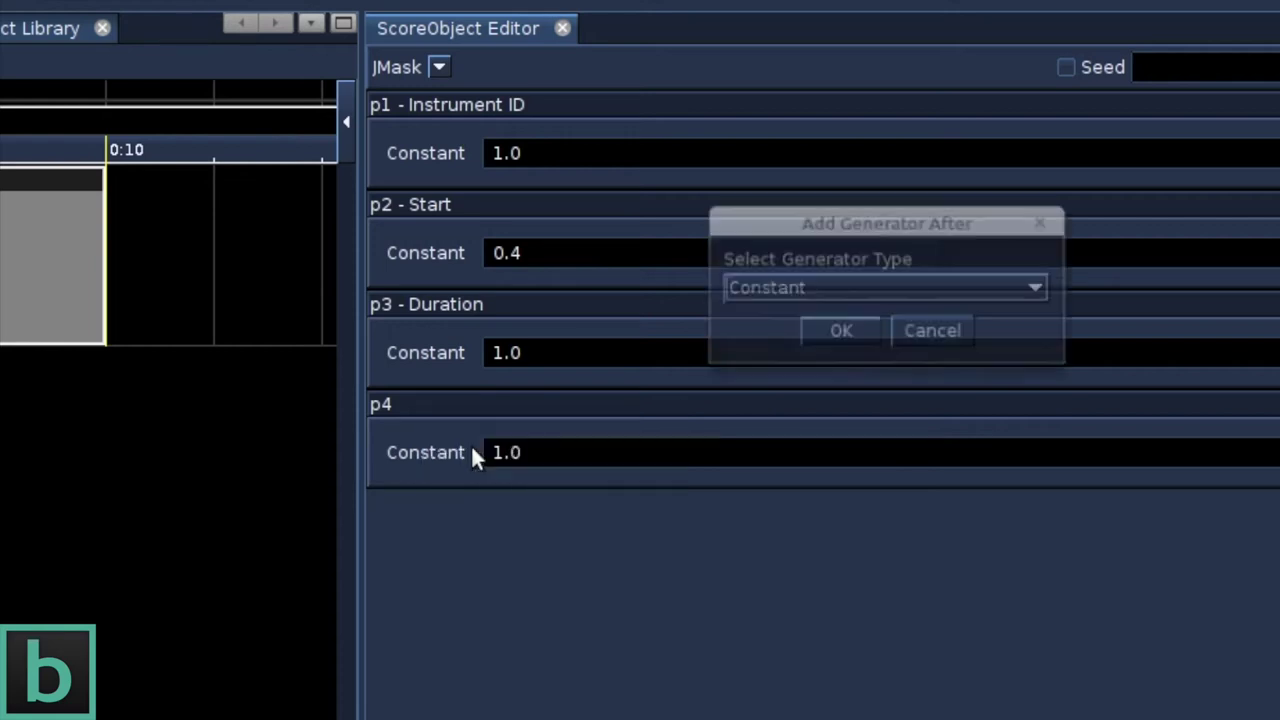
left_click(830, 335)
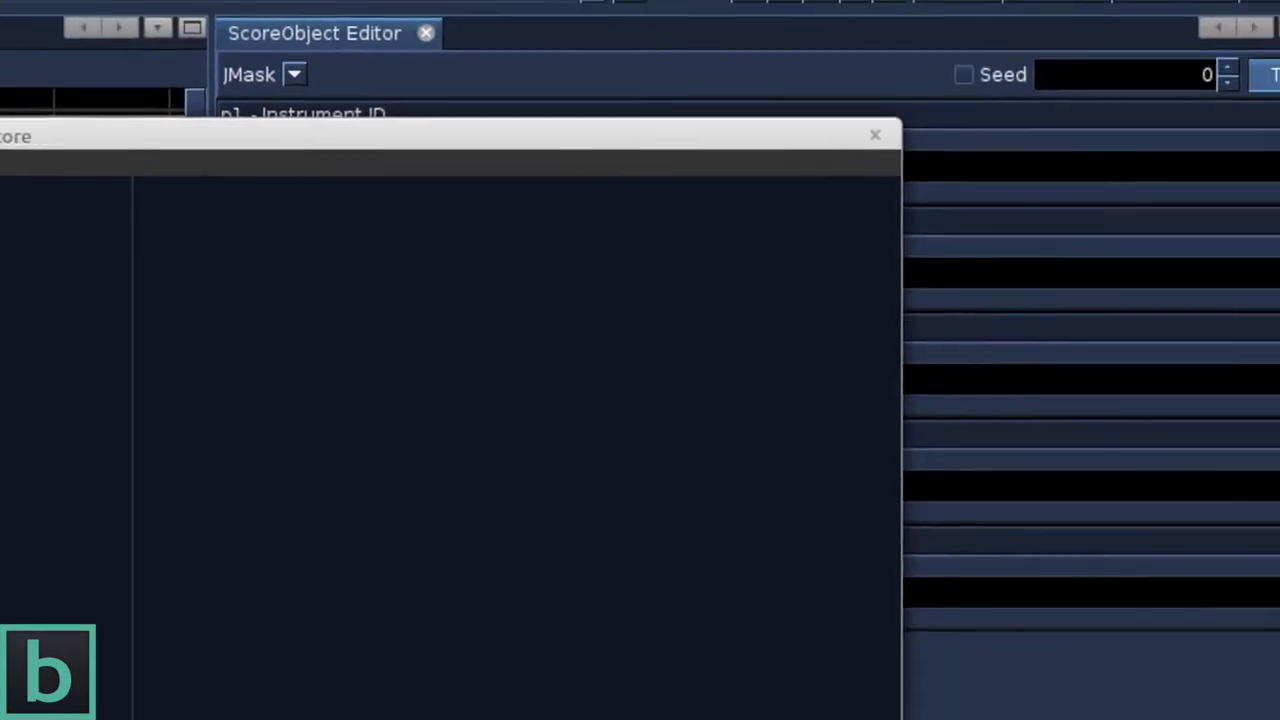
left_click(875, 134)
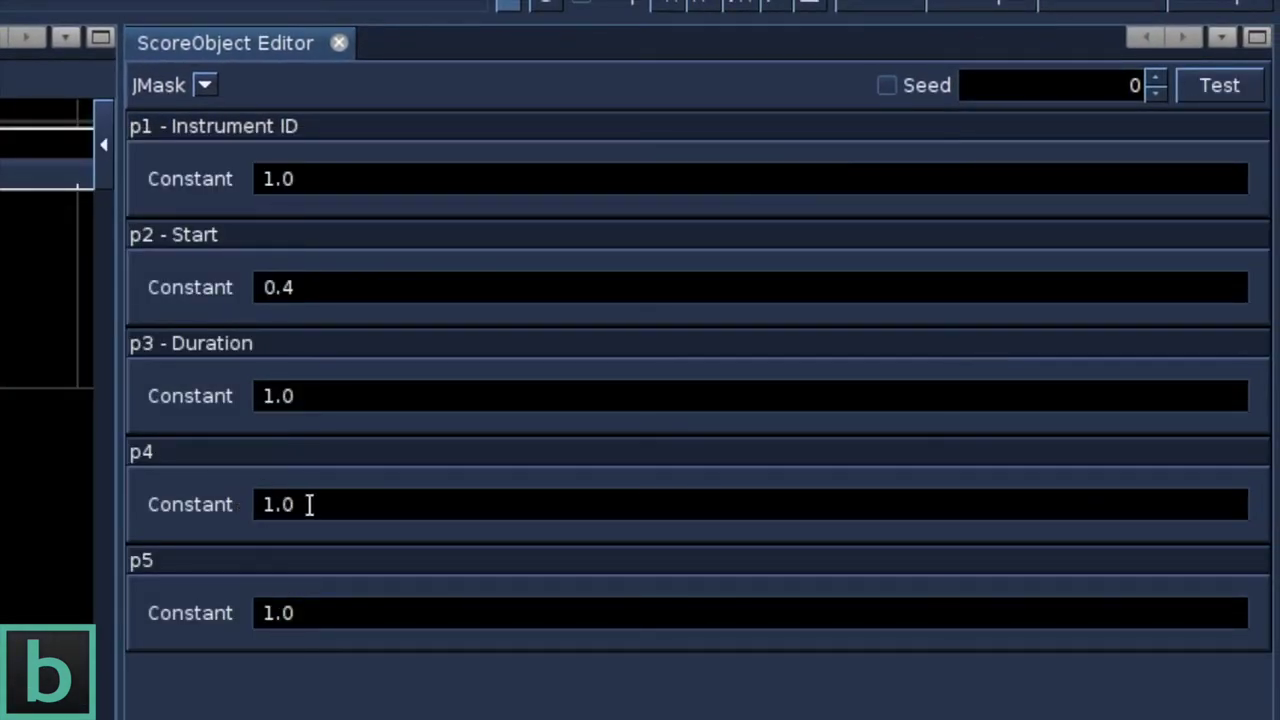
Change the generator type of parameter p4 from Constant to Probability
left_click_drag(308, 503, 242, 500)
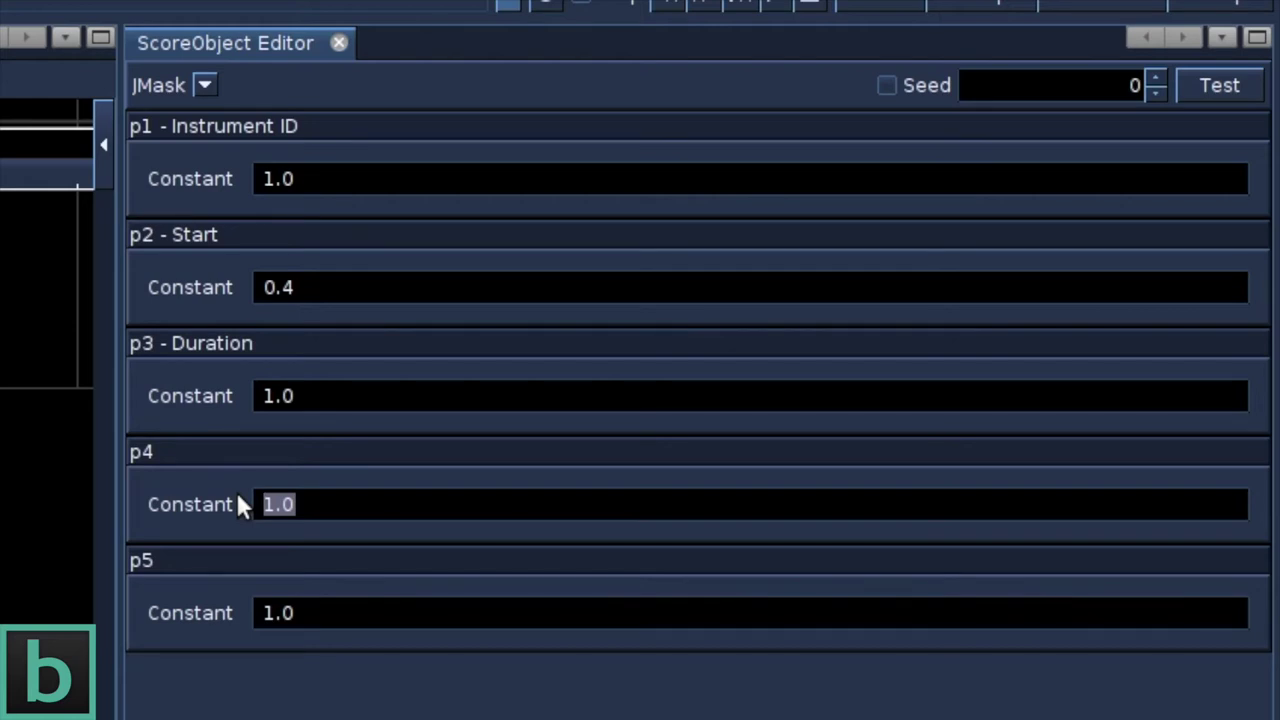
right_click(180, 463)
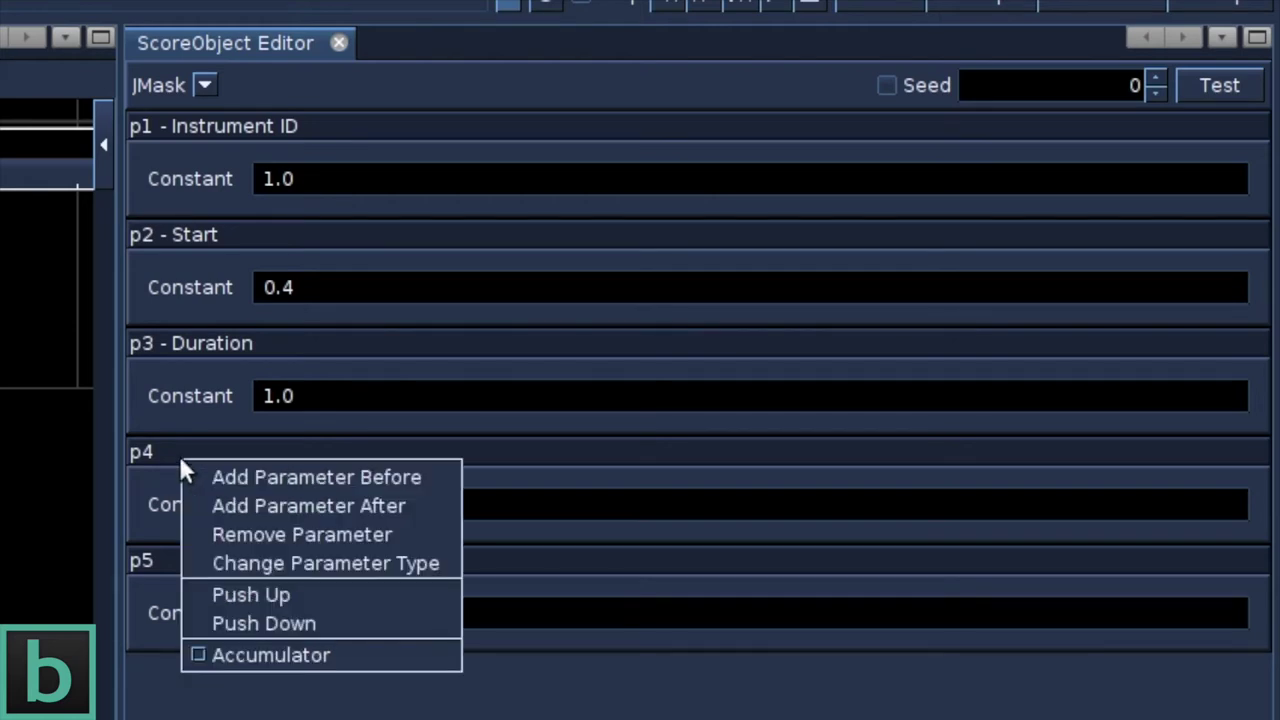
left_click(217, 556)
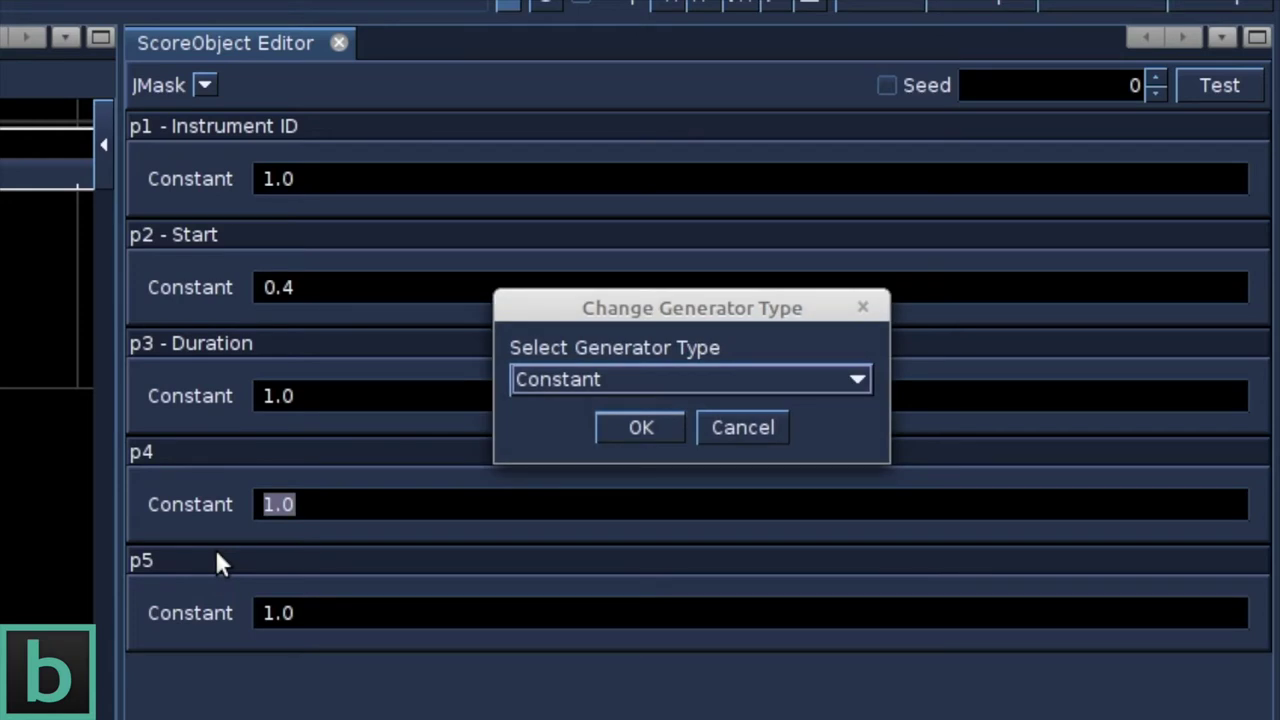
left_click(599, 379)
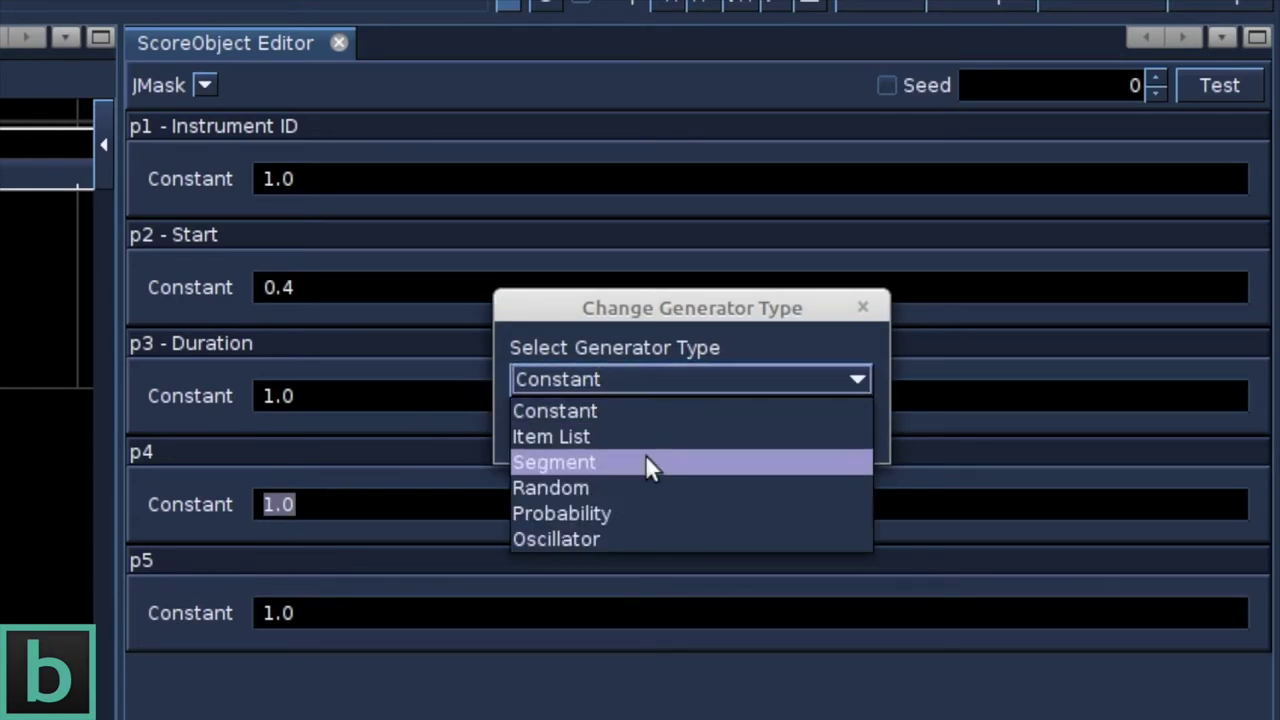
left_click(680, 516)
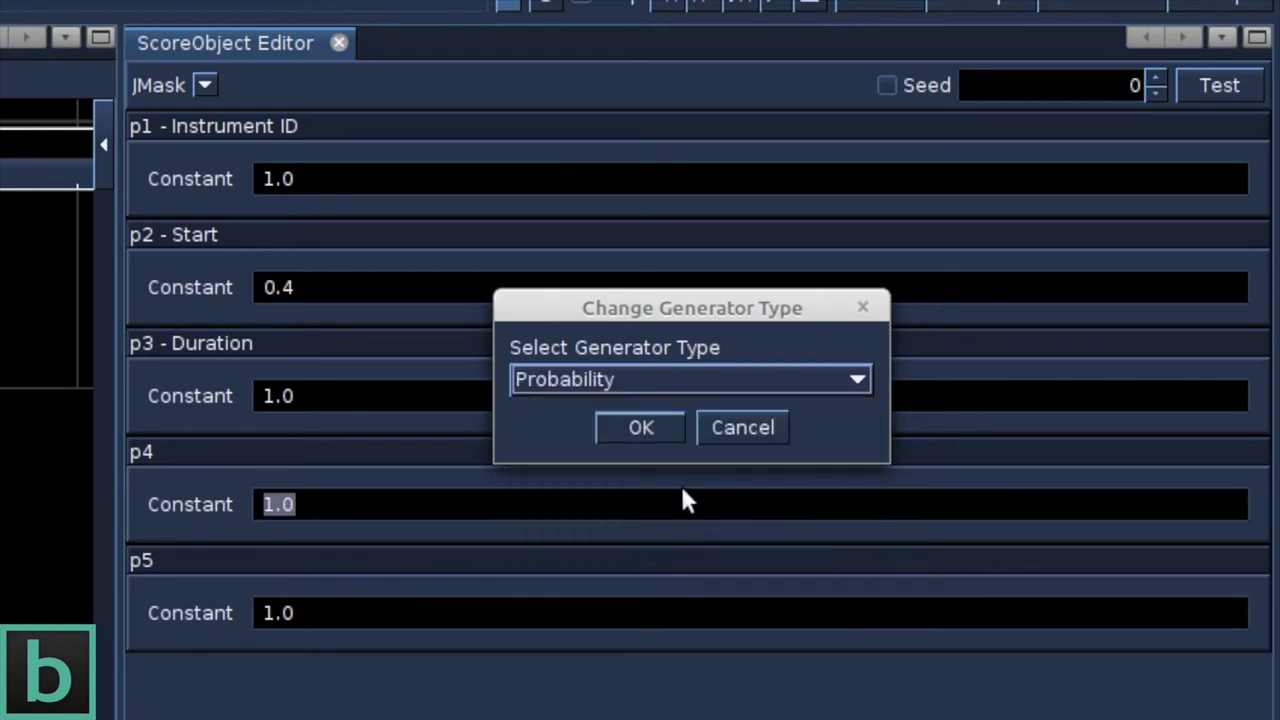
left_click(642, 428)
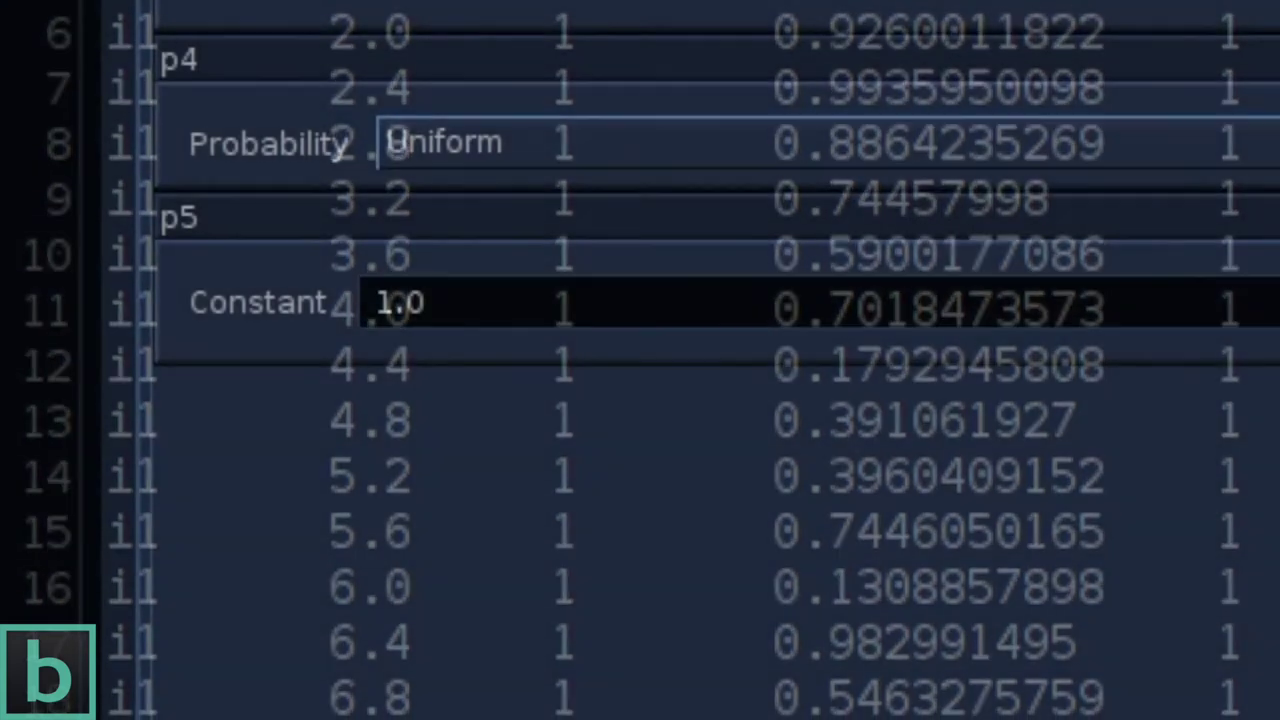
Enable the Mask on p4 and switch both its high and low values to tables
right_click(268, 70)
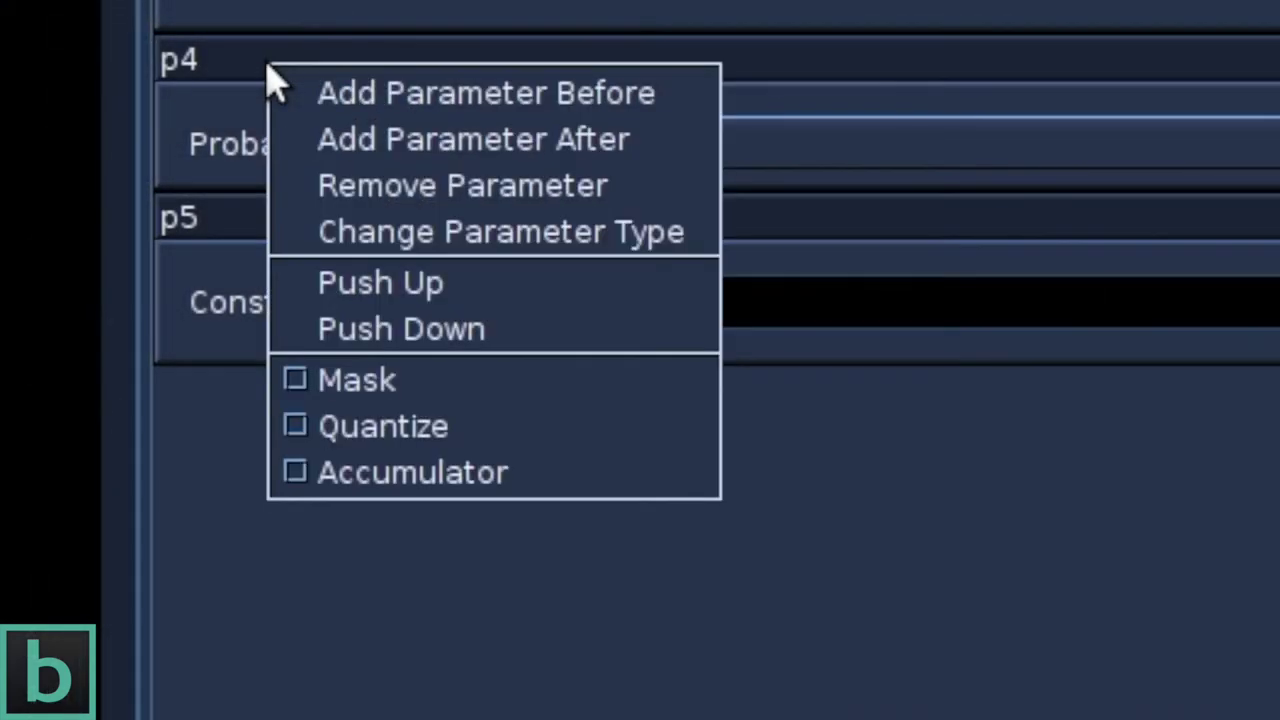
left_click(306, 388)
left_click(812, 324)
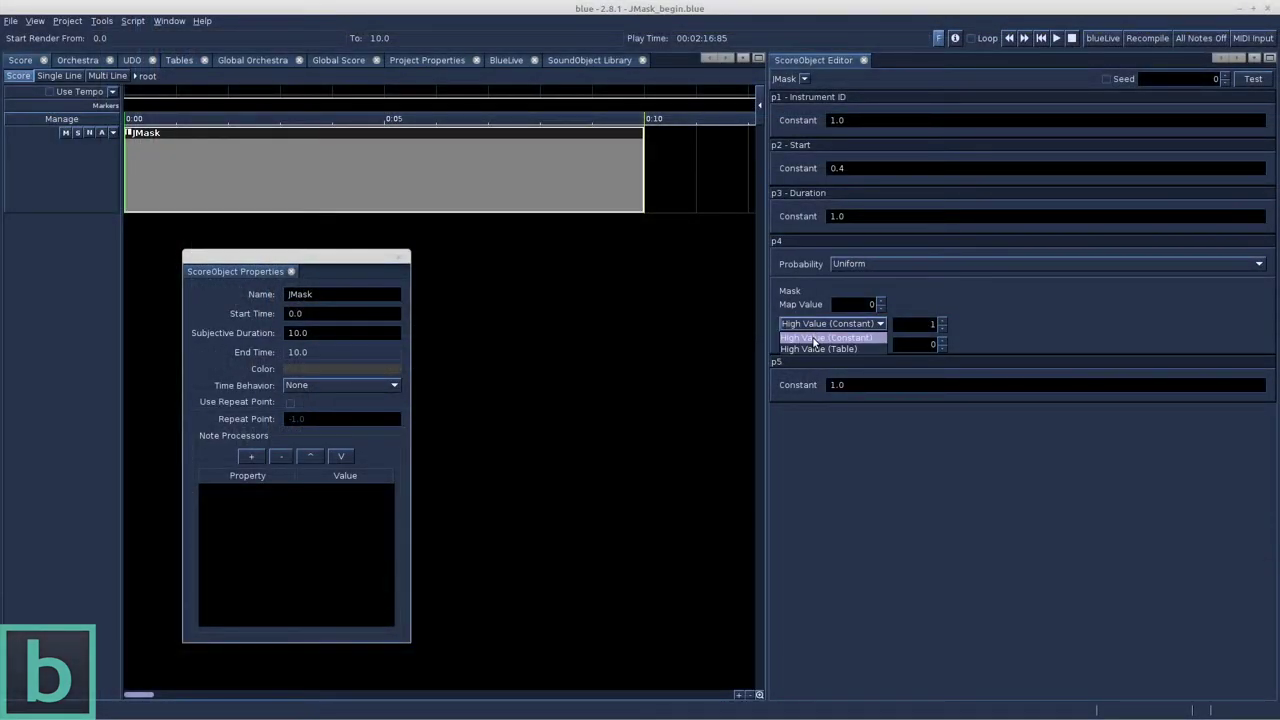
left_click(812, 348)
left_click(815, 433)
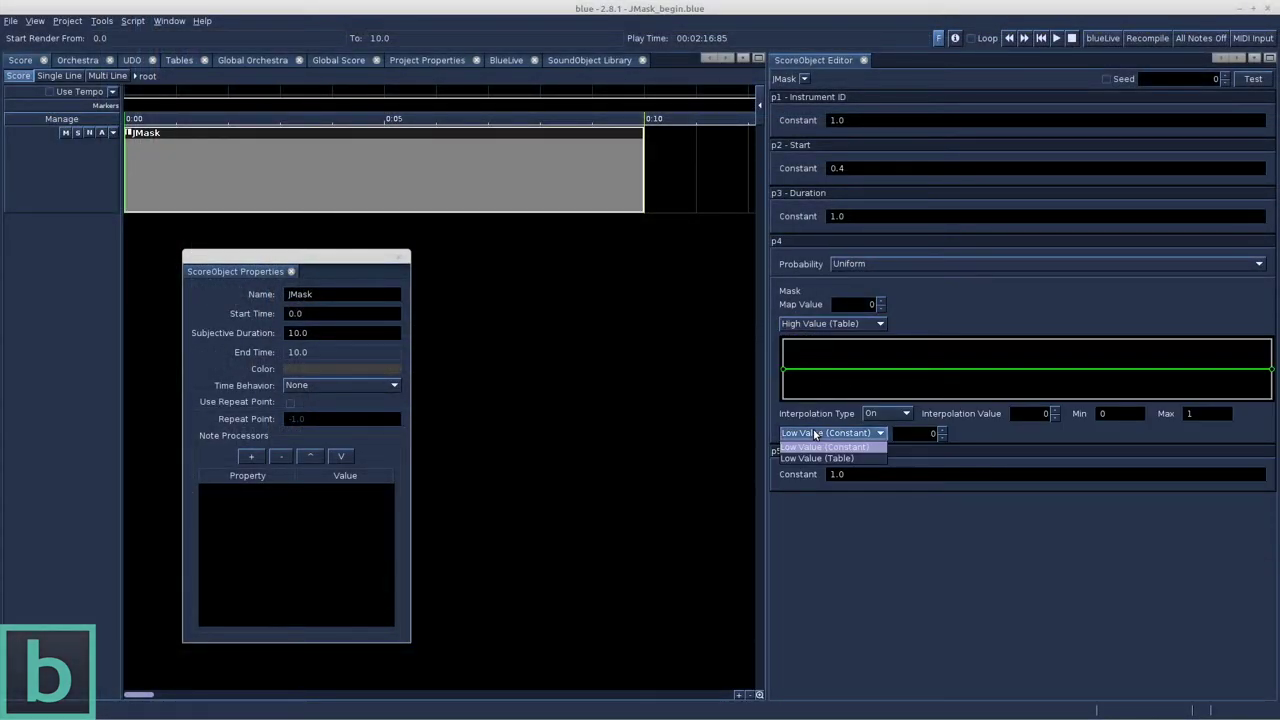
left_click(811, 459)
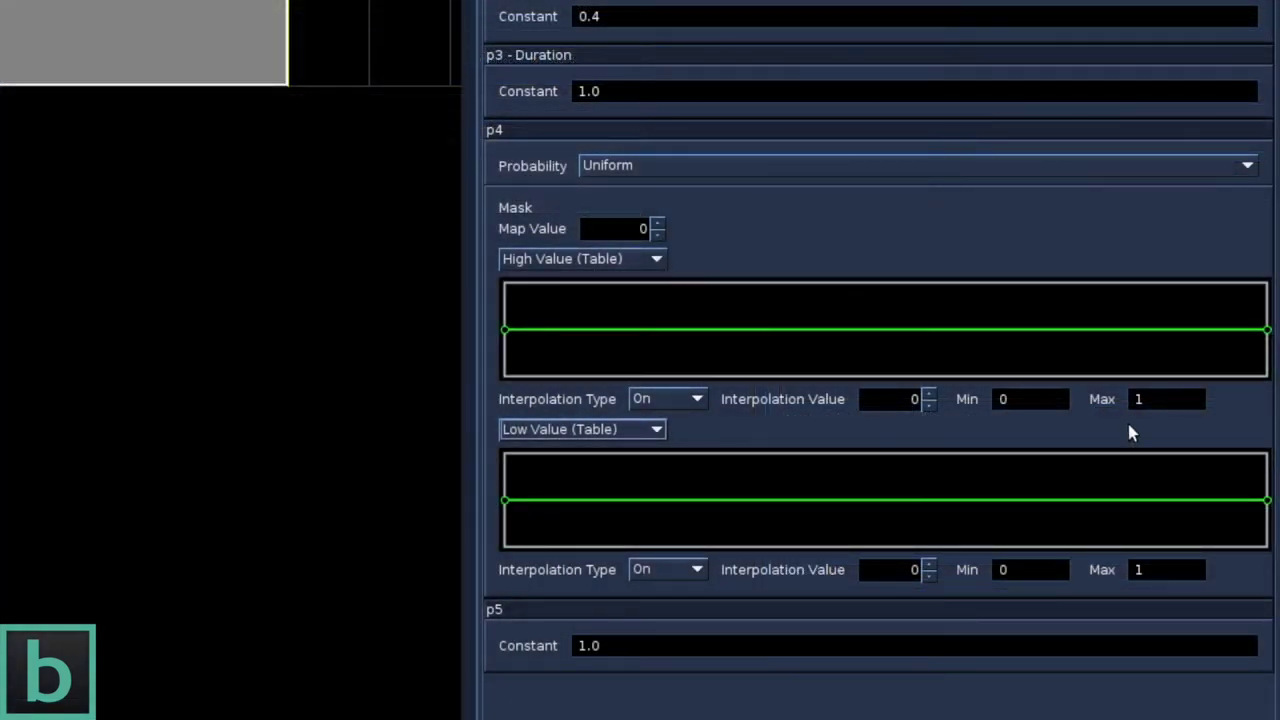
Set the p4 mask's high value table to Max 300 and Min 100, rescaling the line points
double_click(1140, 399)
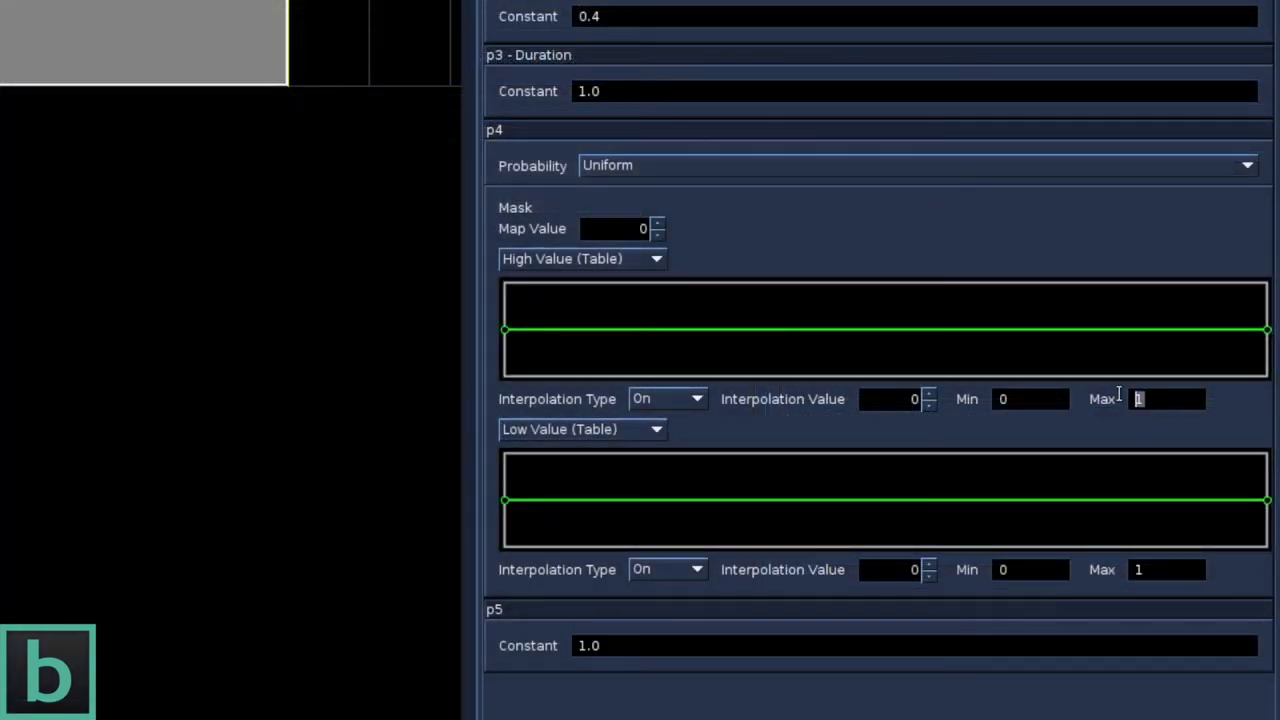
type("300")
key("Return")
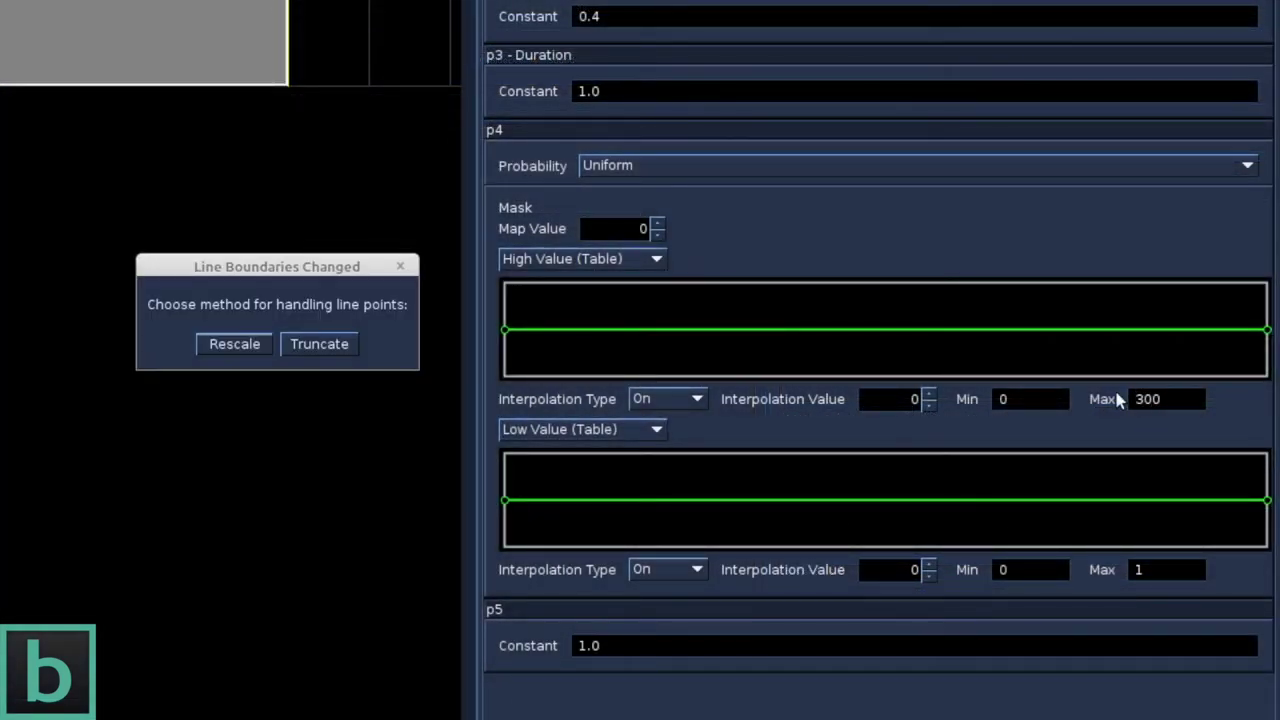
key("Return")
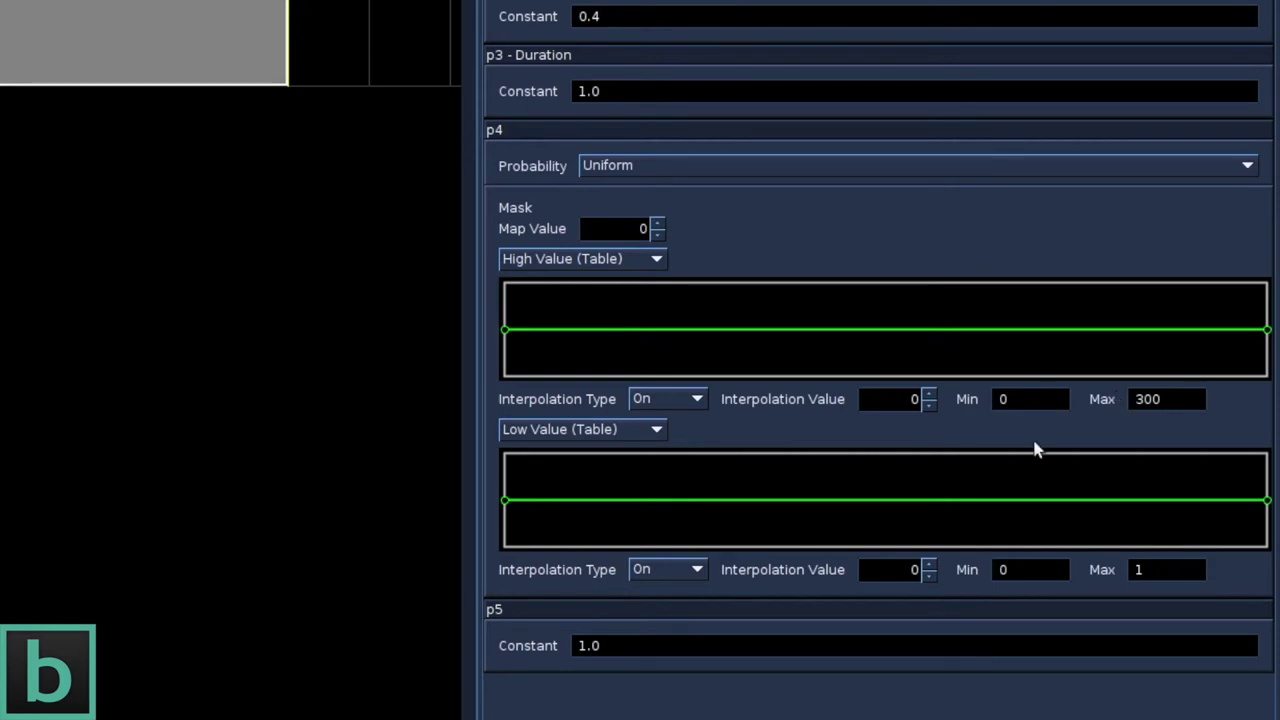
double_click(998, 399)
type("100")
key("Return")
key("Return")
Set the p4 mask's low value table to Max 100 and Min 50, rescaling the line points
left_click(1161, 566)
type("00")
key("Return")
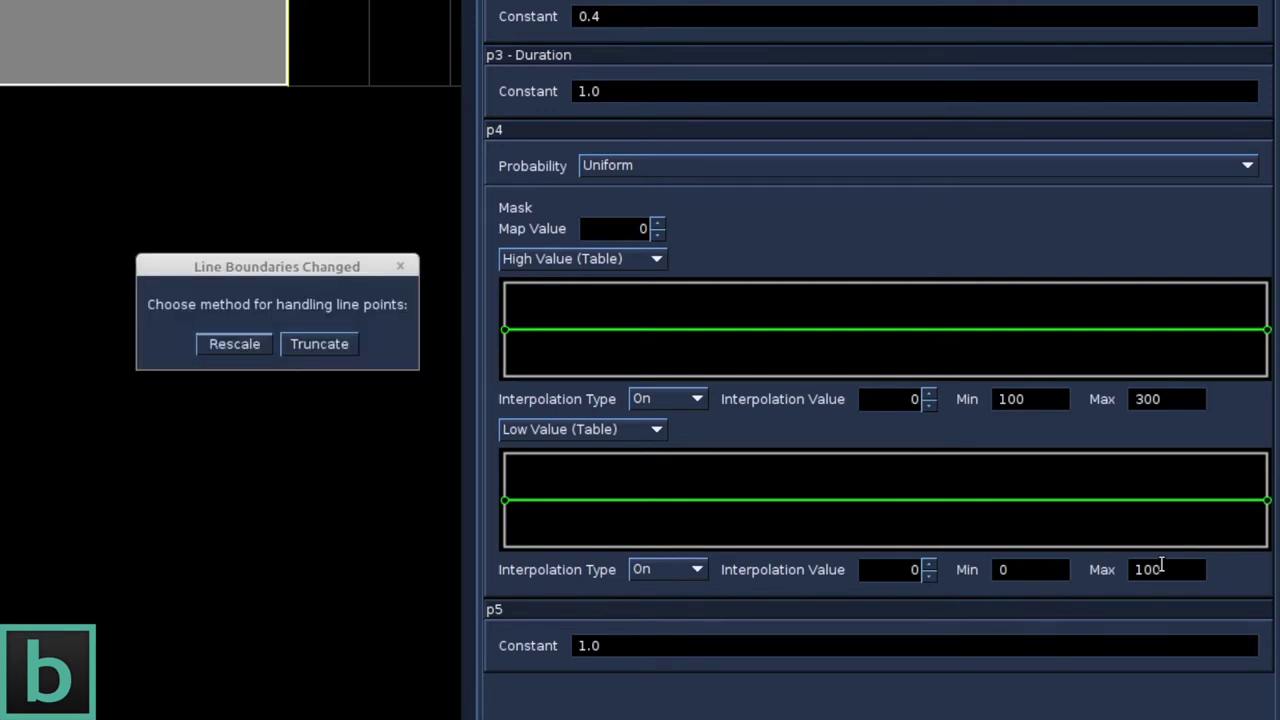
key("Return")
left_click_drag(1034, 569, 971, 563)
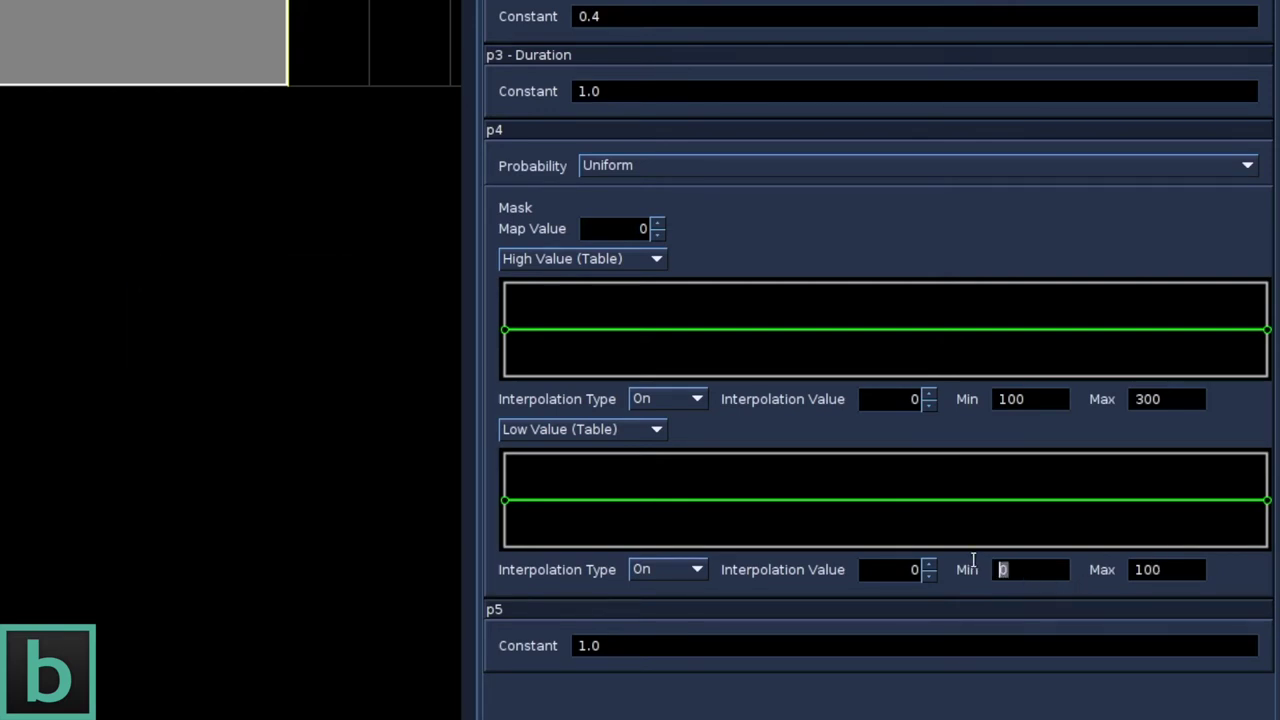
type("50")
key("Return")
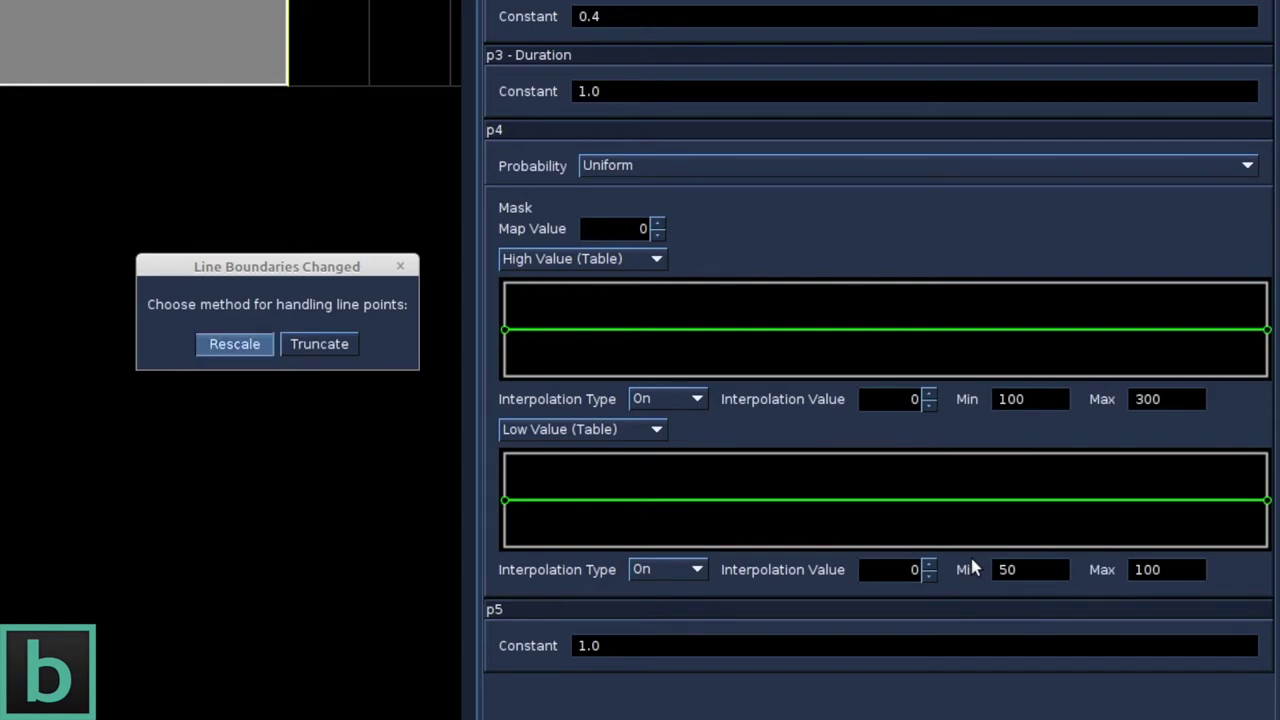
key("Return")
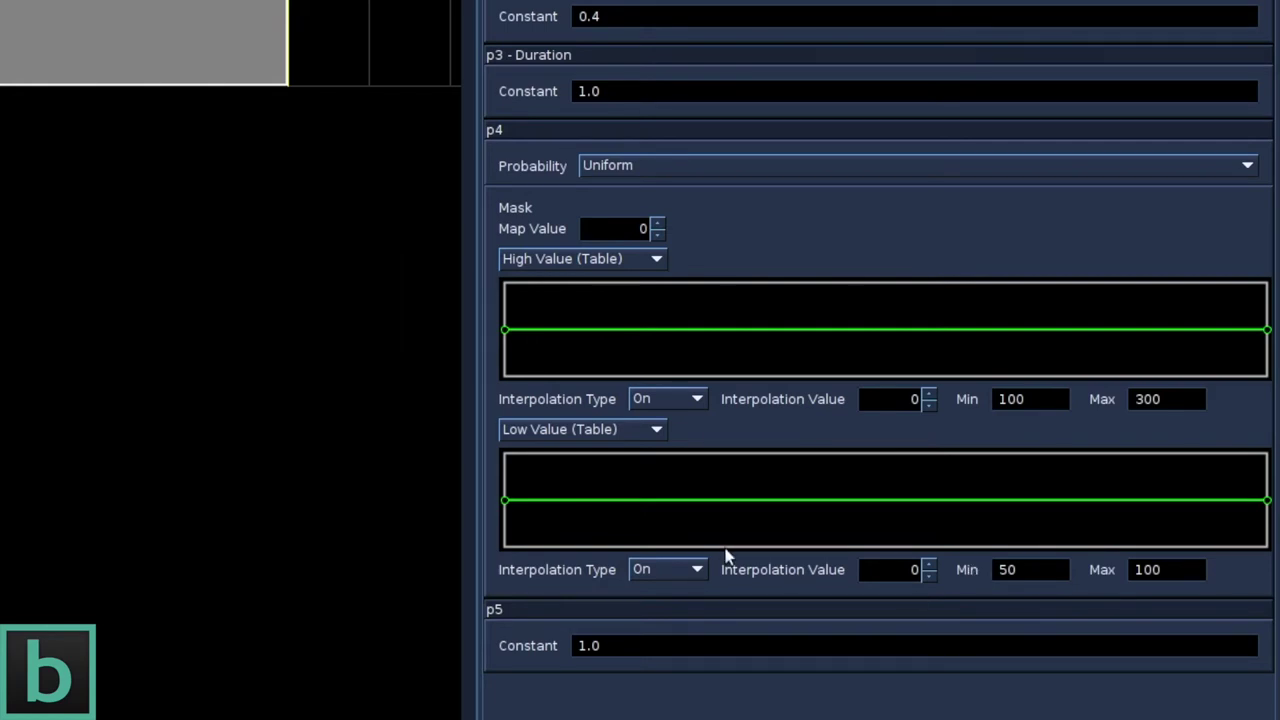
Shape the low value table's line to fall from 100 at the start to 50 at the end
mouse_move(505, 506)
left_click_drag(507, 507, 508, 440)
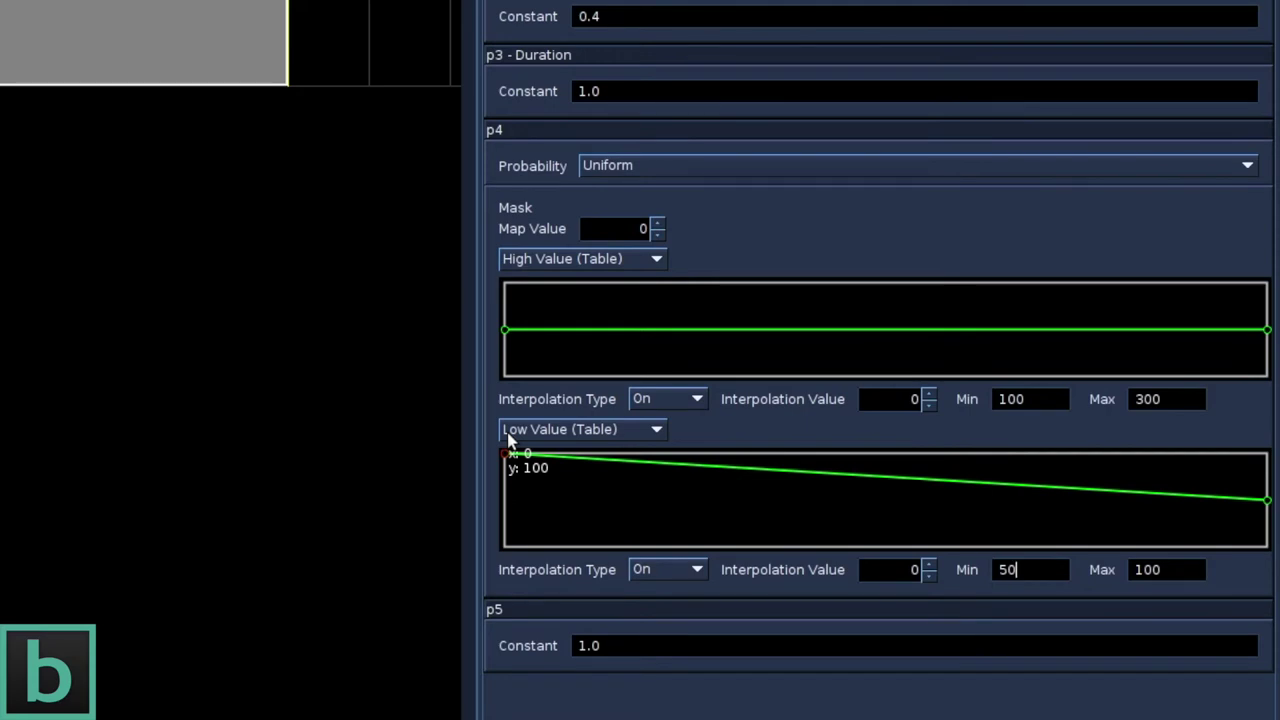
mouse_move(1268, 506)
left_click_drag(1268, 506, 1272, 566)
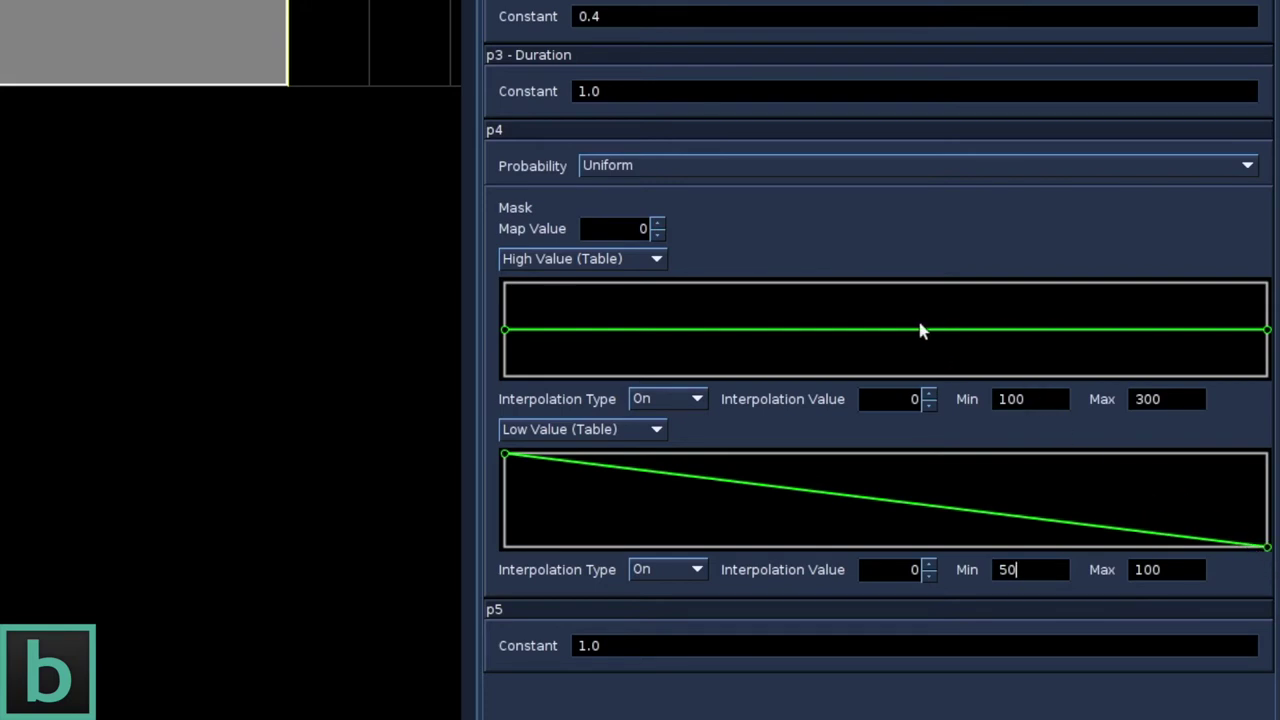
Shape the high value table's line to rise from 100 at the start to 300 at the end
mouse_move(505, 331)
left_click_drag(504, 340, 498, 395)
mouse_move(1268, 333)
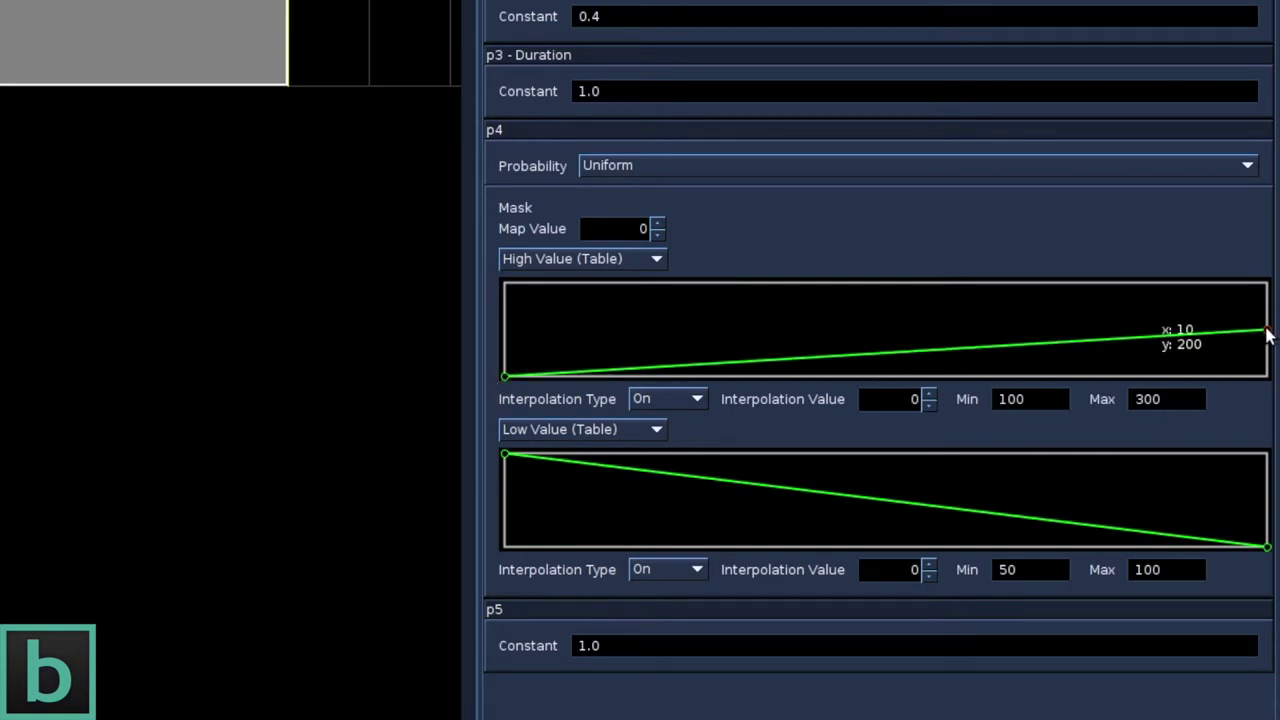
left_click_drag(1268, 333, 1267, 280)
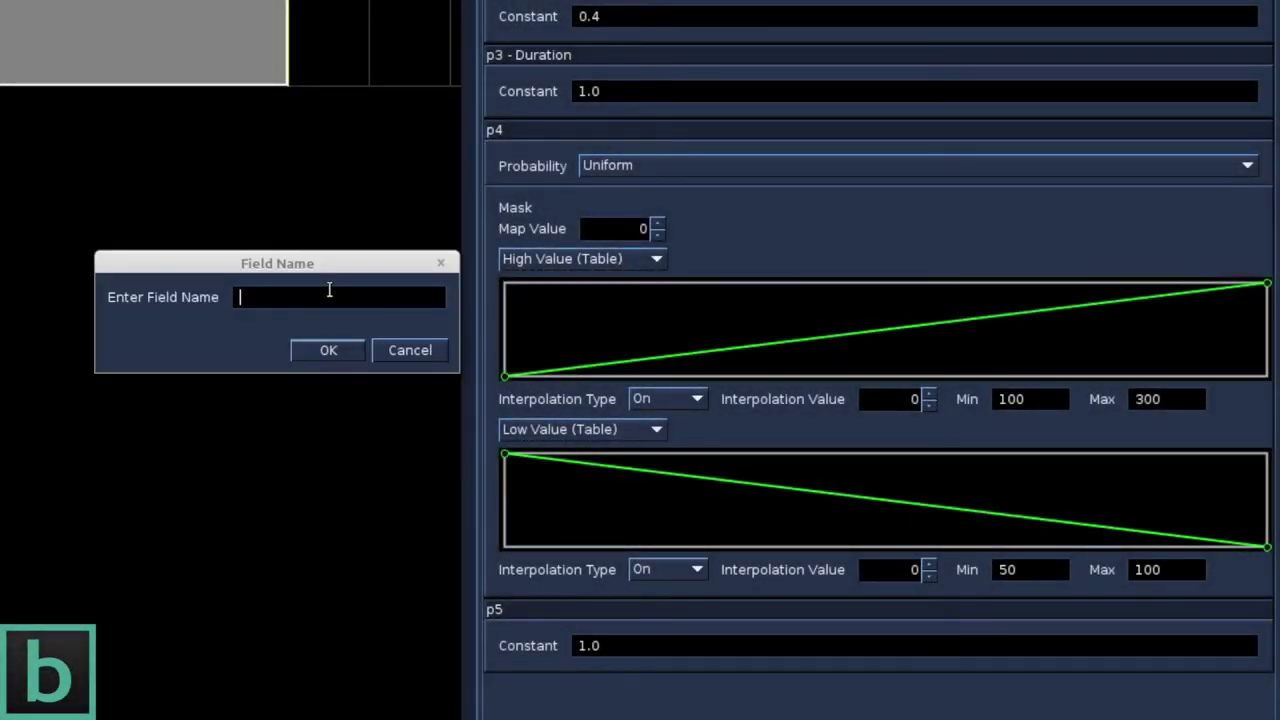
Name parameter p4 "frequency" and generate a test score to check the p4 values
type("frequency")
key("Return")
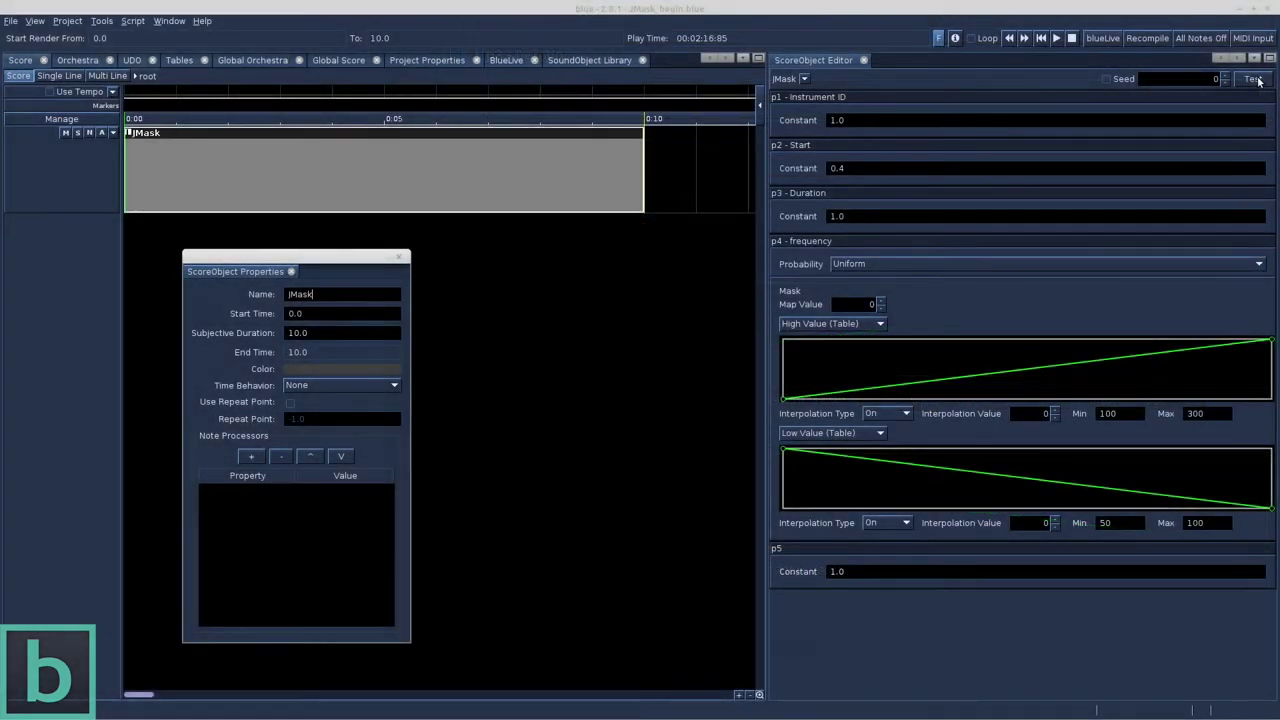
left_click(1254, 79)
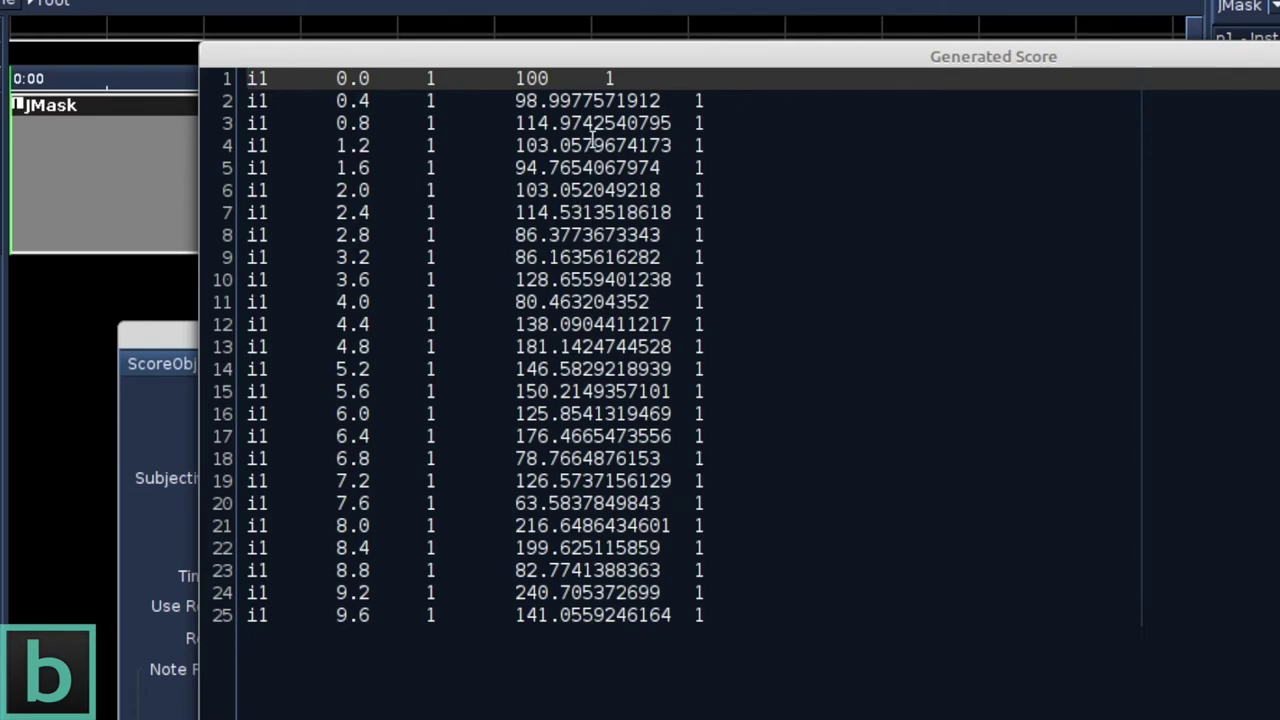
left_click_drag(549, 77, 514, 72)
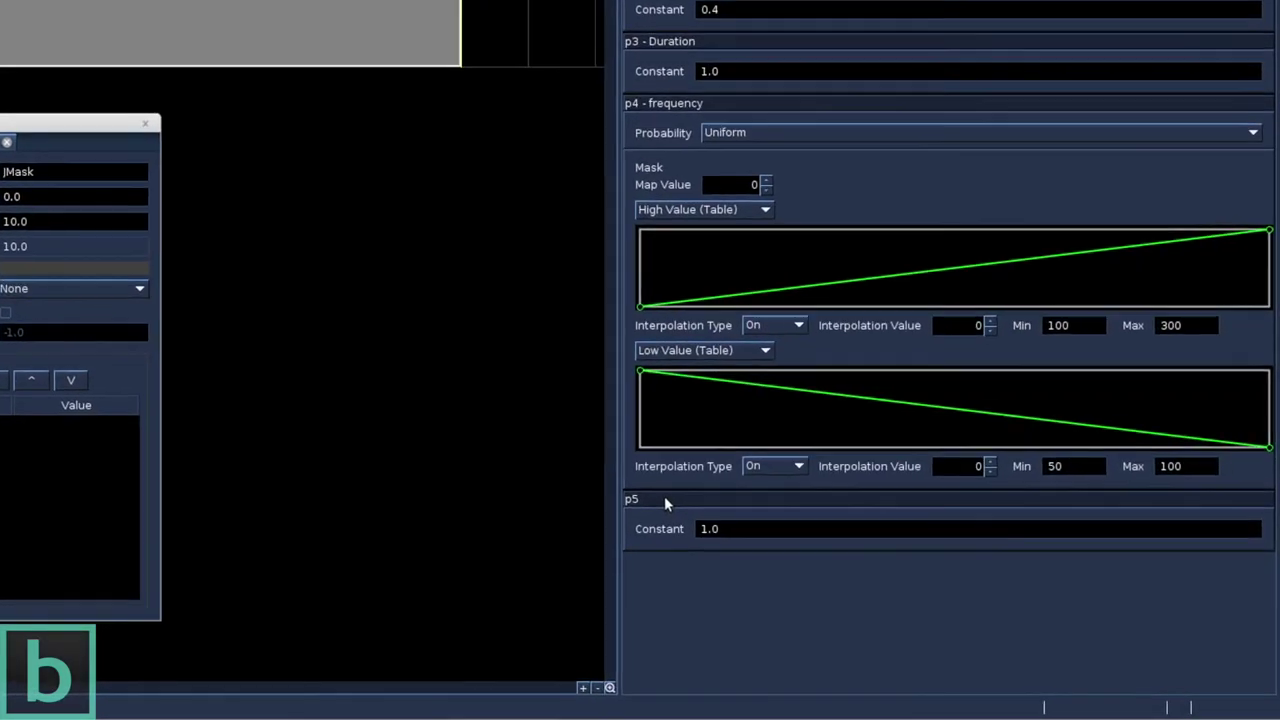
Change the generator type of parameter p5 from Constant to Random
right_click(750, 528)
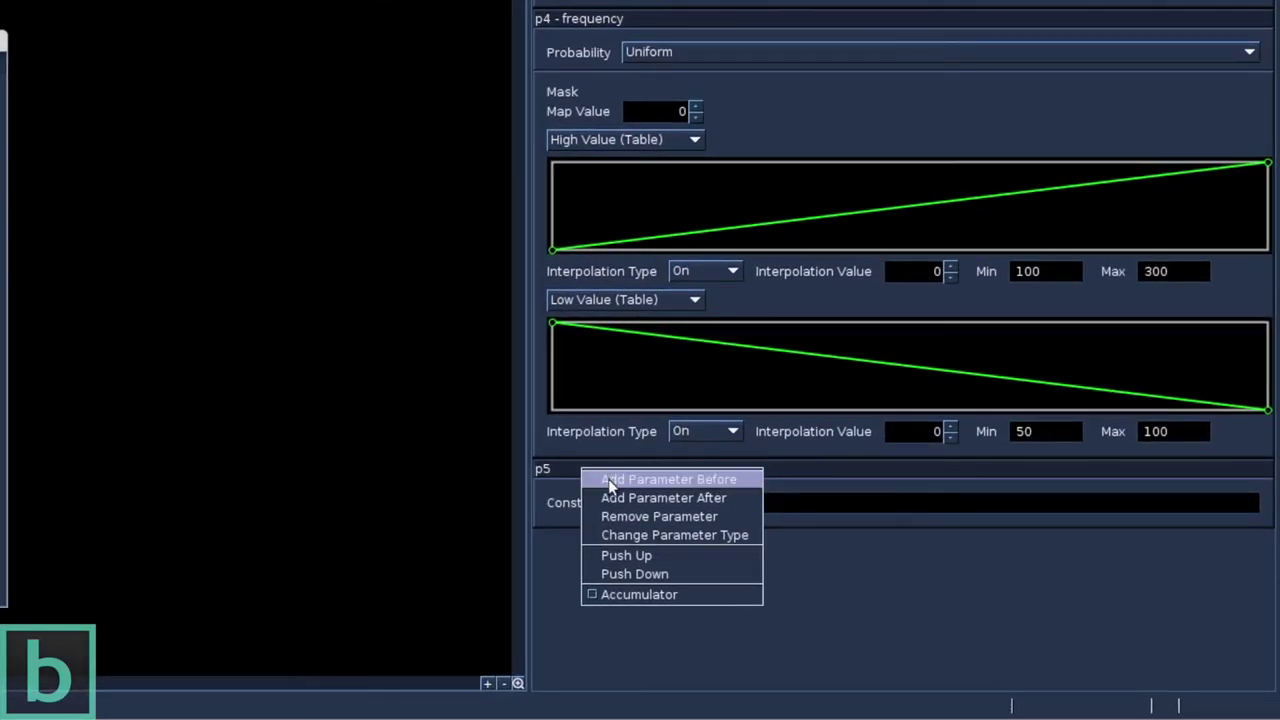
left_click(618, 537)
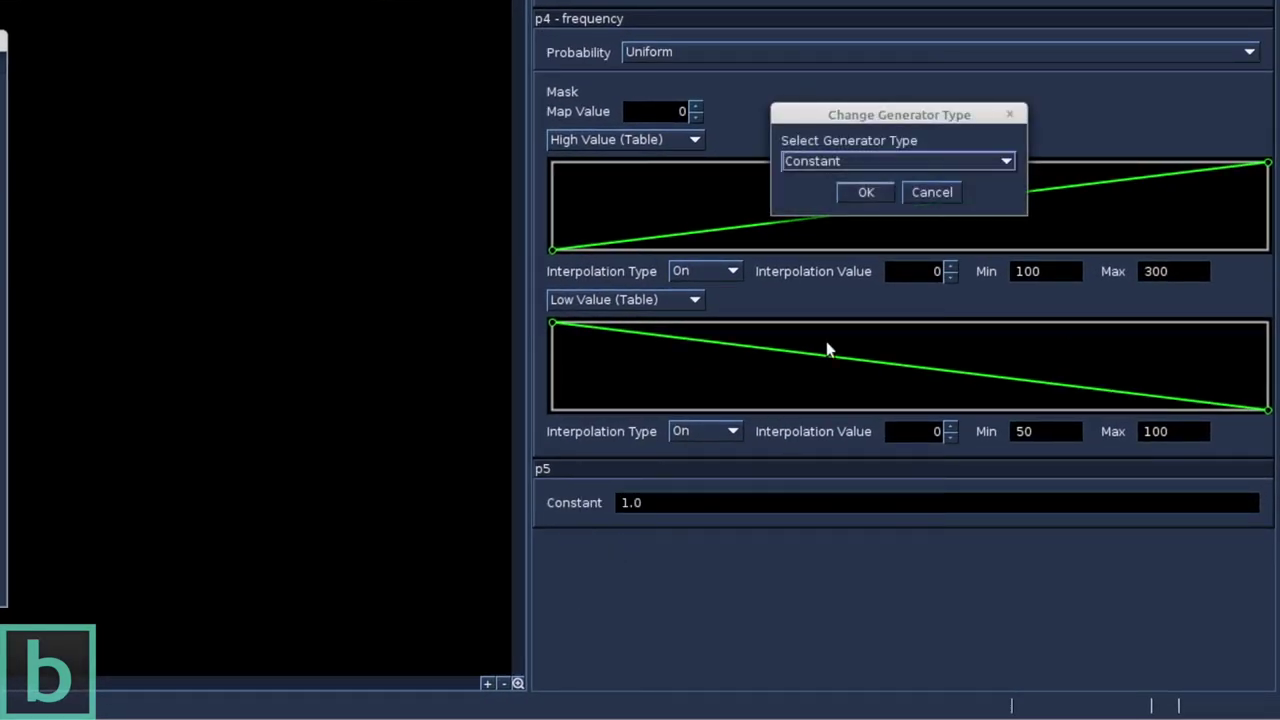
left_click(839, 160)
left_click(835, 229)
left_click(859, 196)
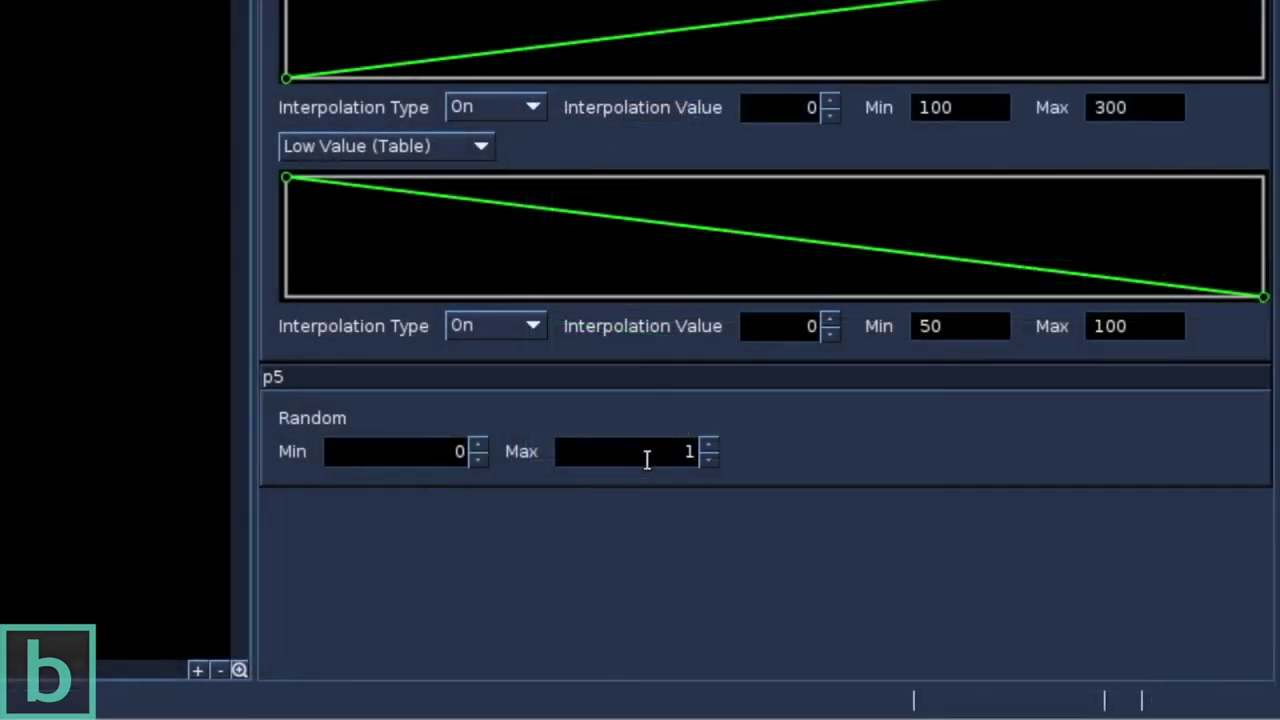
Set the p5 Random generator's Max to 1000 and Min to 100, and play the score
double_click(647, 458)
type("1000")
key("Return")
left_click(481, 444)
type("1")
key("BackSpace")
key("Delete")
type("100")
key("Home")
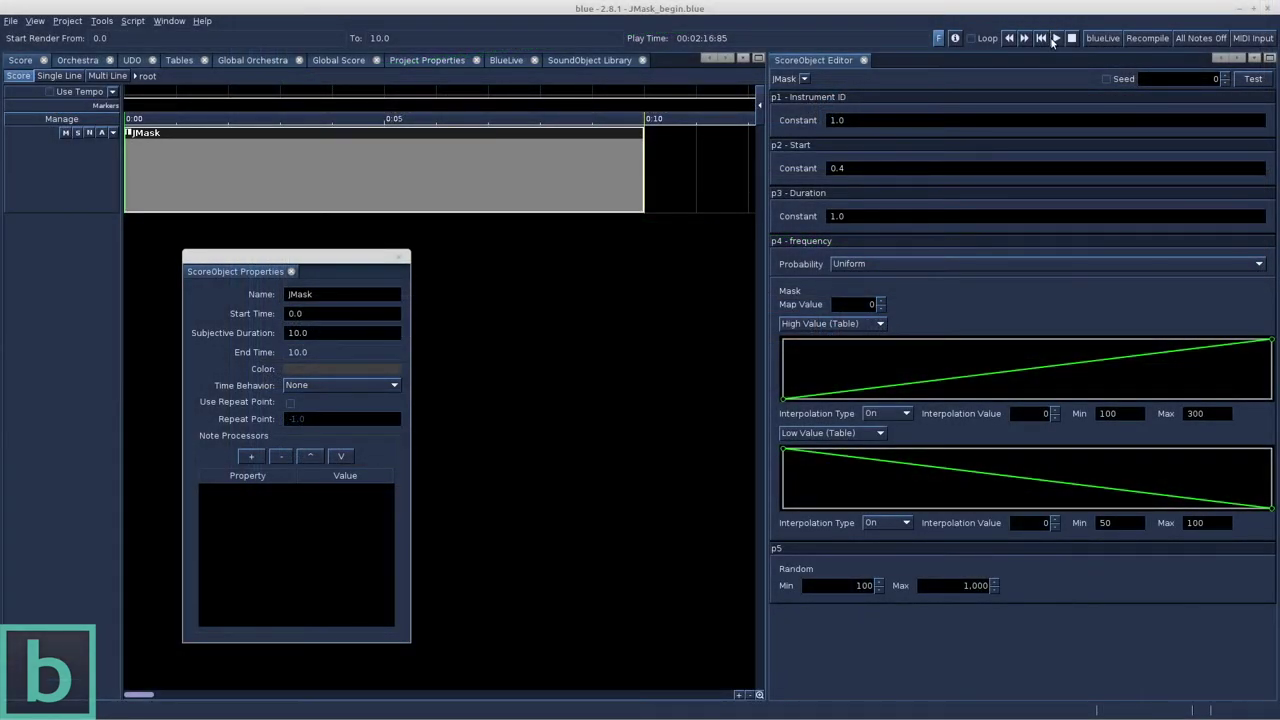
left_click(1055, 38)
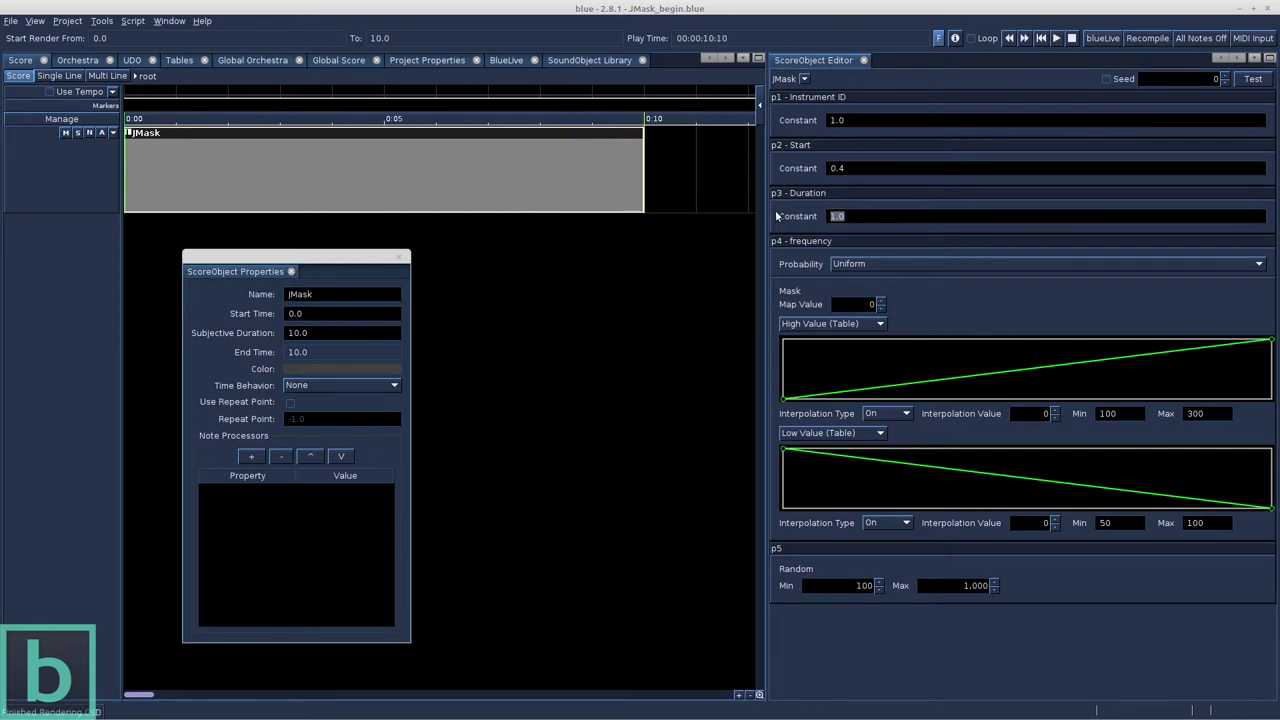
Set the p3 duration constant to .1 and the p2 start constant to .15, playing the score after each change
key("BackSpace")
left_click(1057, 39)
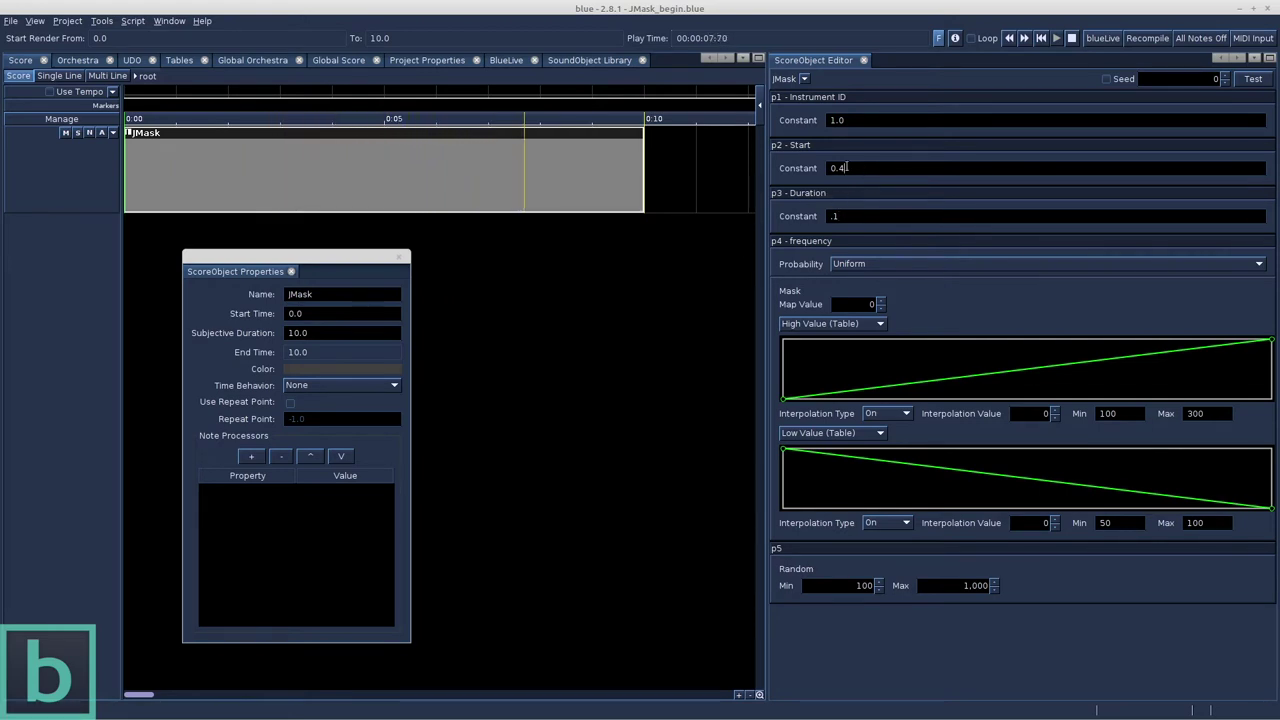
key("BackSpace")
key("BackSpace")
key("BackSpace")
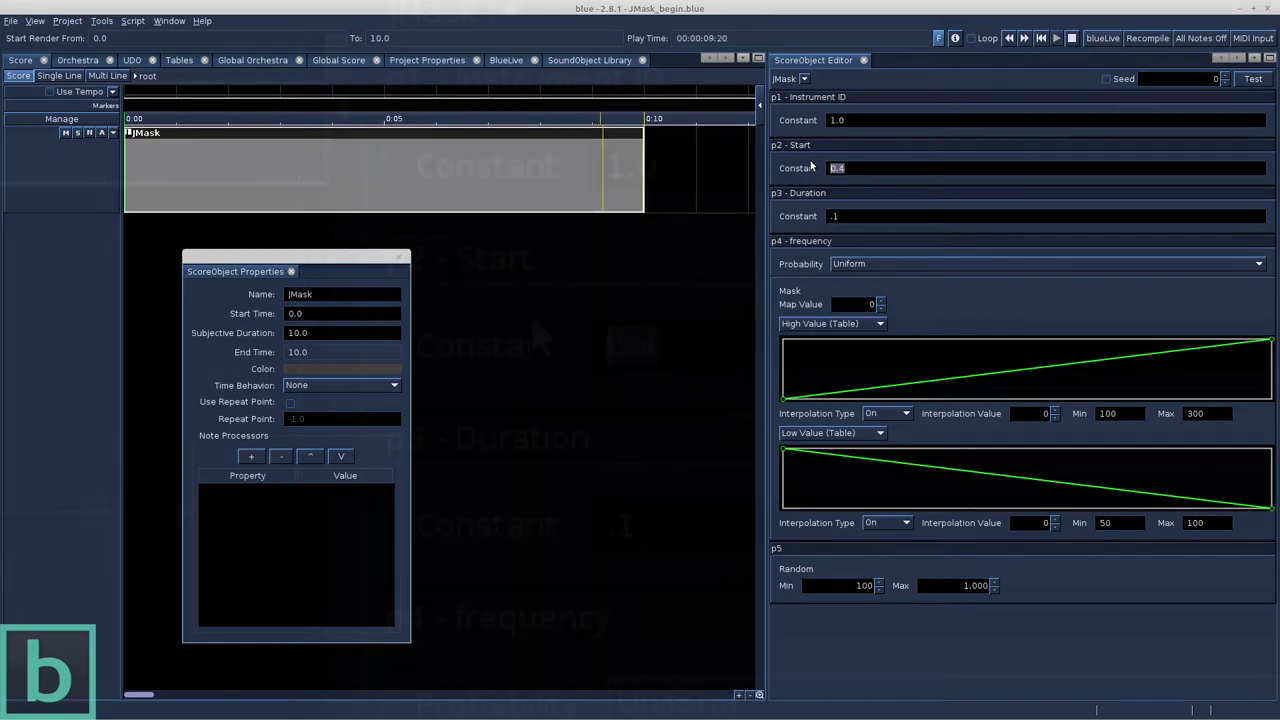
type(".")
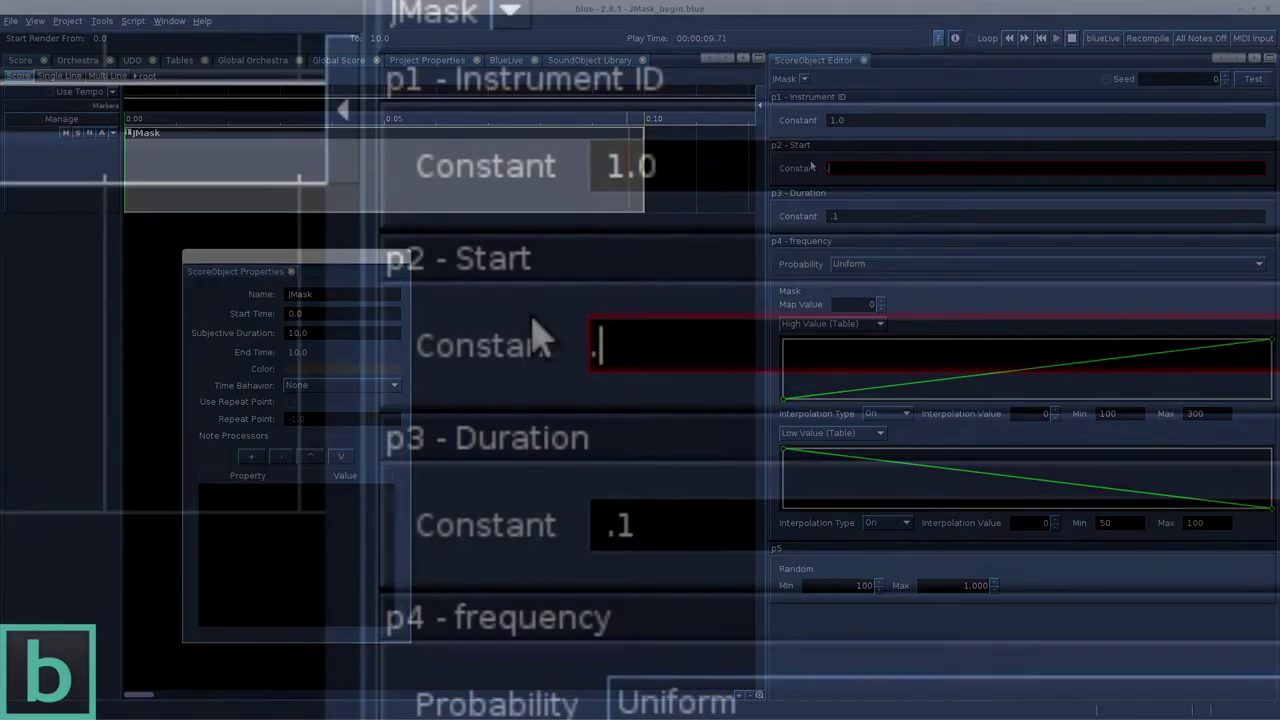
type("15")
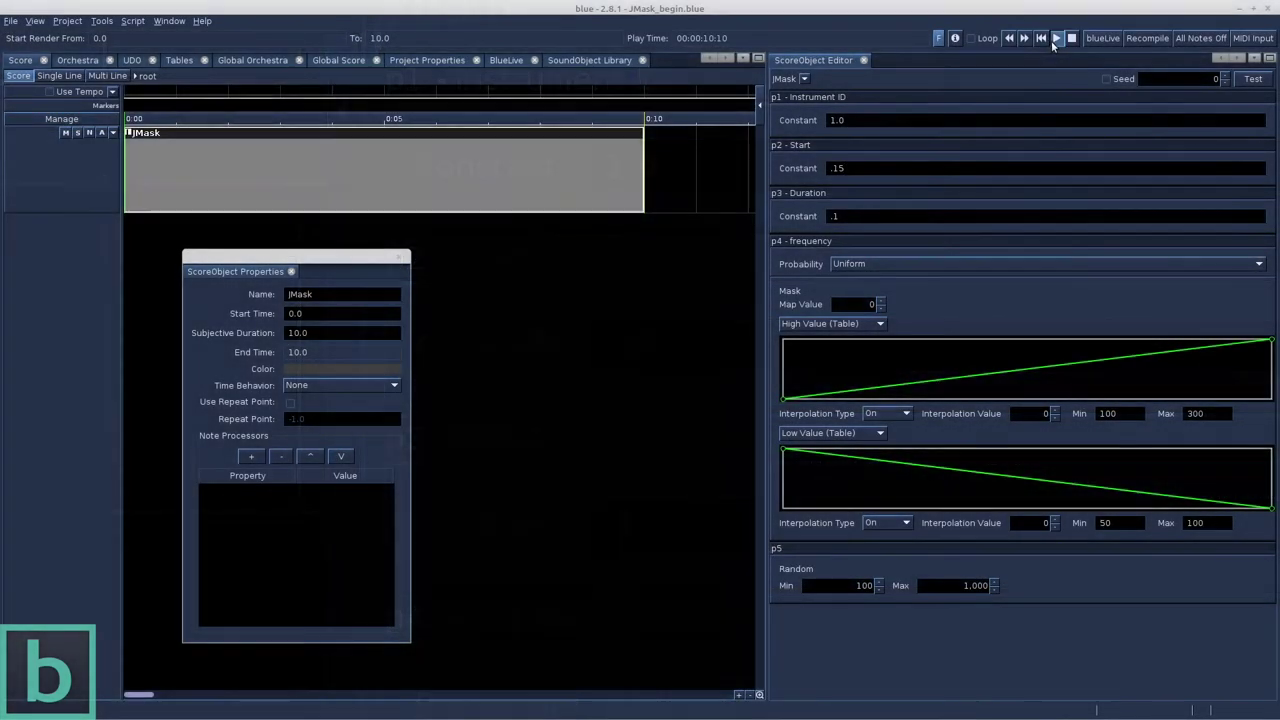
key("F9")
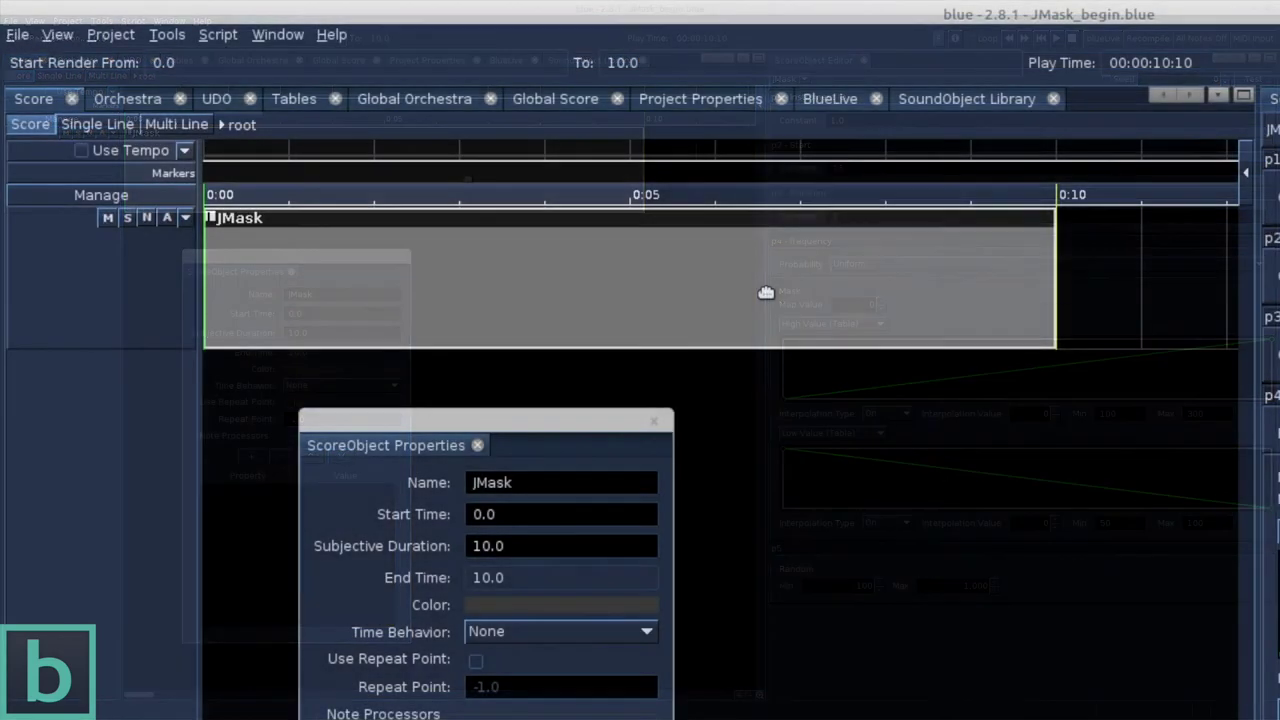
Freeze the JMask object to a wave file, and unfreeze it after viewing its frozen details
right_click(469, 181)
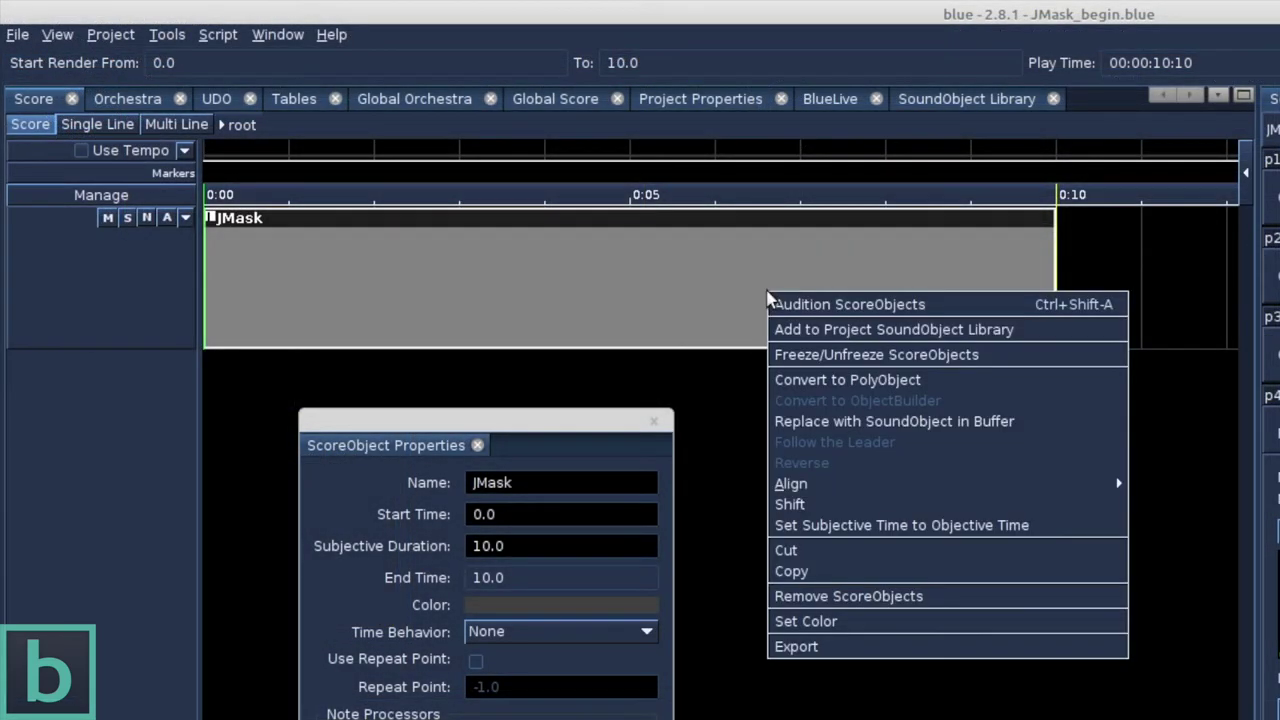
left_click(812, 356)
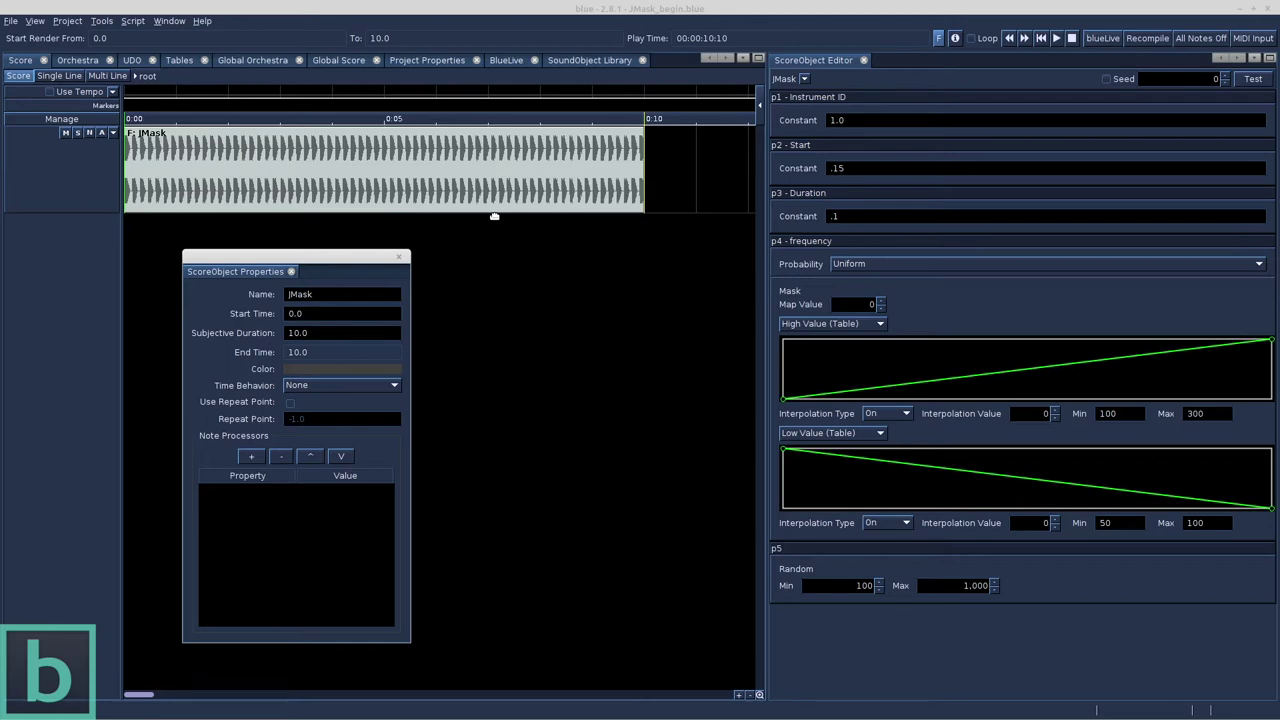
left_click(614, 180)
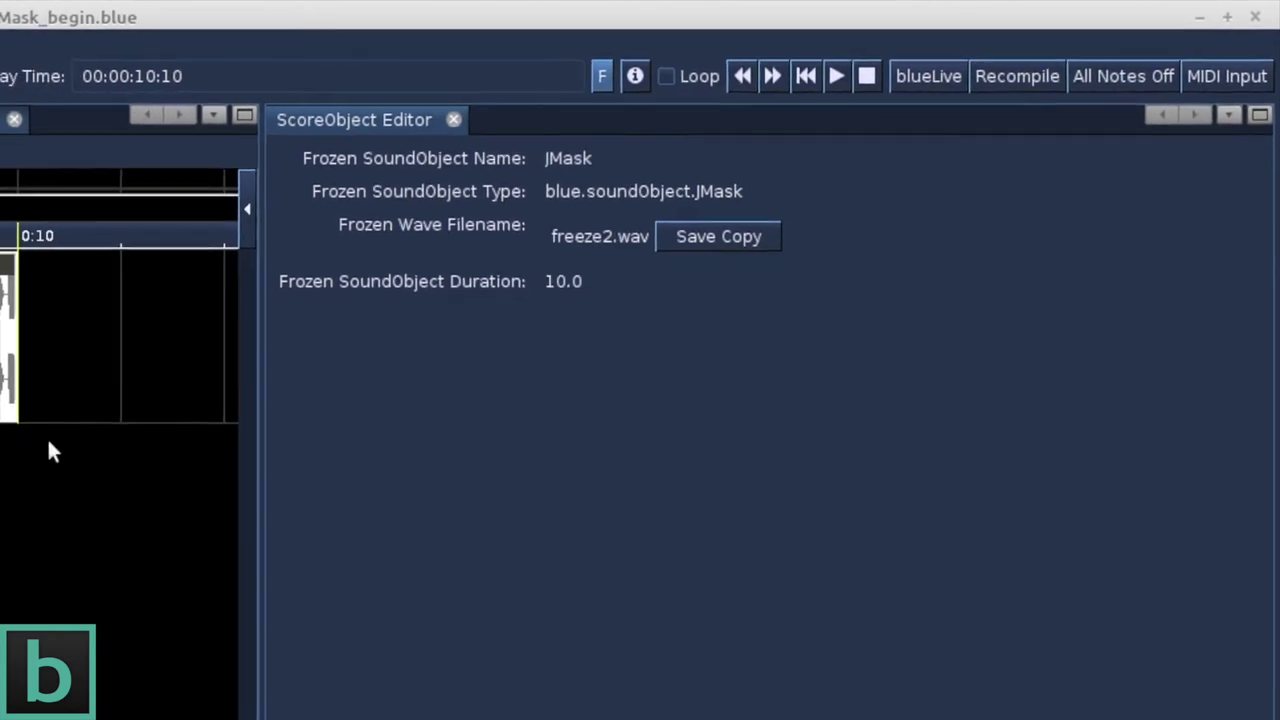
right_click(92, 298)
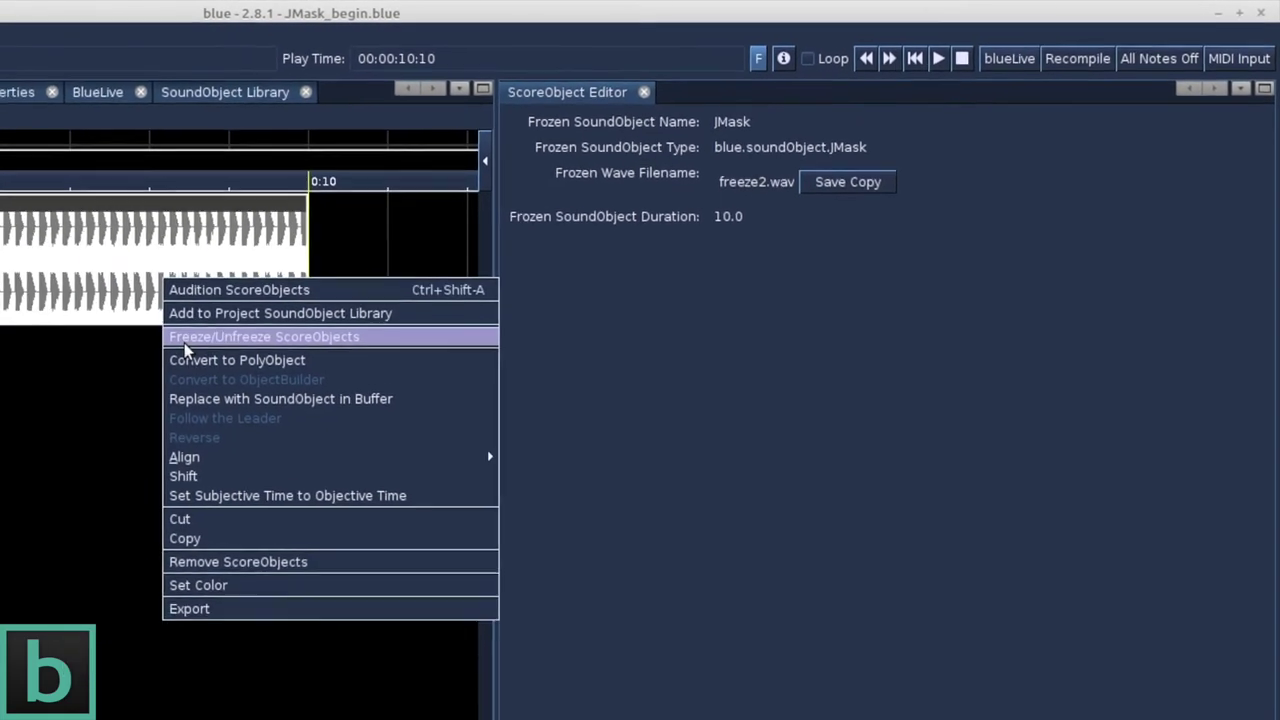
left_click(200, 357)
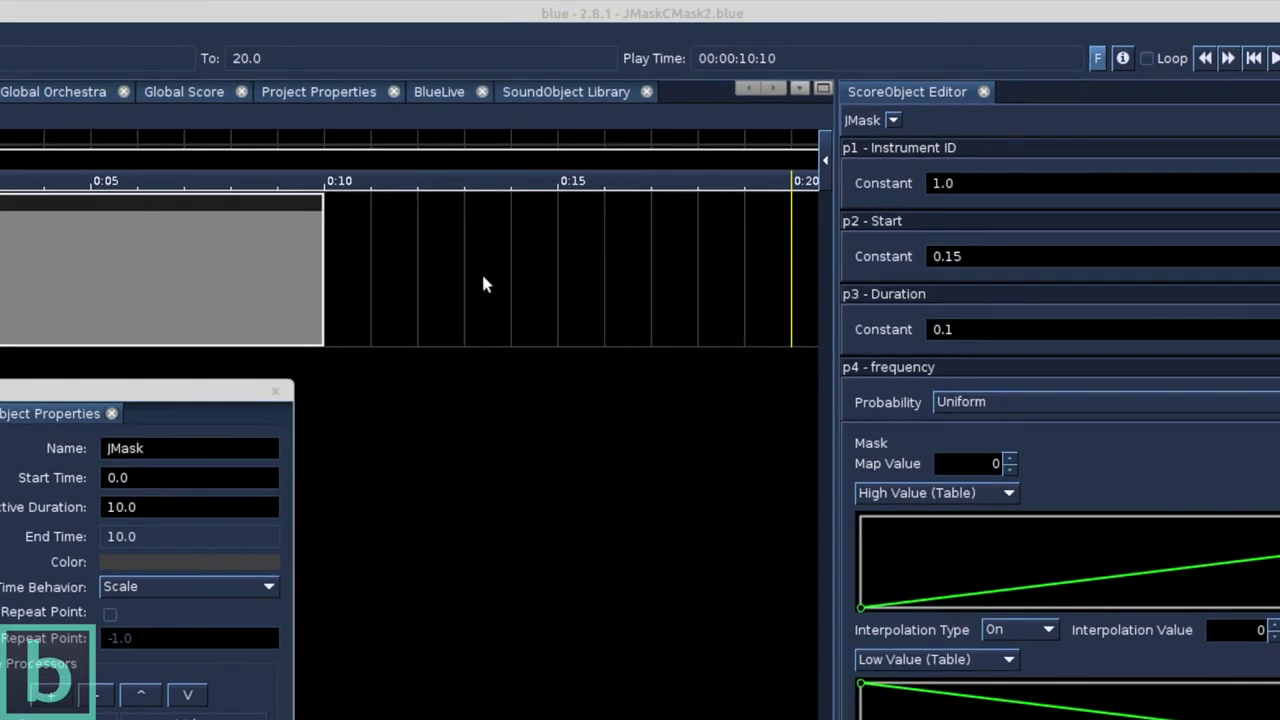
Add a new External SoundObject at 12 seconds on the JMask layer and select it for editing
right_click(415, 231)
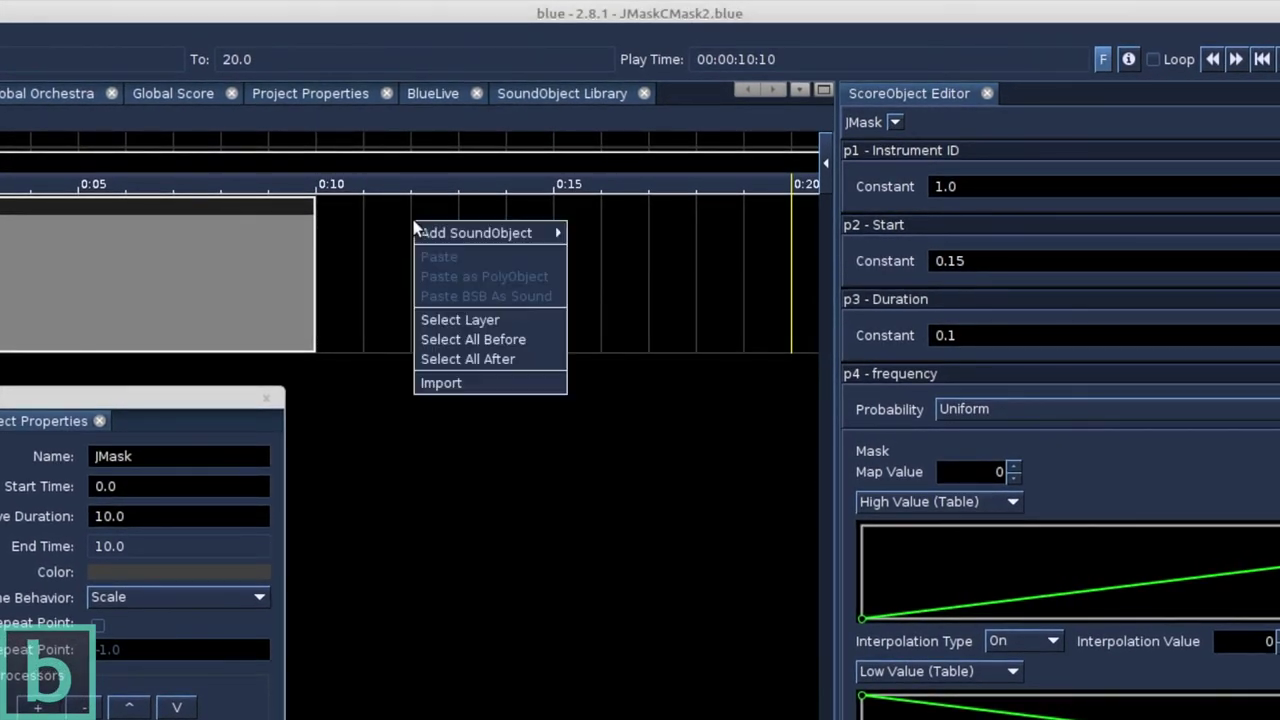
mouse_move(450, 233)
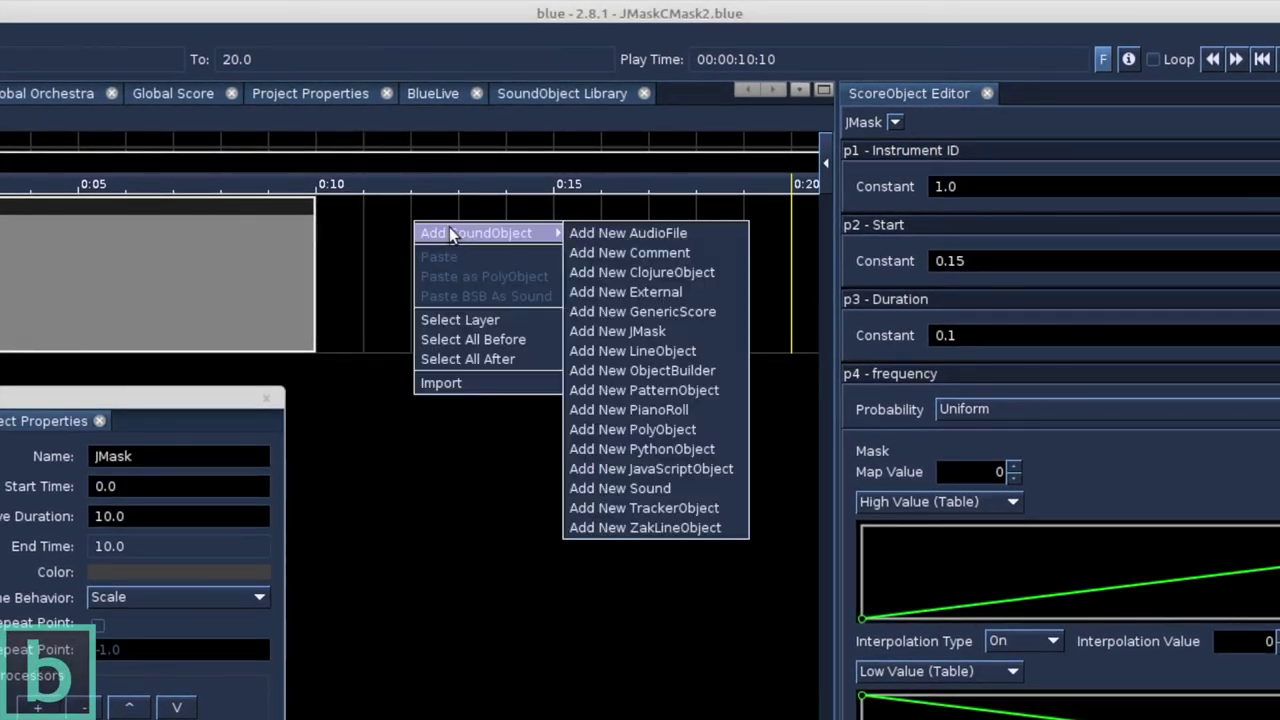
left_click(667, 289)
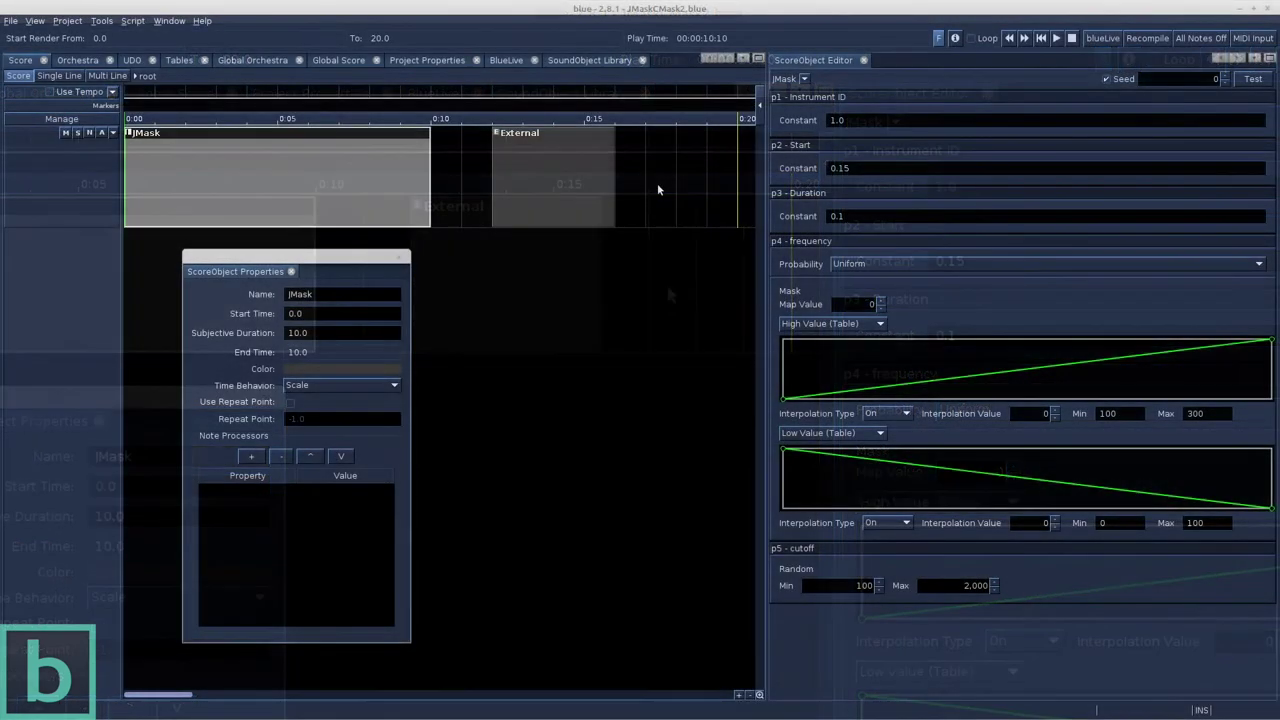
left_click(560, 274)
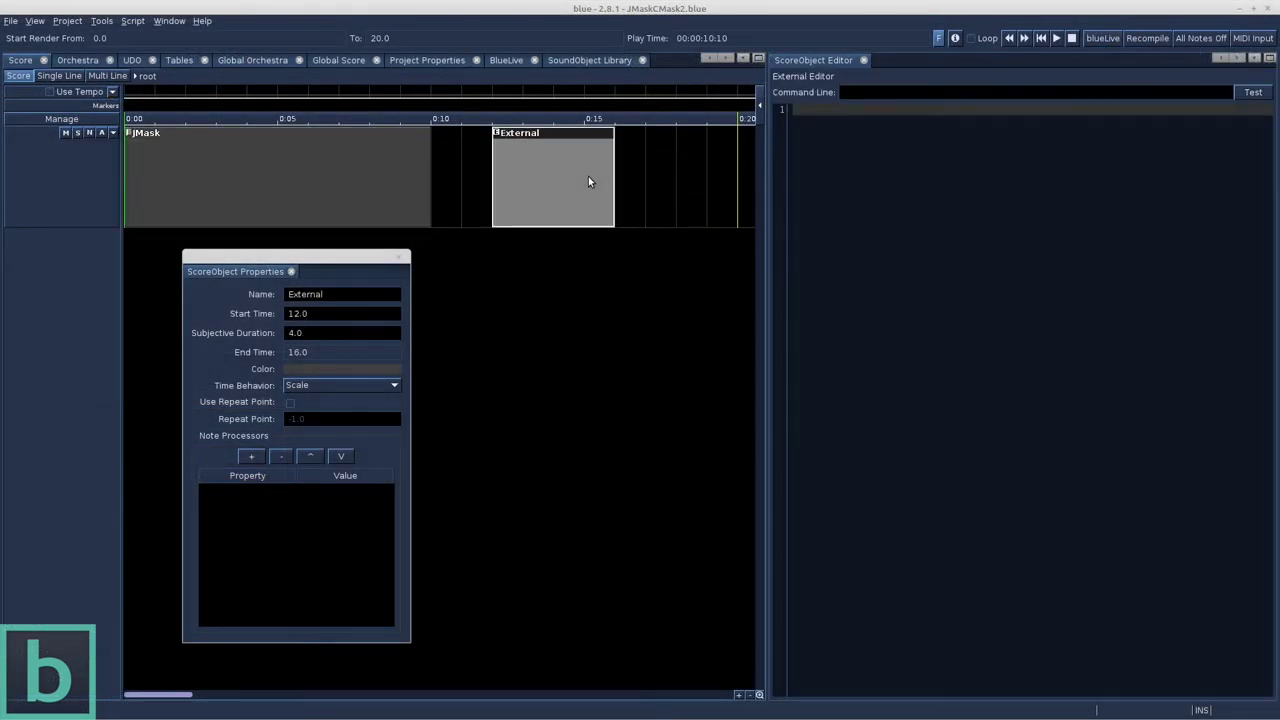
Set the External object's command line to "cmask $infile $outfile" and review its generated test score
left_click(866, 93)
type("cmask")
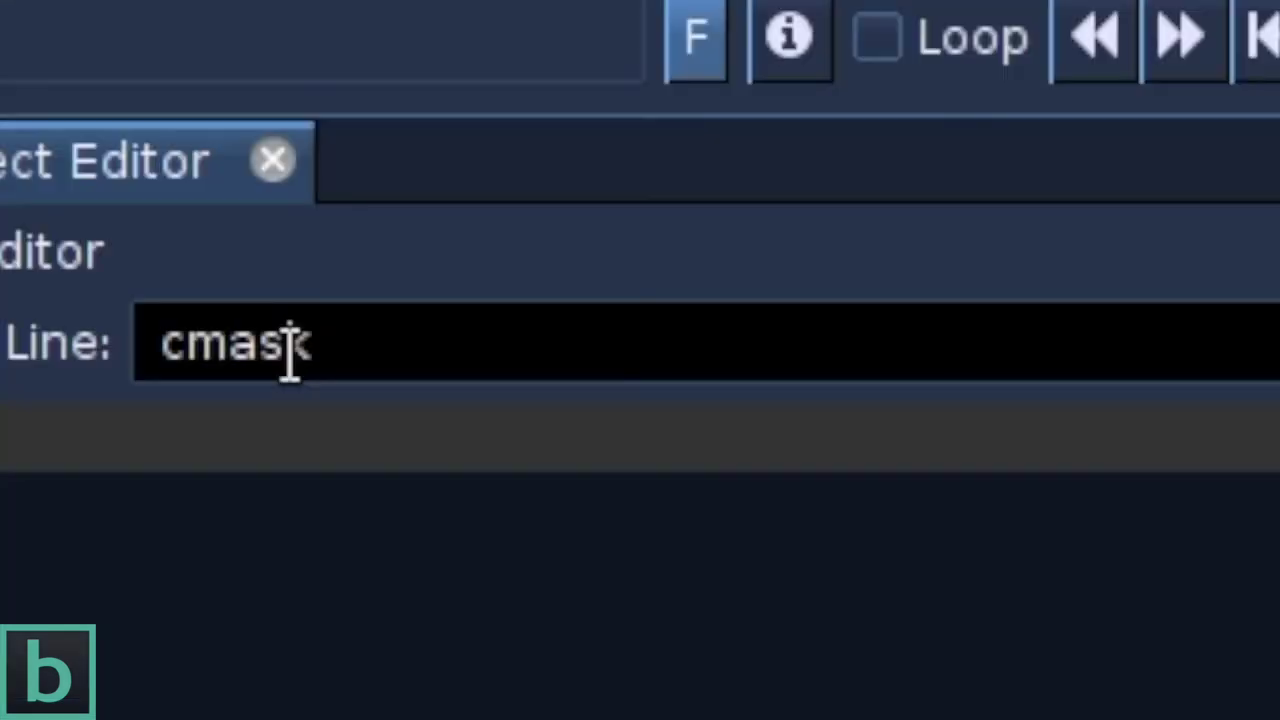
type(" $infile $out")
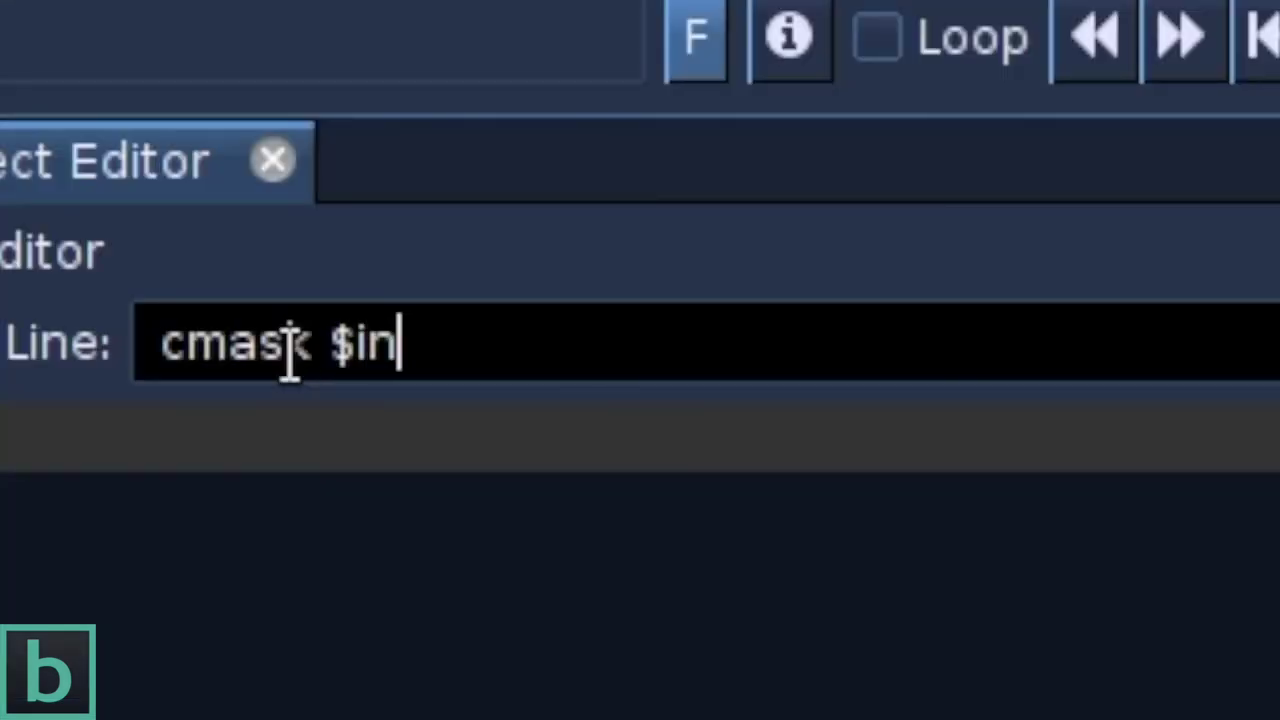
type("file")
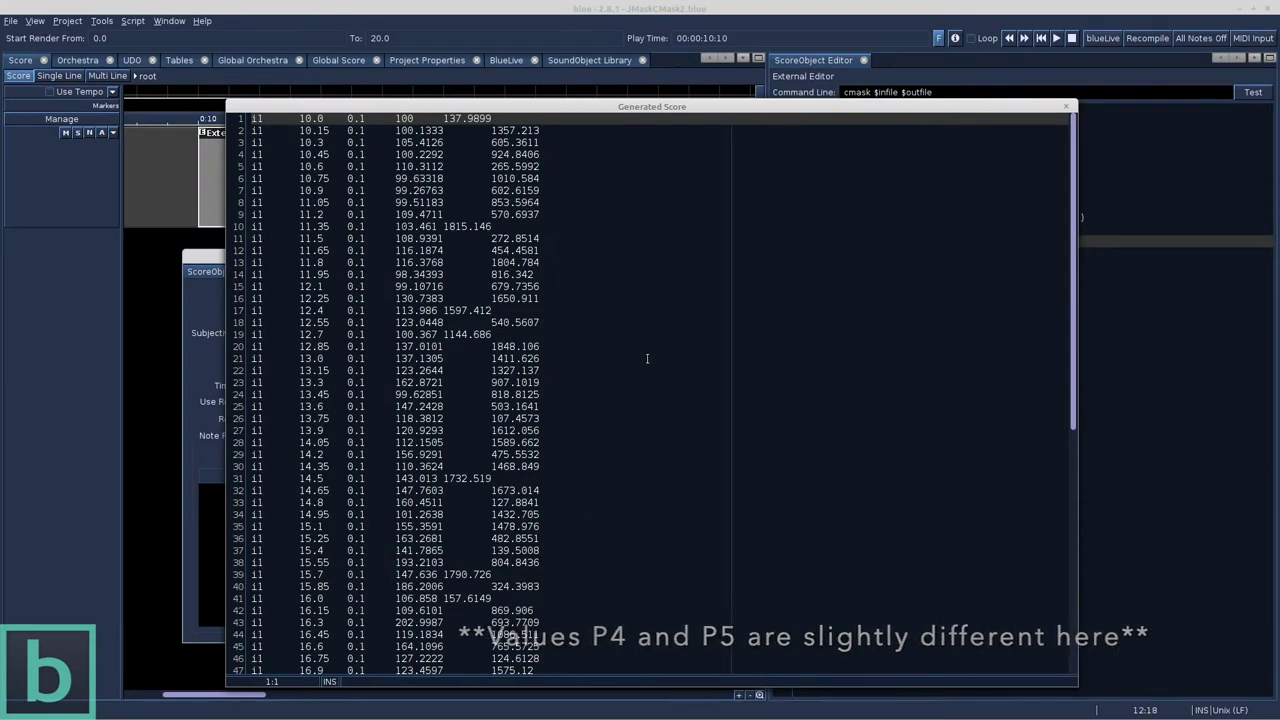
scroll(647, 358, "down", 12)
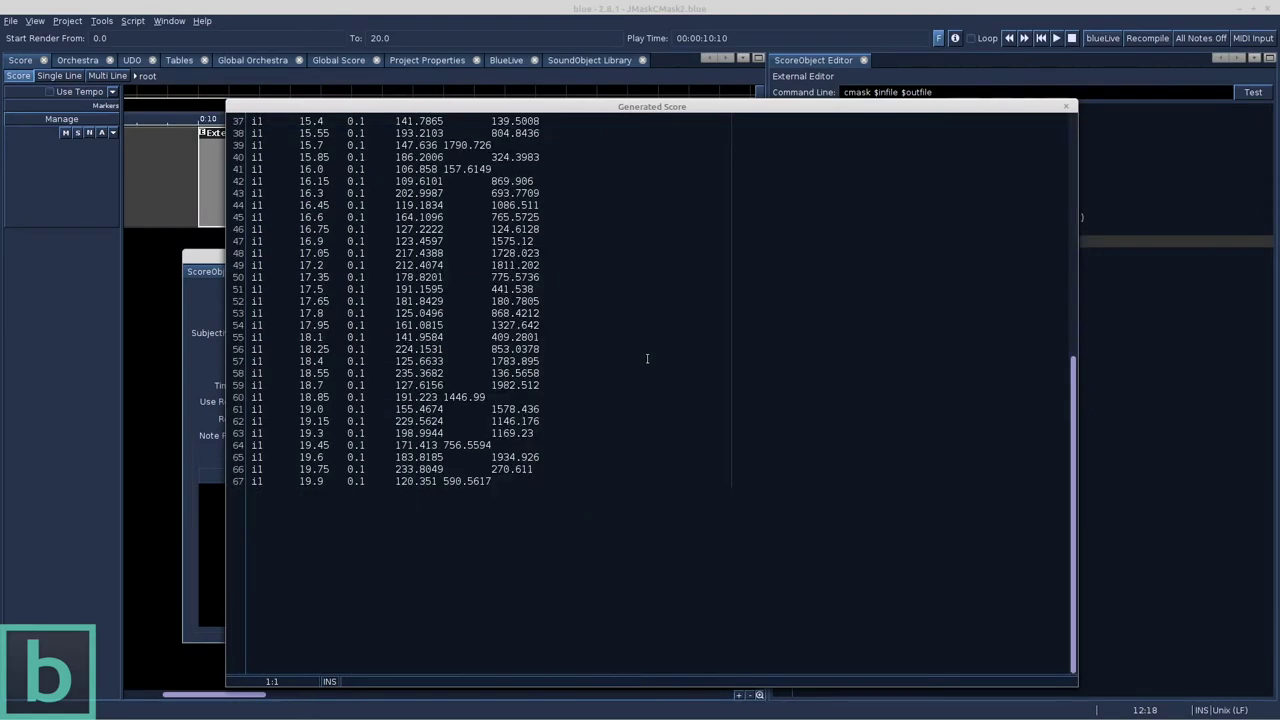
scroll(647, 358, "up", 12)
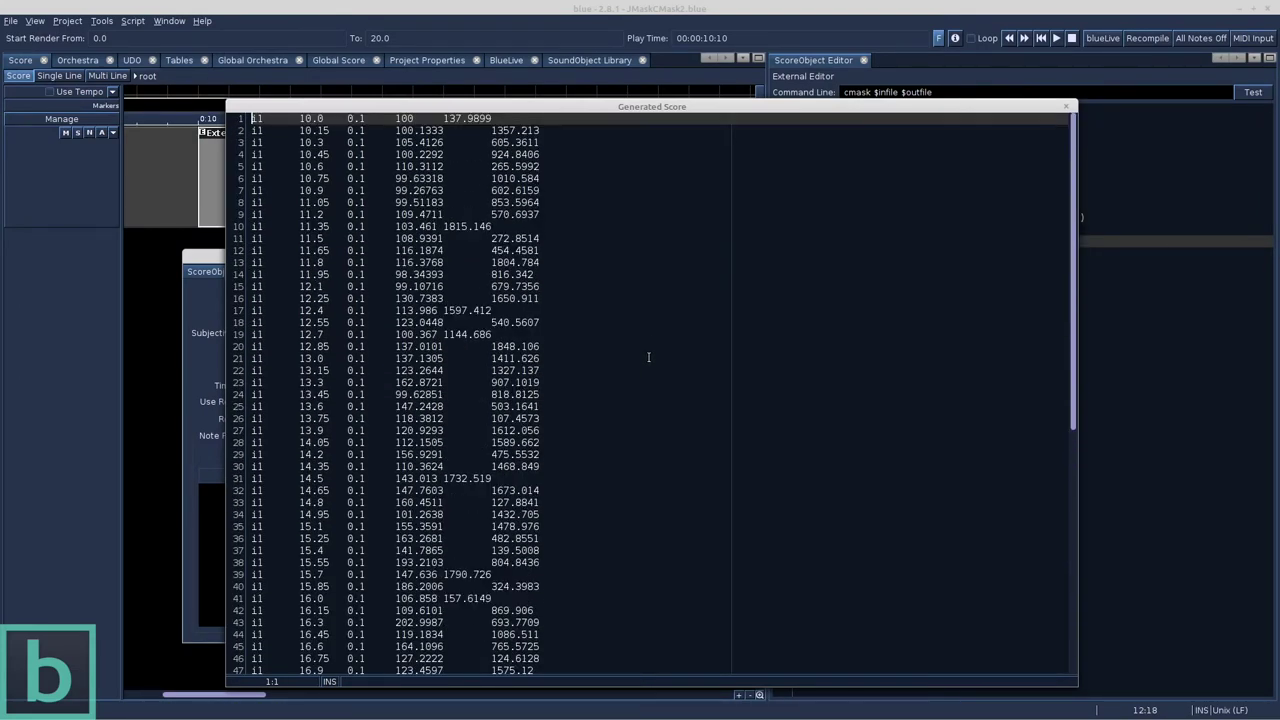
Close the generated score, freeze the External and JMask objects, and play the score
left_click(1069, 108)
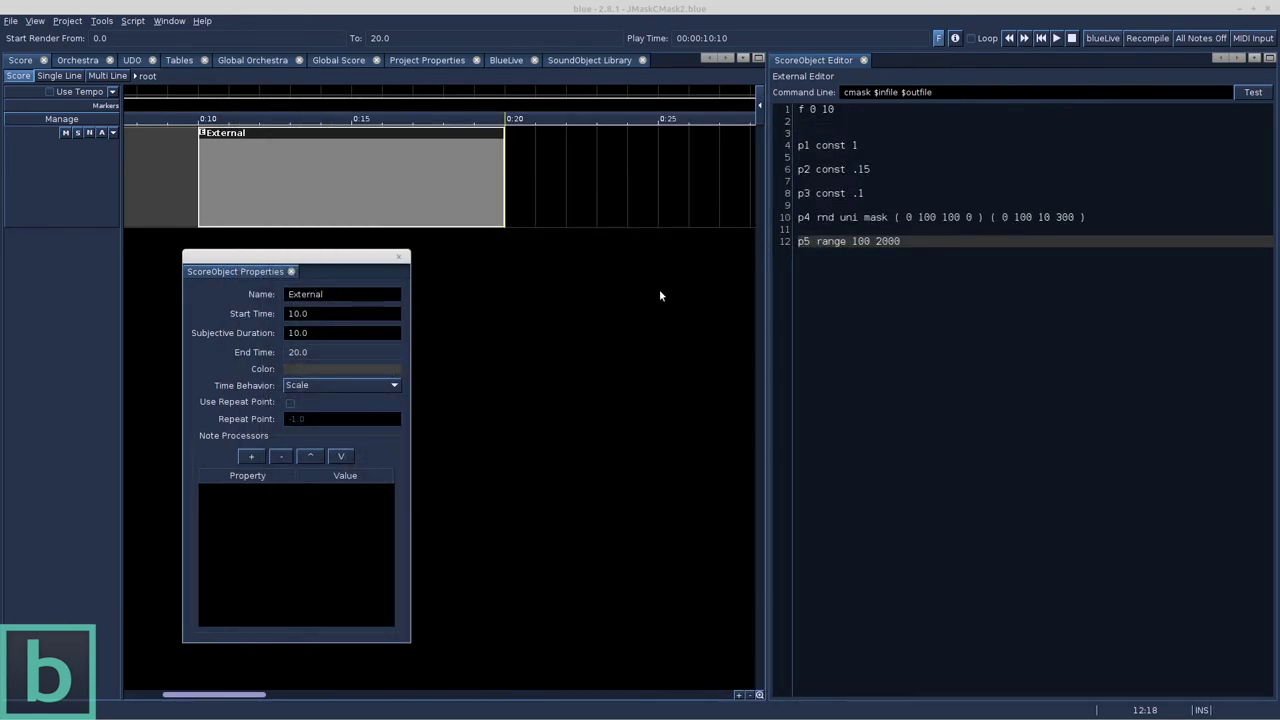
scroll(531, 171, "left", 5)
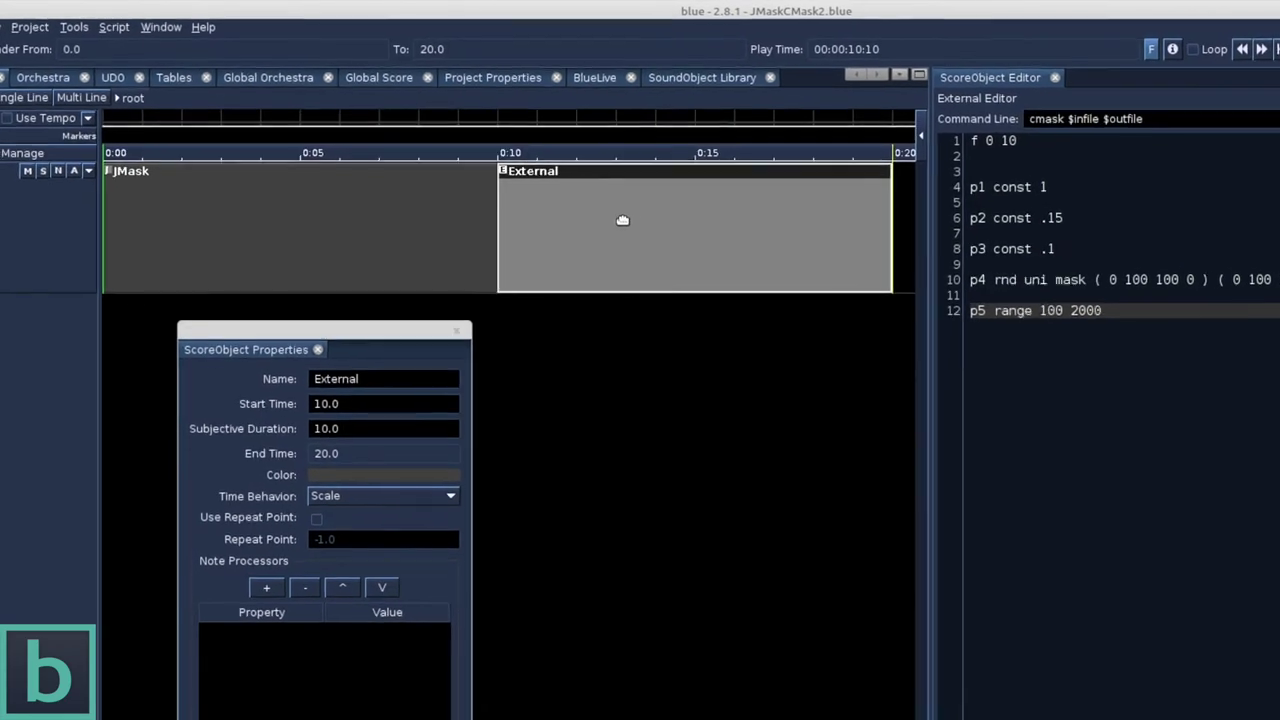
right_click(636, 228)
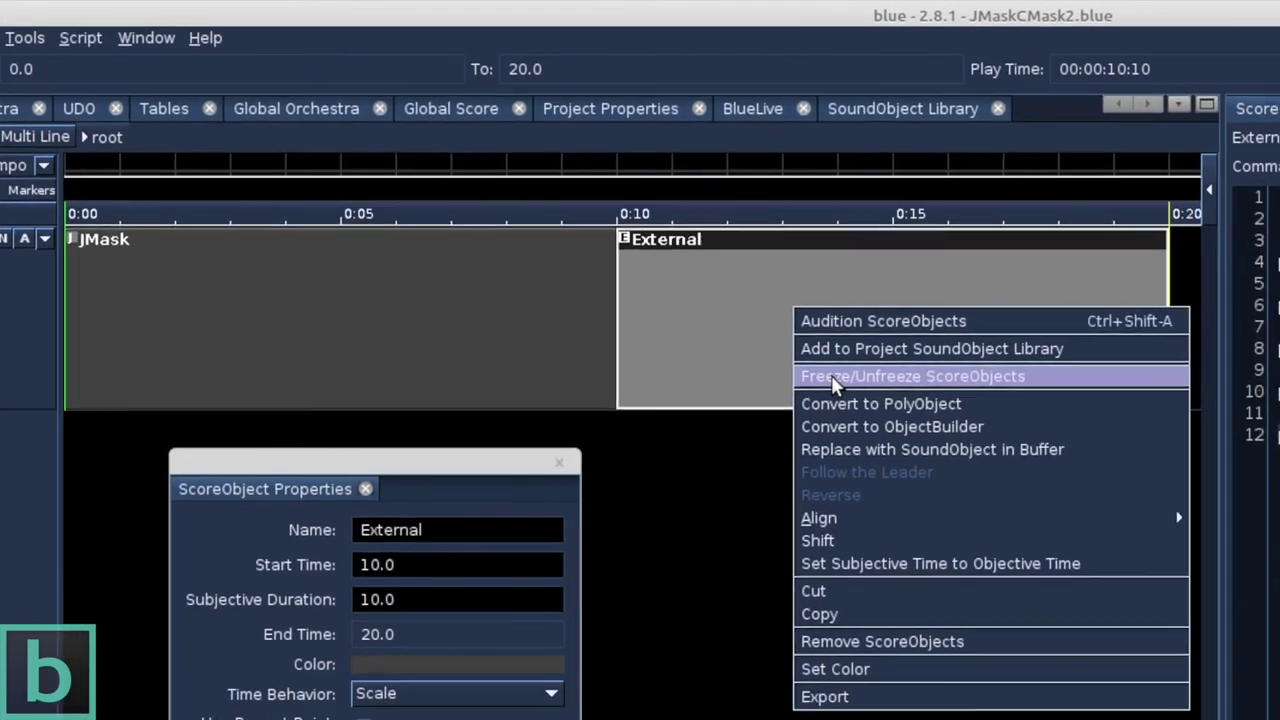
left_click(710, 266)
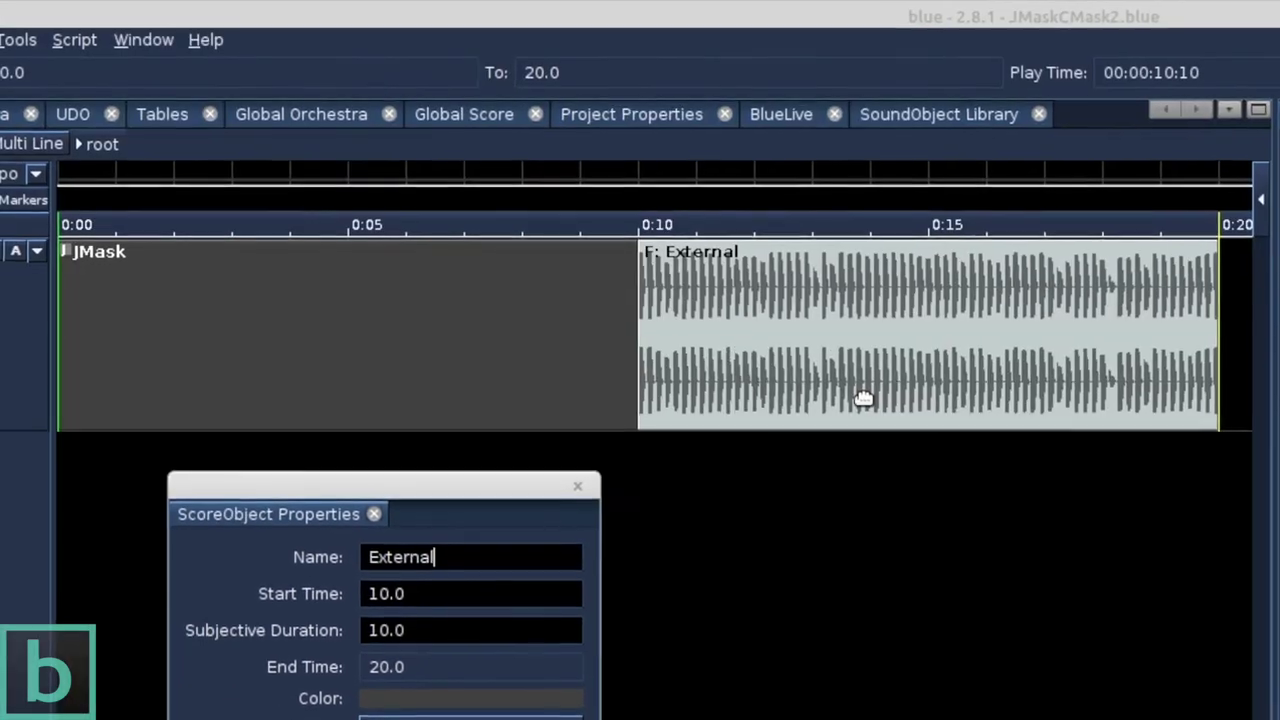
left_click(467, 330)
right_click(468, 321)
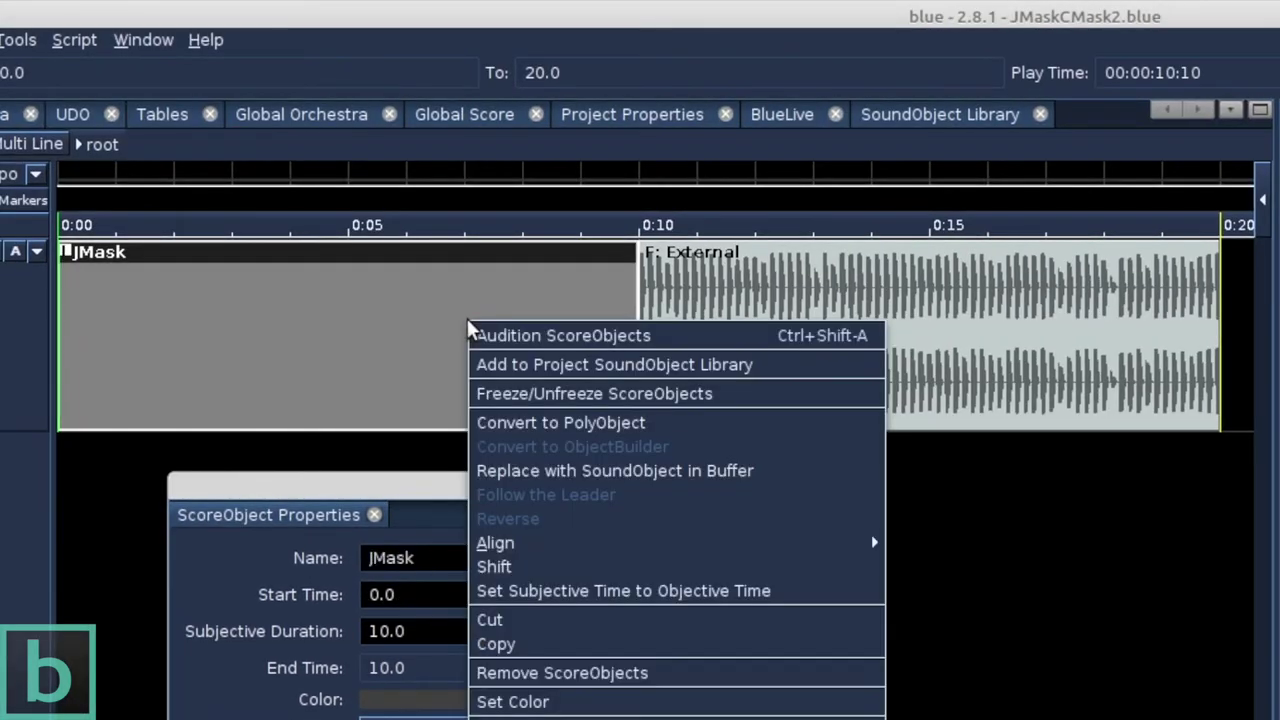
left_click(500, 391)
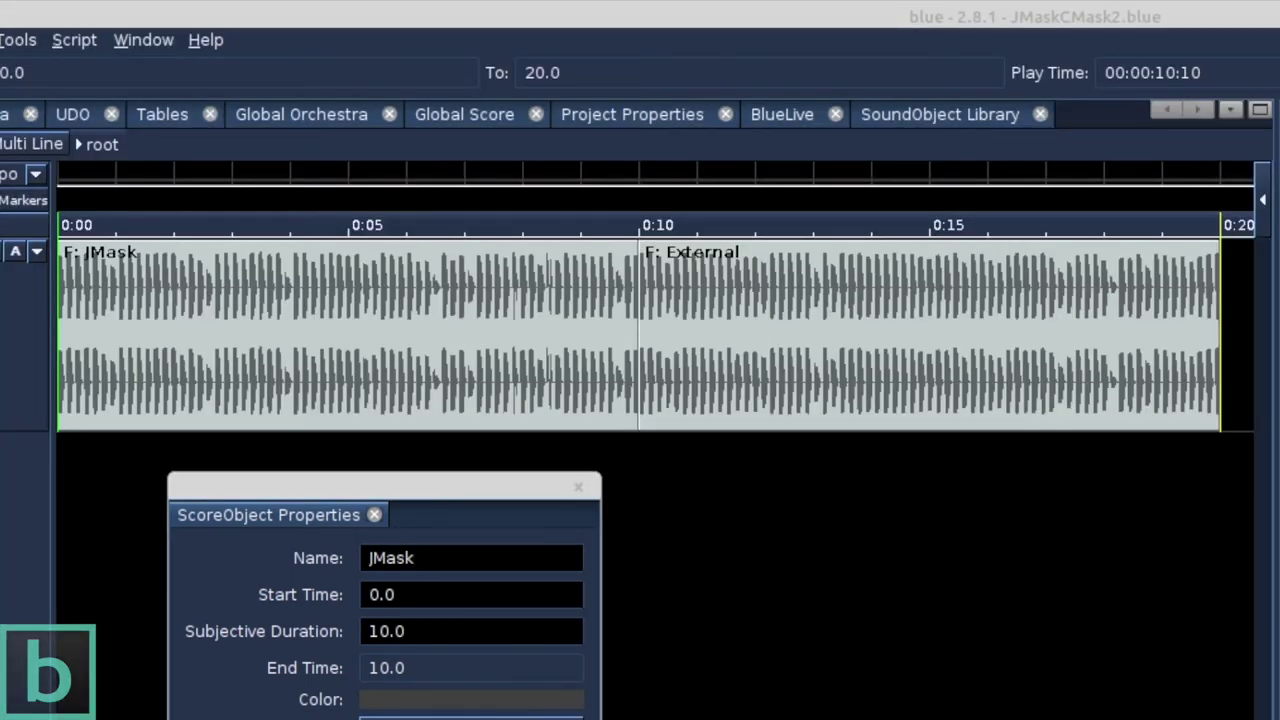
key("space")
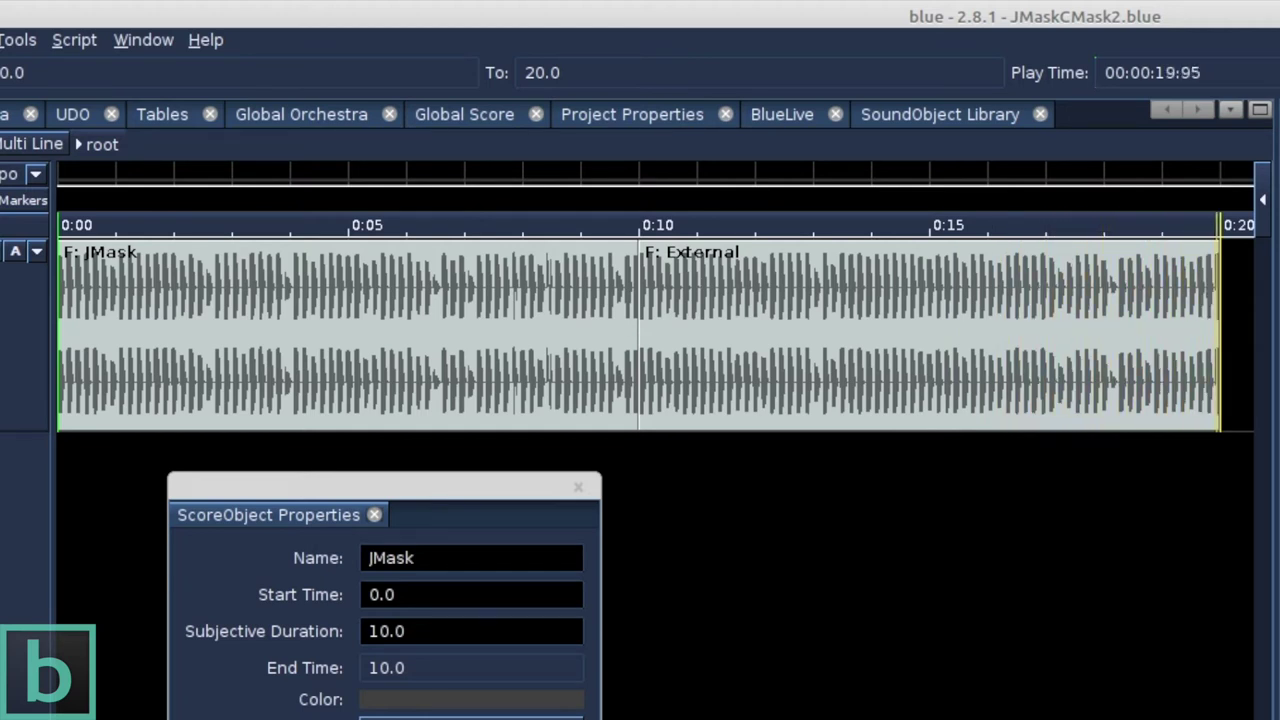
Unfreeze the External object and the JMask object
left_click(962, 318)
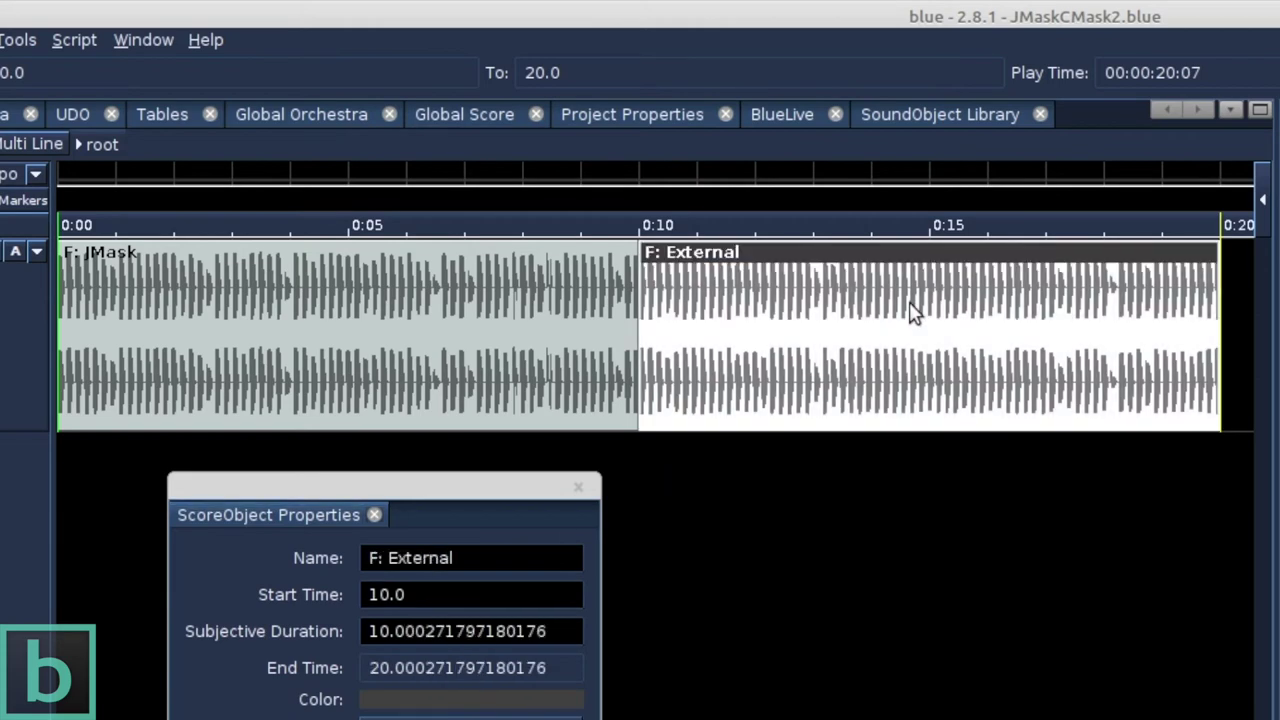
right_click(910, 305)
left_click(944, 385)
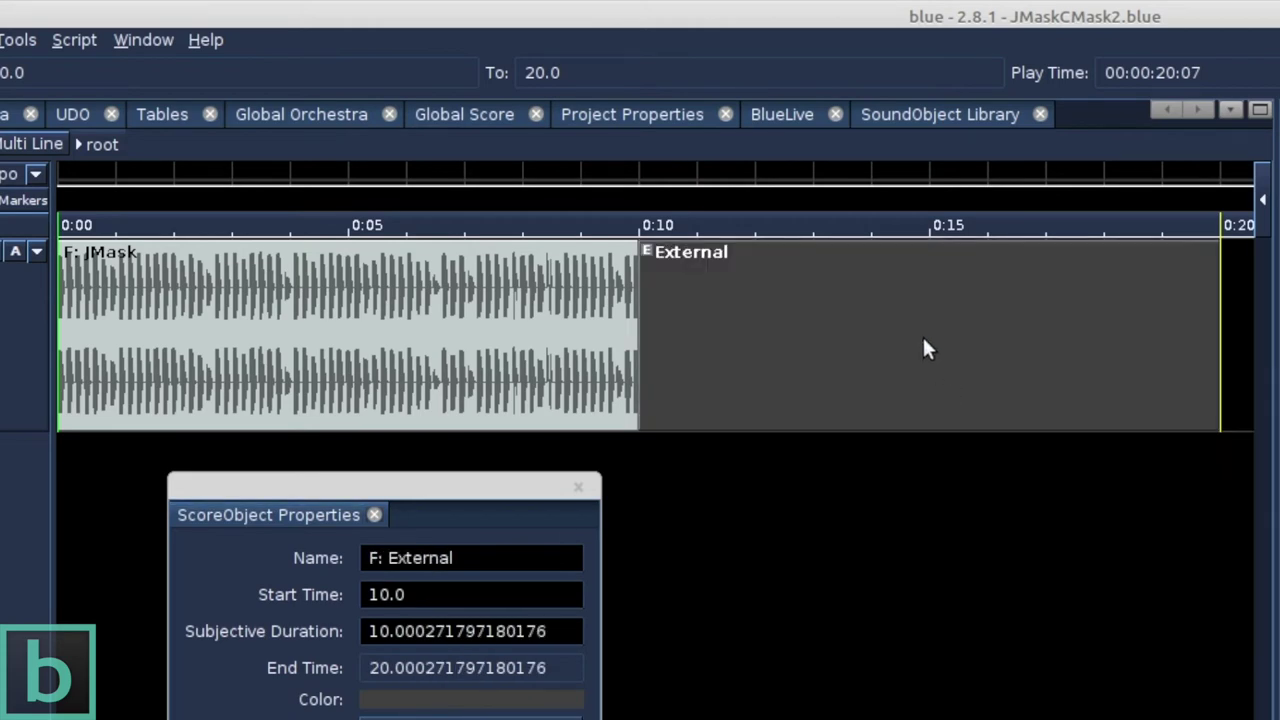
left_click(457, 329)
right_click(458, 326)
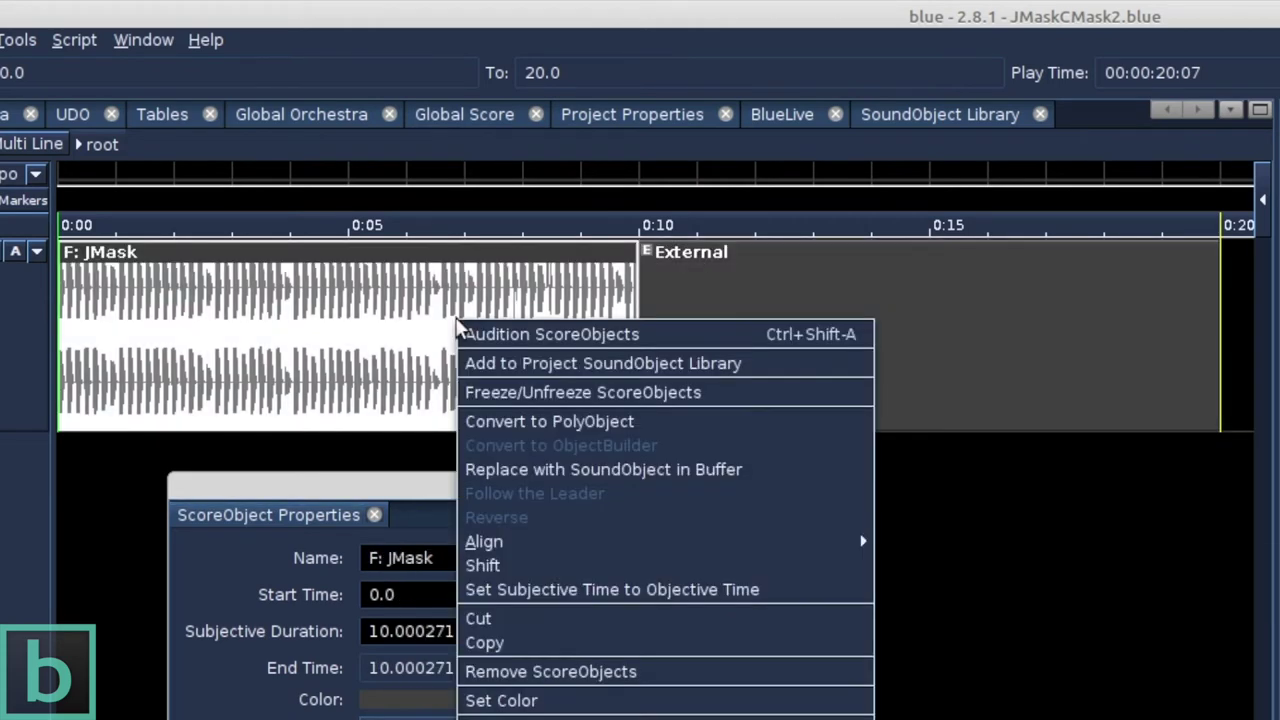
left_click(492, 392)
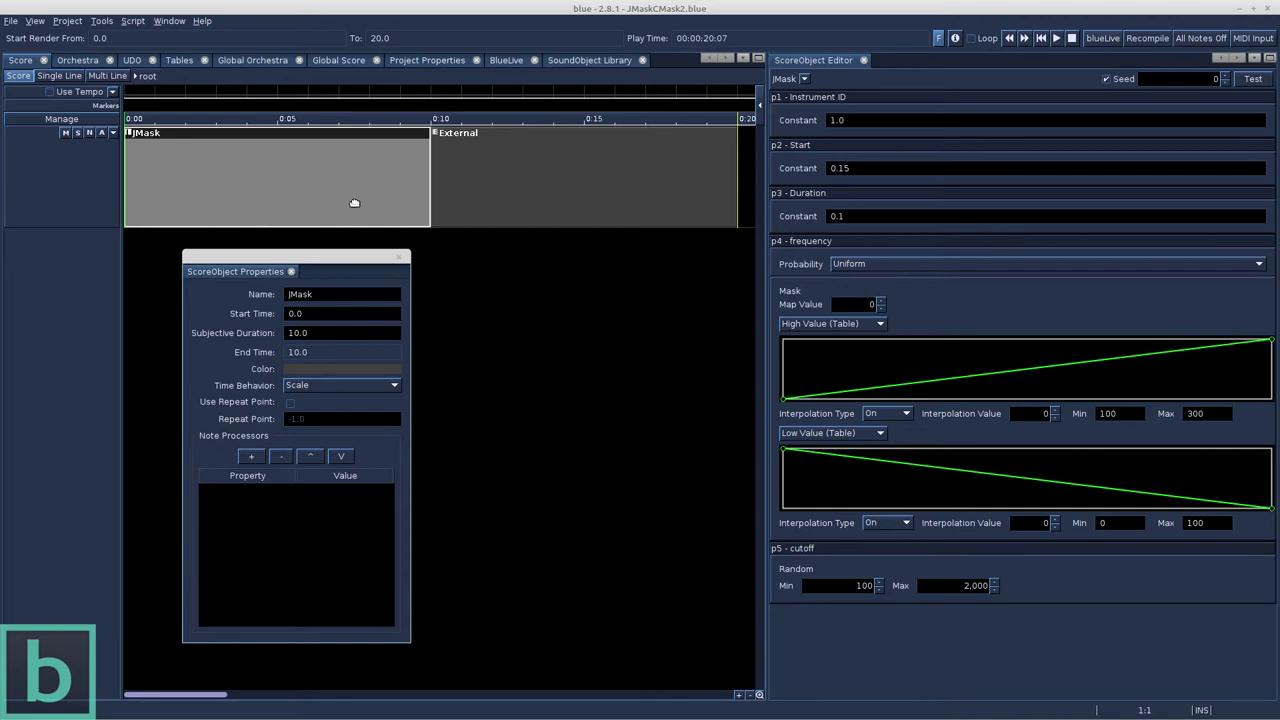
Generate the External object's test score and look through its notes
left_click(495, 193)
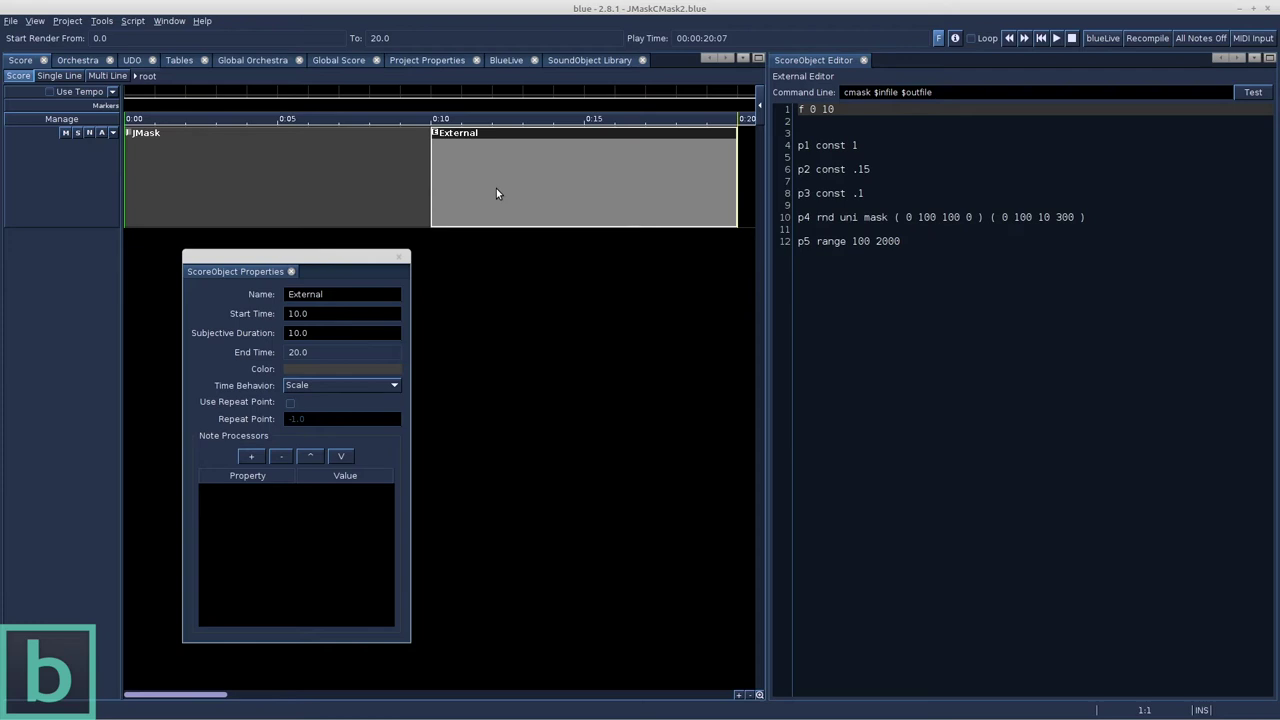
left_click(1254, 92)
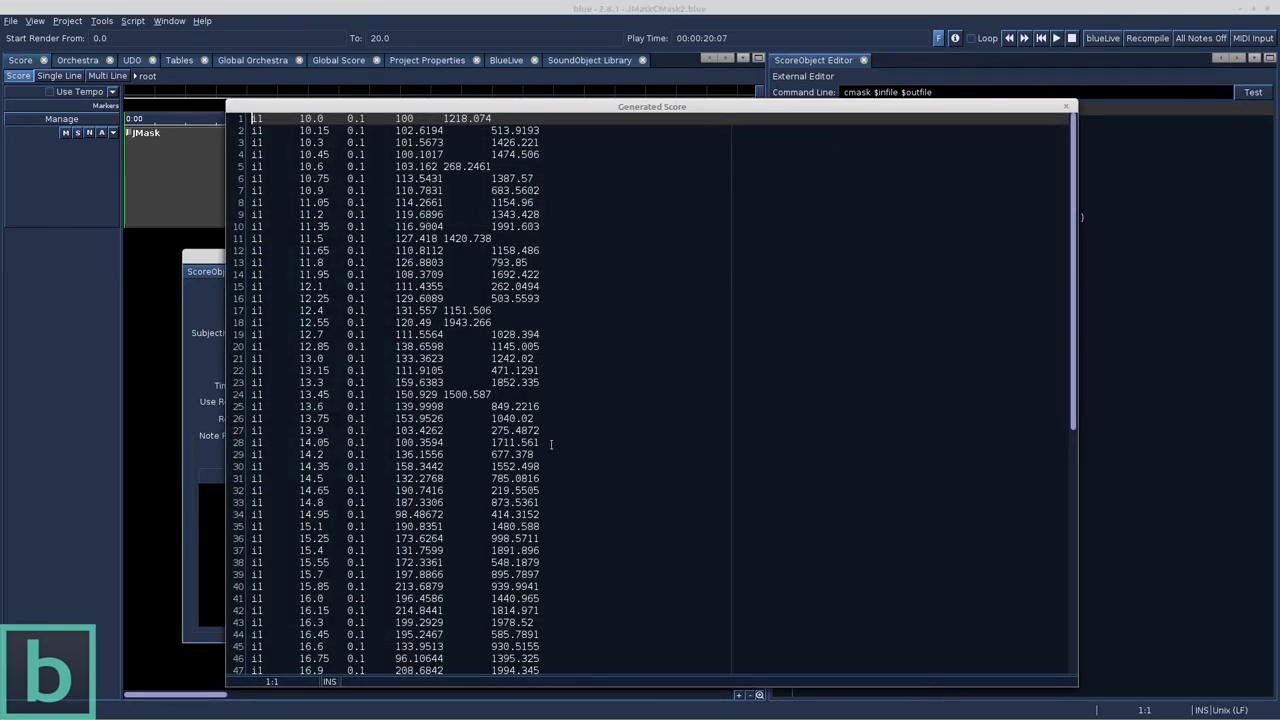
scroll(551, 444, "down", 7)
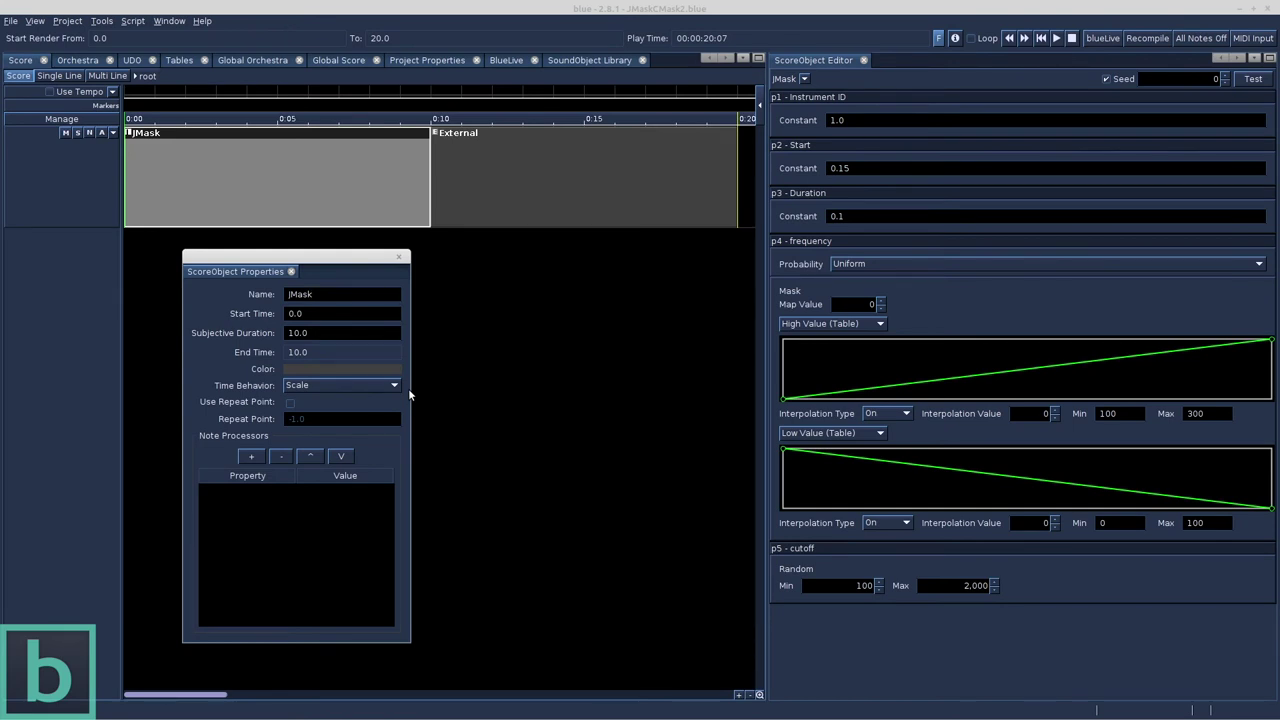
Shorten the External object to 5 seconds and generate its test score
left_click(637, 153)
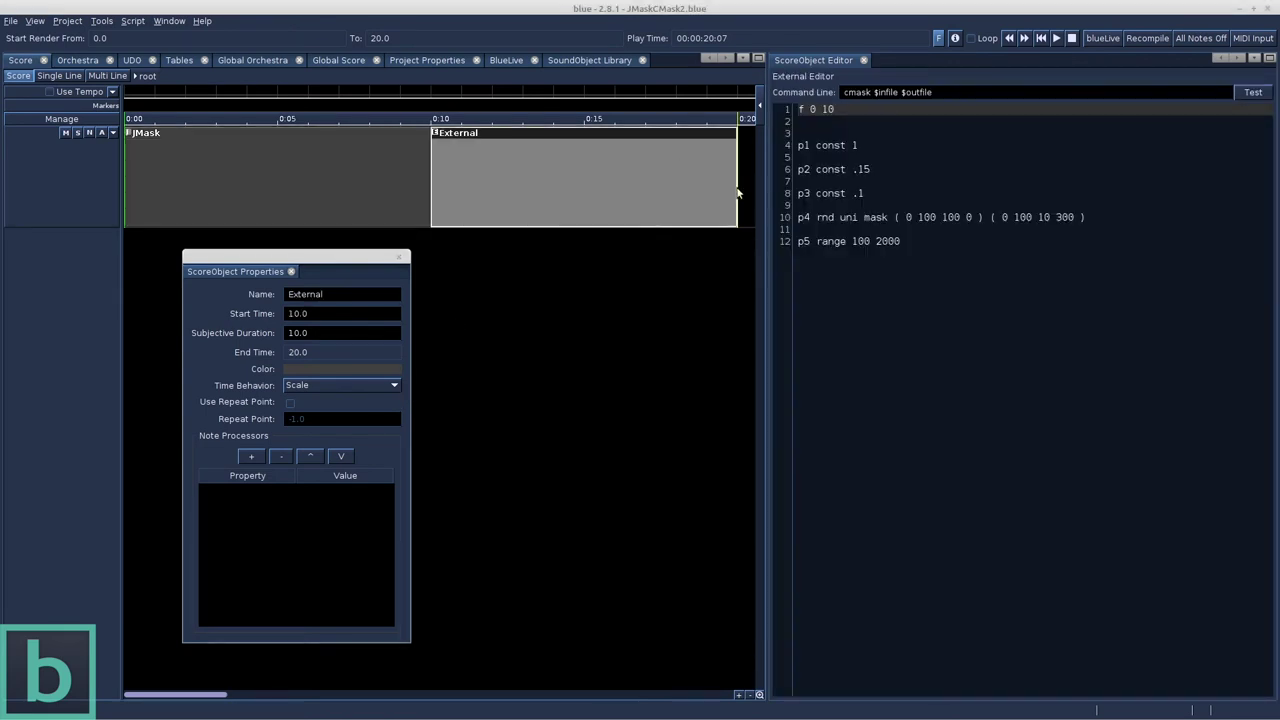
left_click_drag(737, 190, 595, 192)
left_click(514, 180)
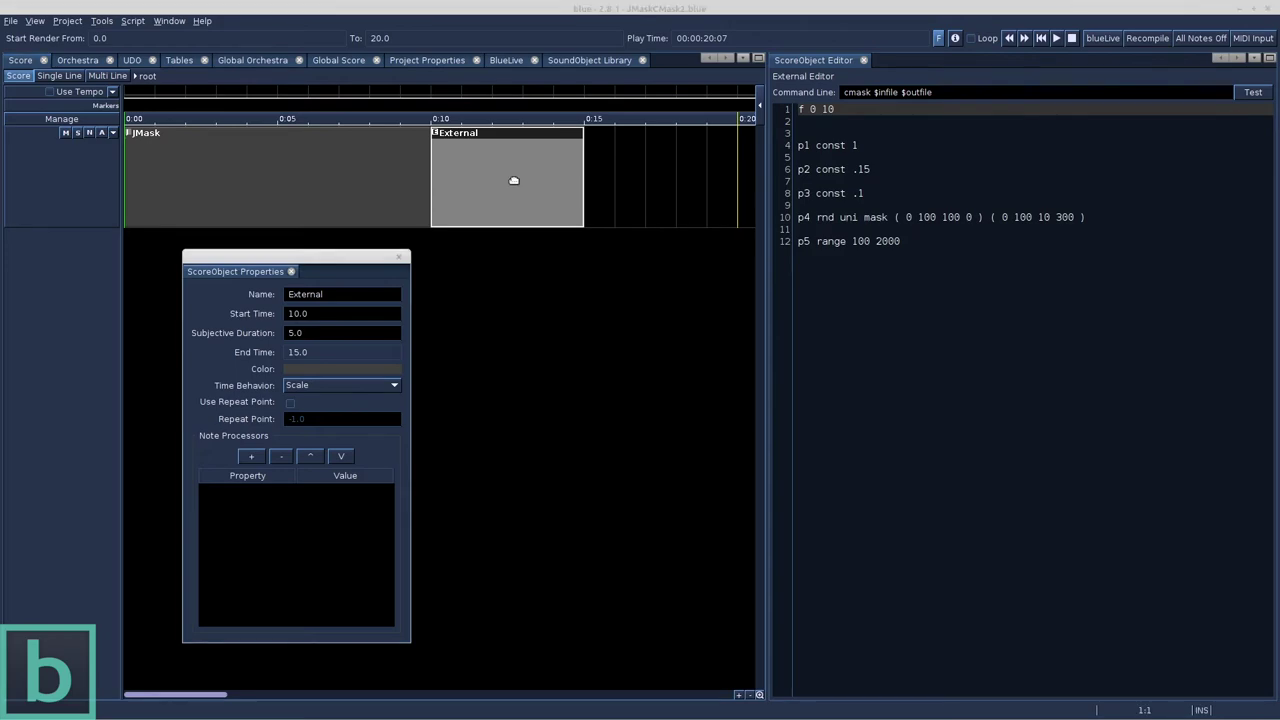
left_click(1253, 92)
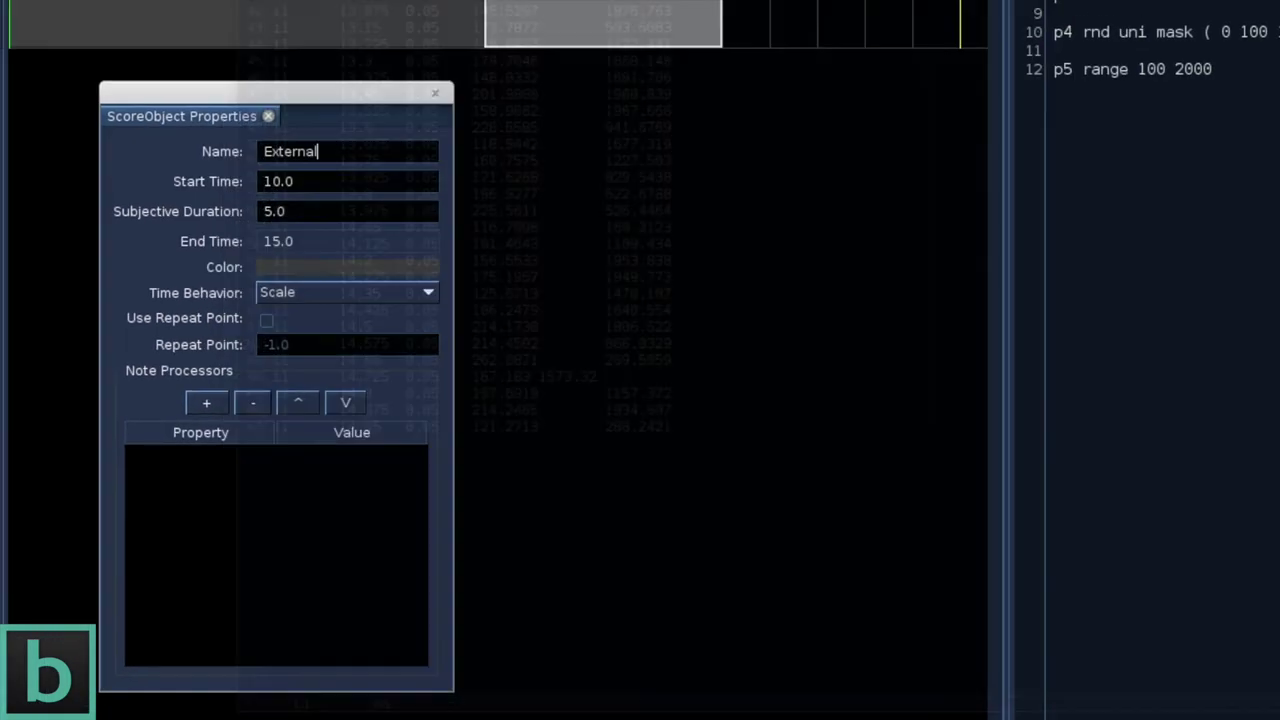
Shorten the JMask object to 5 seconds and generate its test score
left_click(403, 99)
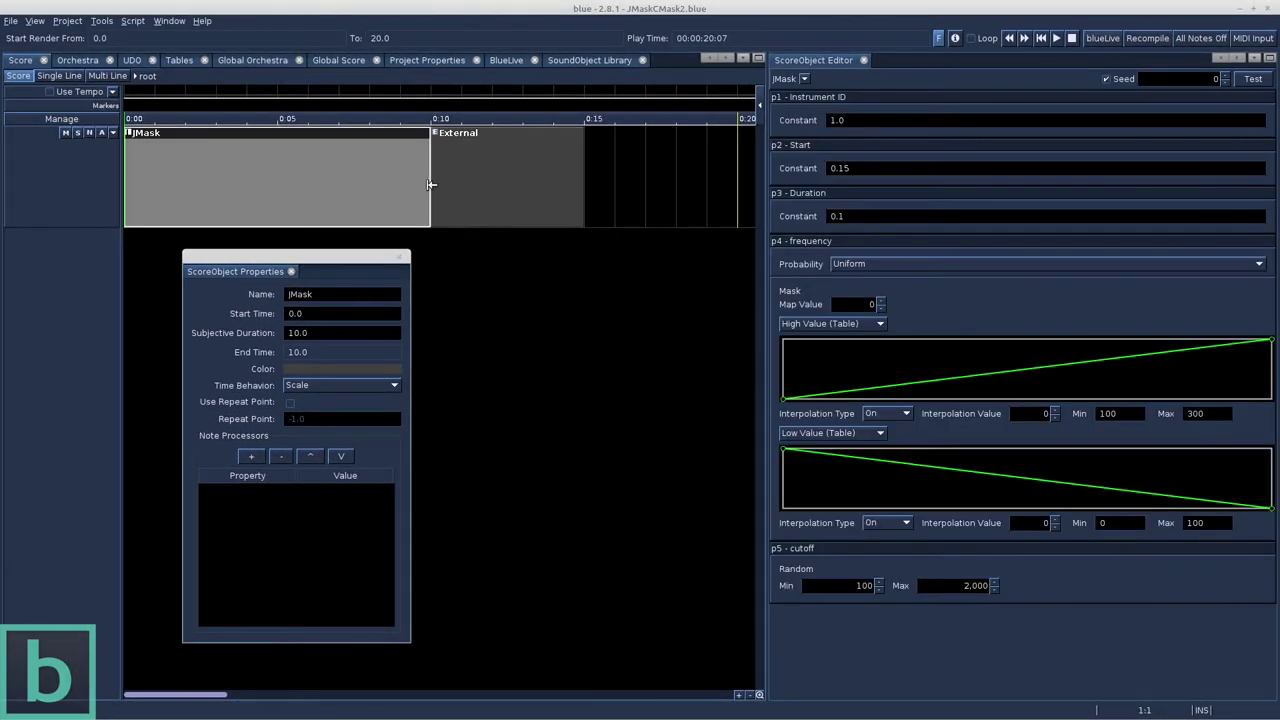
left_click_drag(430, 184, 277, 186)
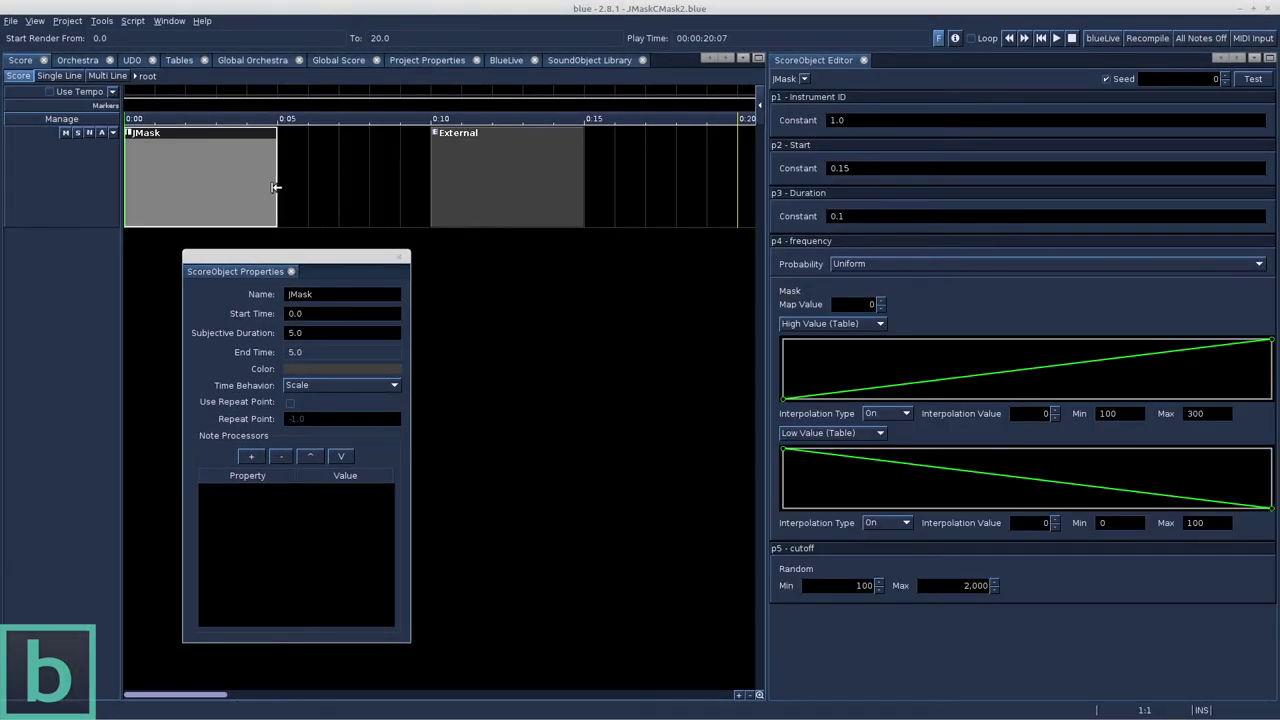
left_click(1253, 78)
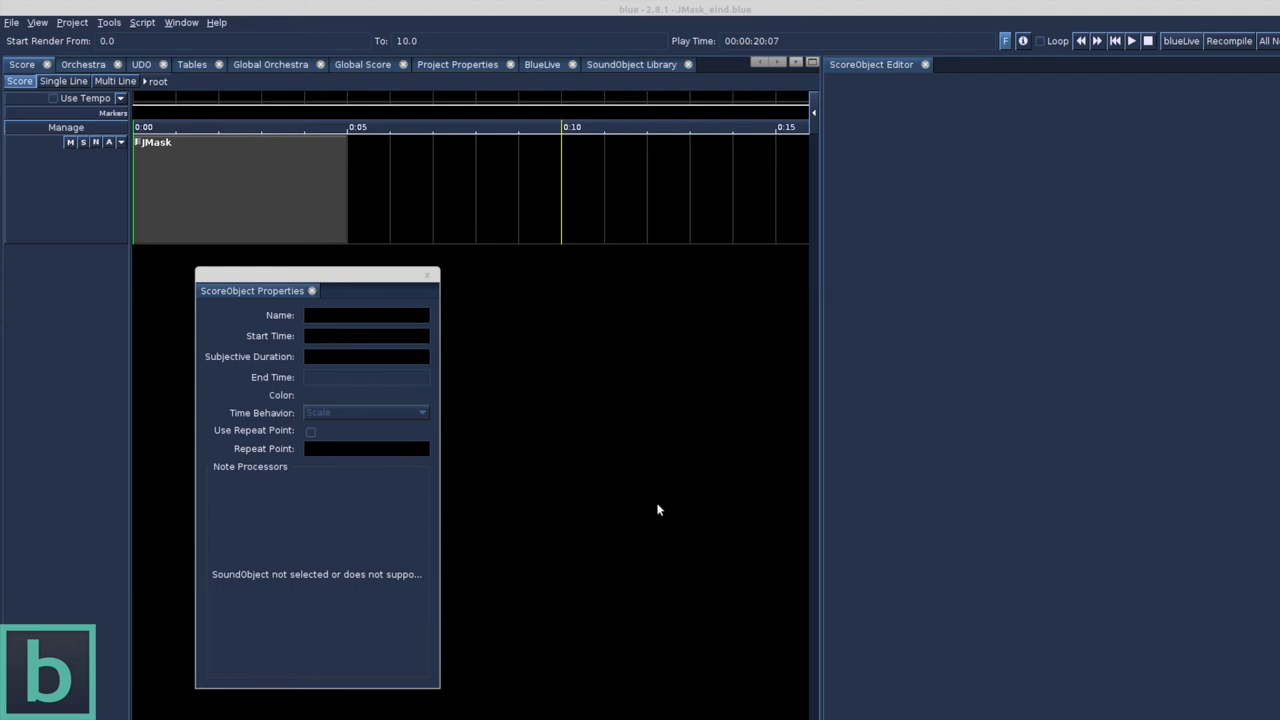
Select the JMask object in the JMask_eind project and look at the note processors available for it
left_click(305, 216)
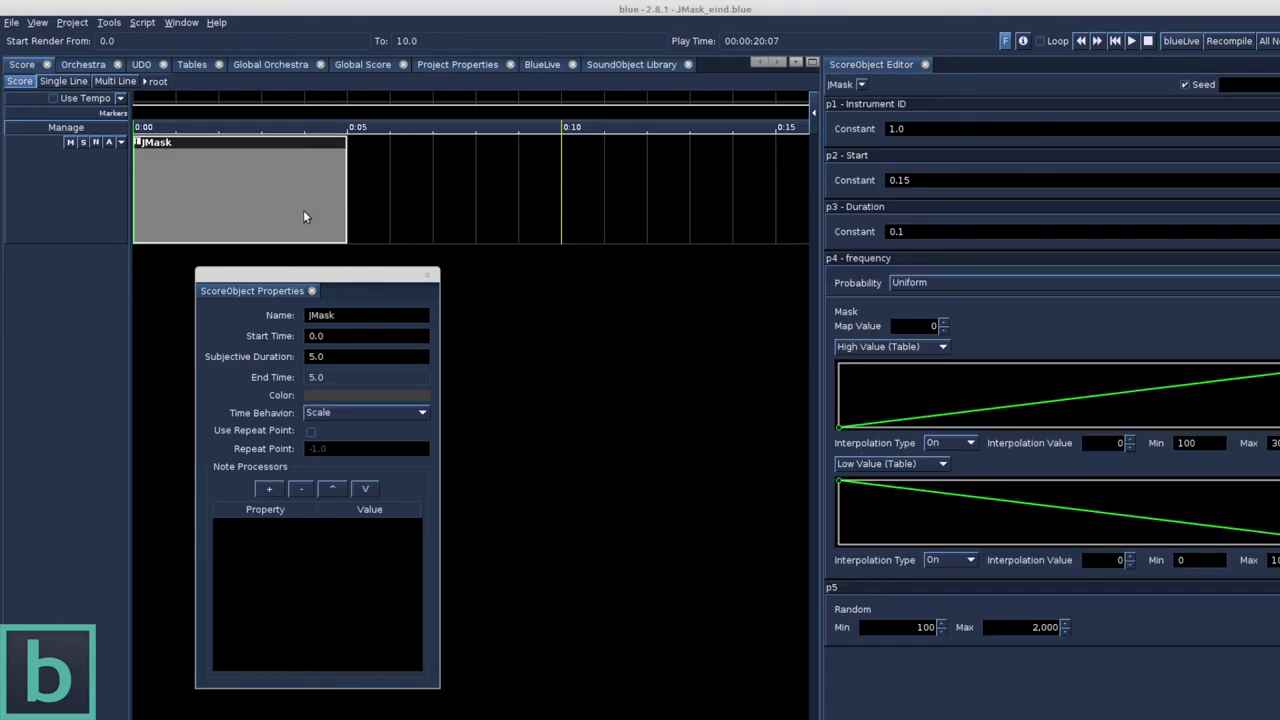
left_click(285, 295)
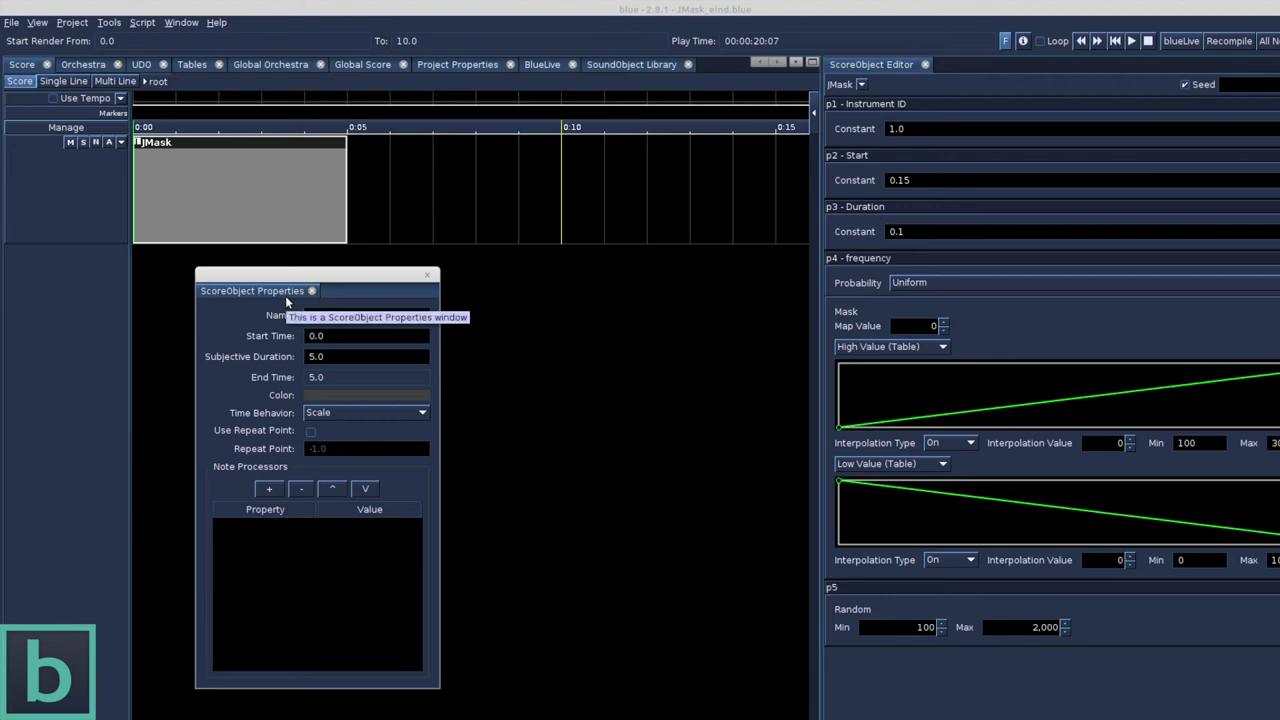
left_click(268, 489)
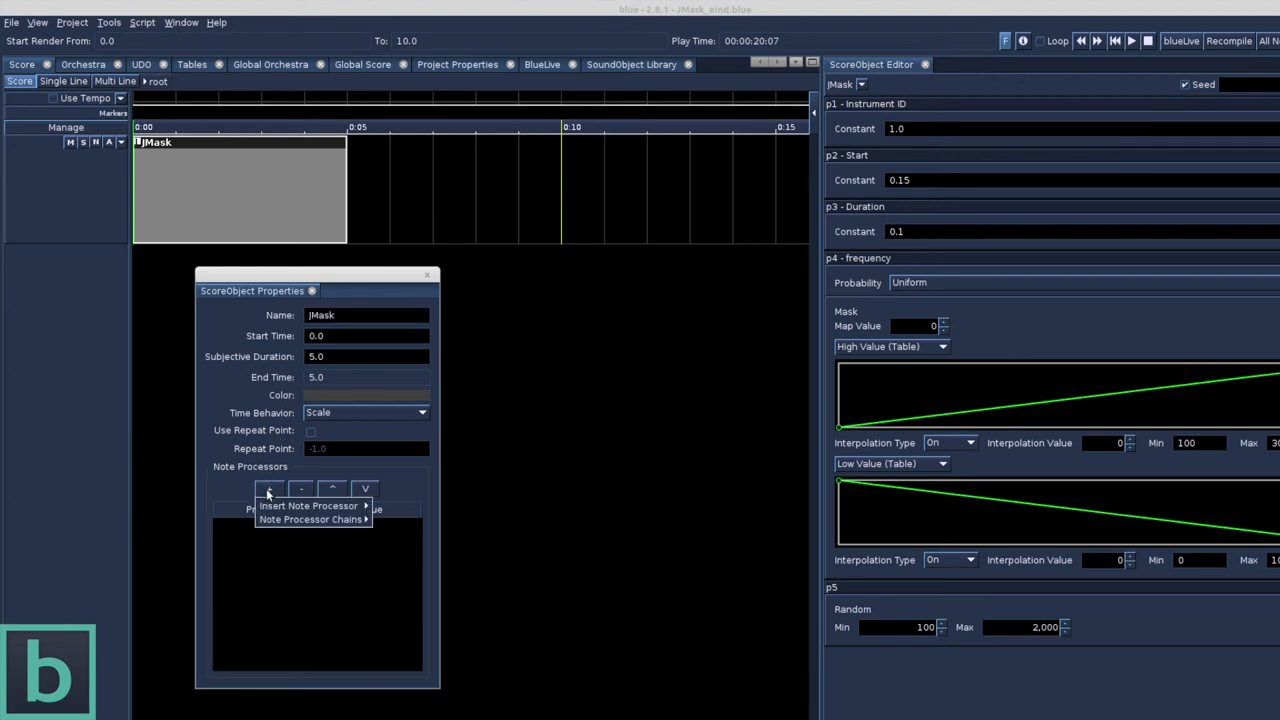
mouse_move(310, 506)
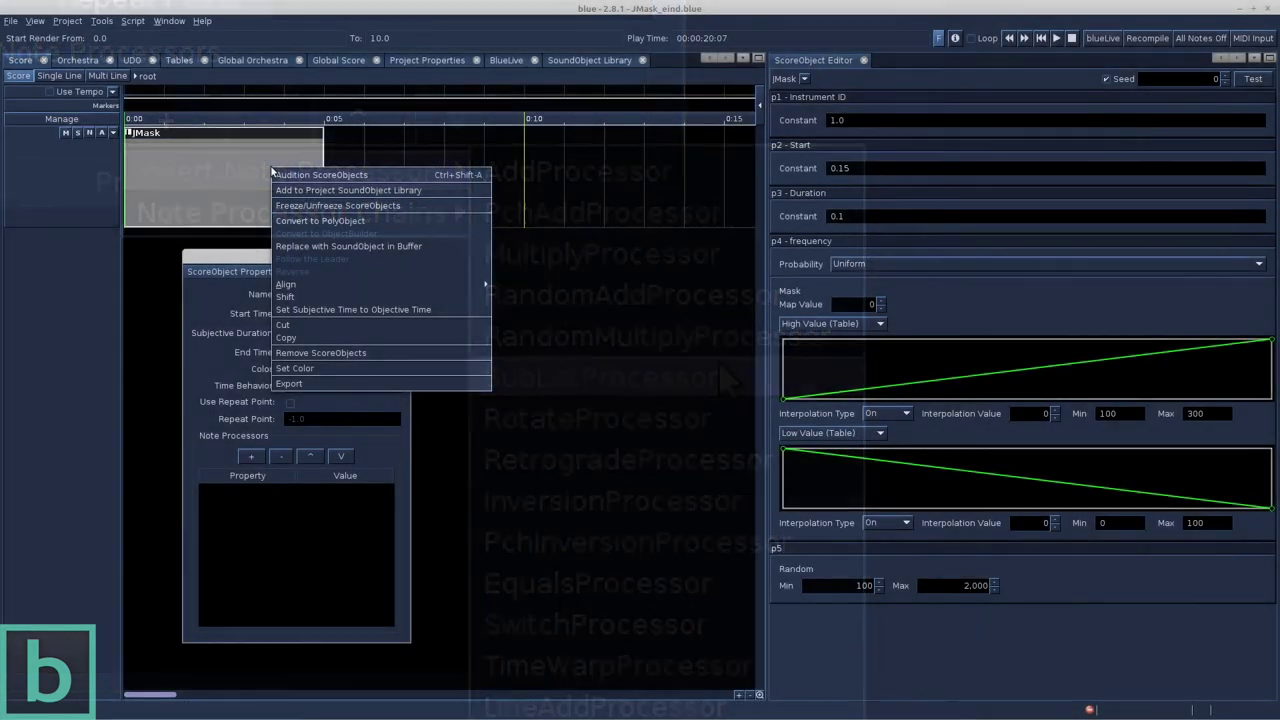
Paste a copy of the JMask object at 5 seconds and give it a MultiplyProcessor with Val 2
left_click(296, 340)
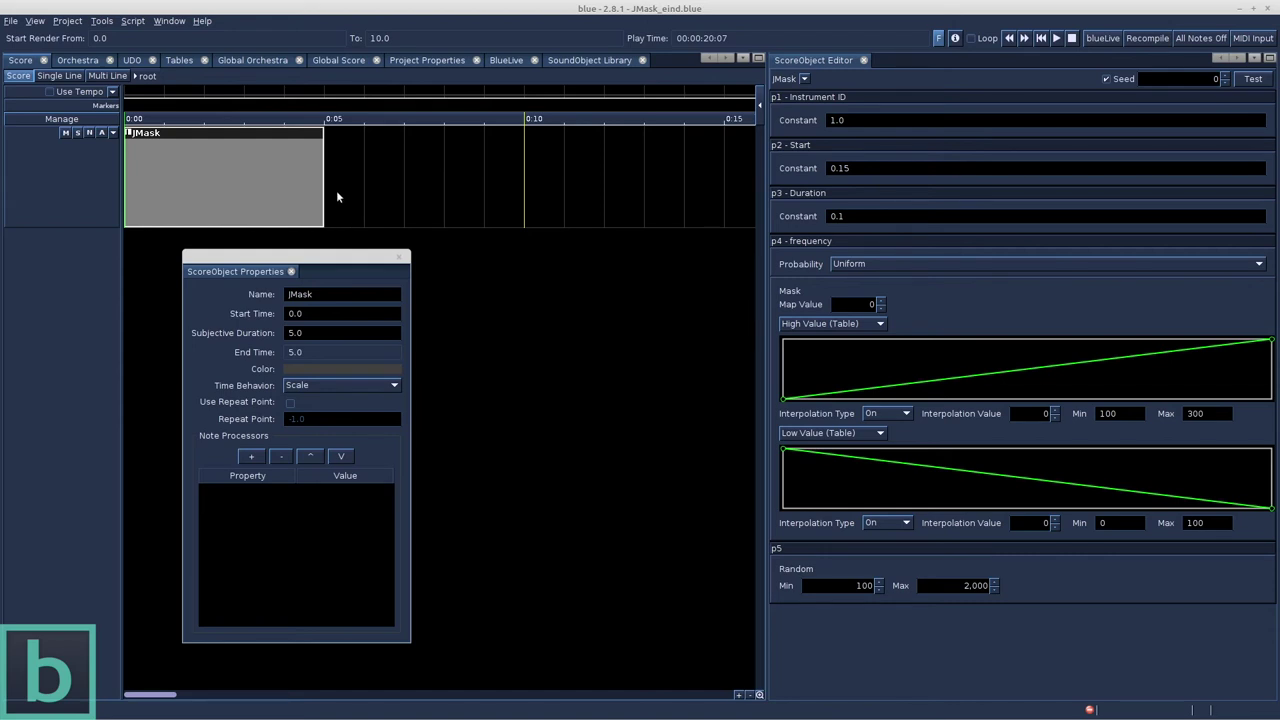
key("ctrl+v")
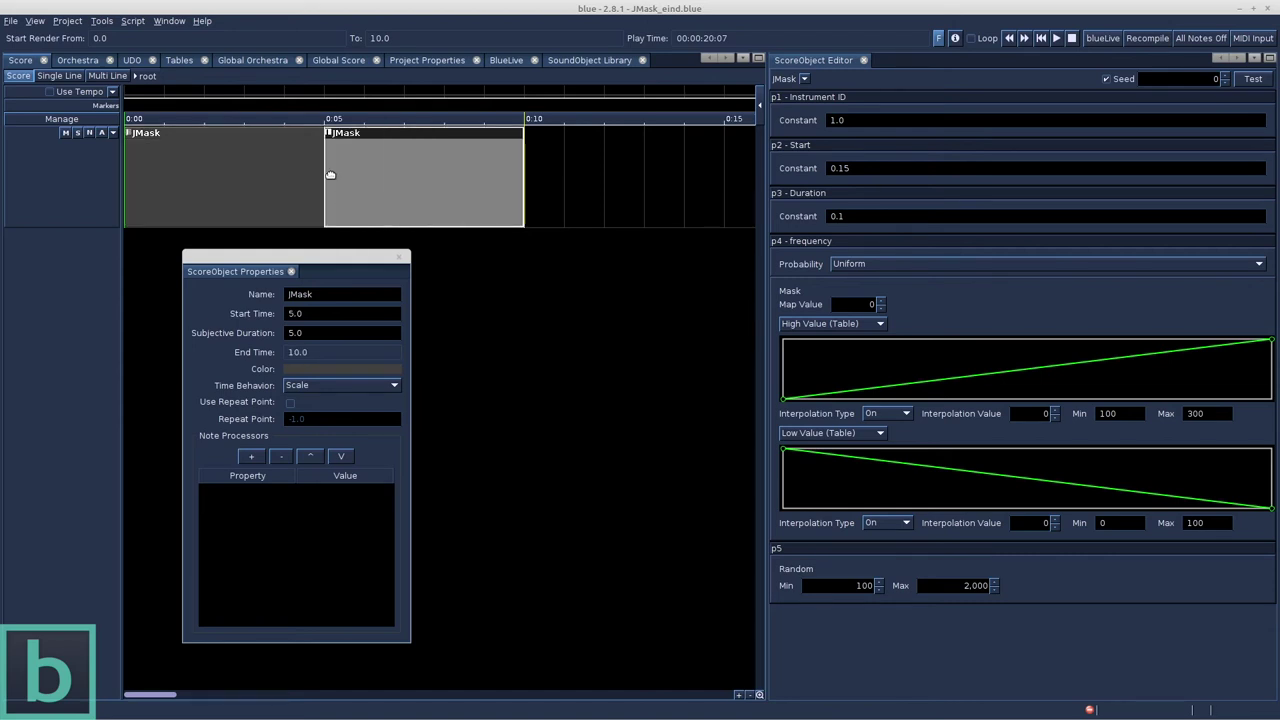
left_click(253, 455)
mouse_move(302, 472)
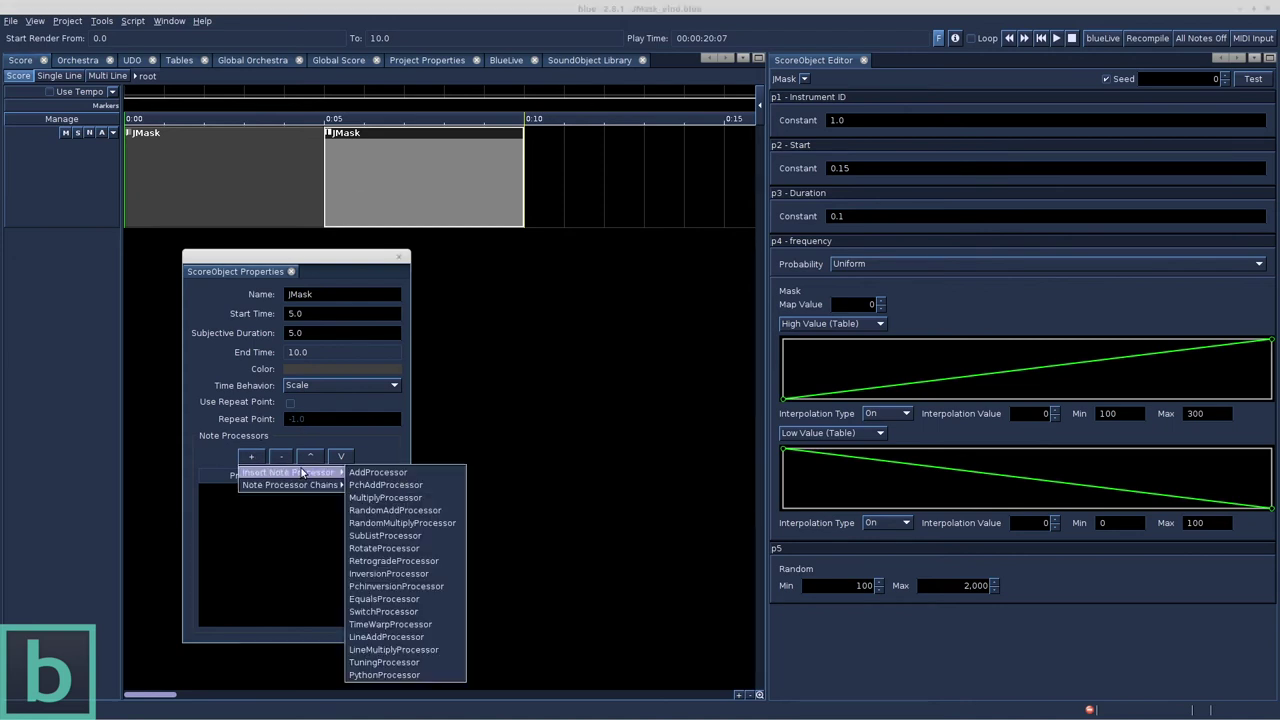
left_click(401, 497)
left_click(320, 505)
type("2")
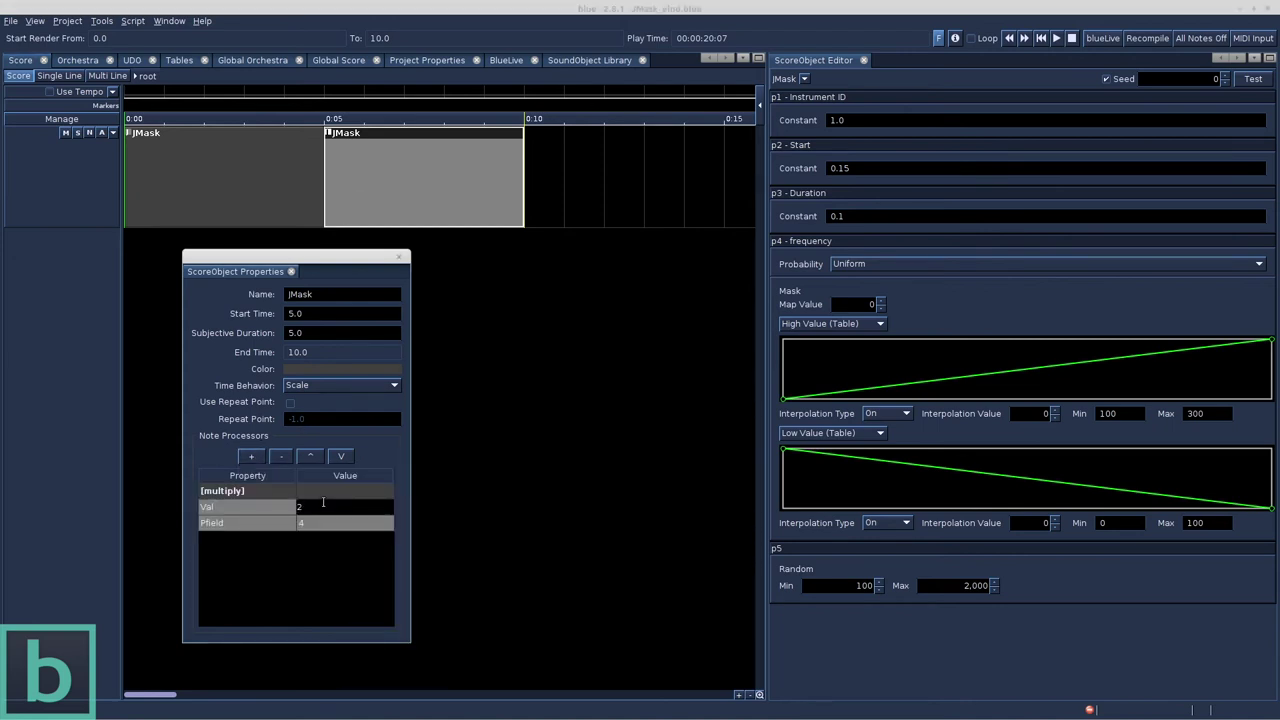
key("Return")
Audition the copied JMask object that has the multiply processor
scroll(309, 151, "right", 3)
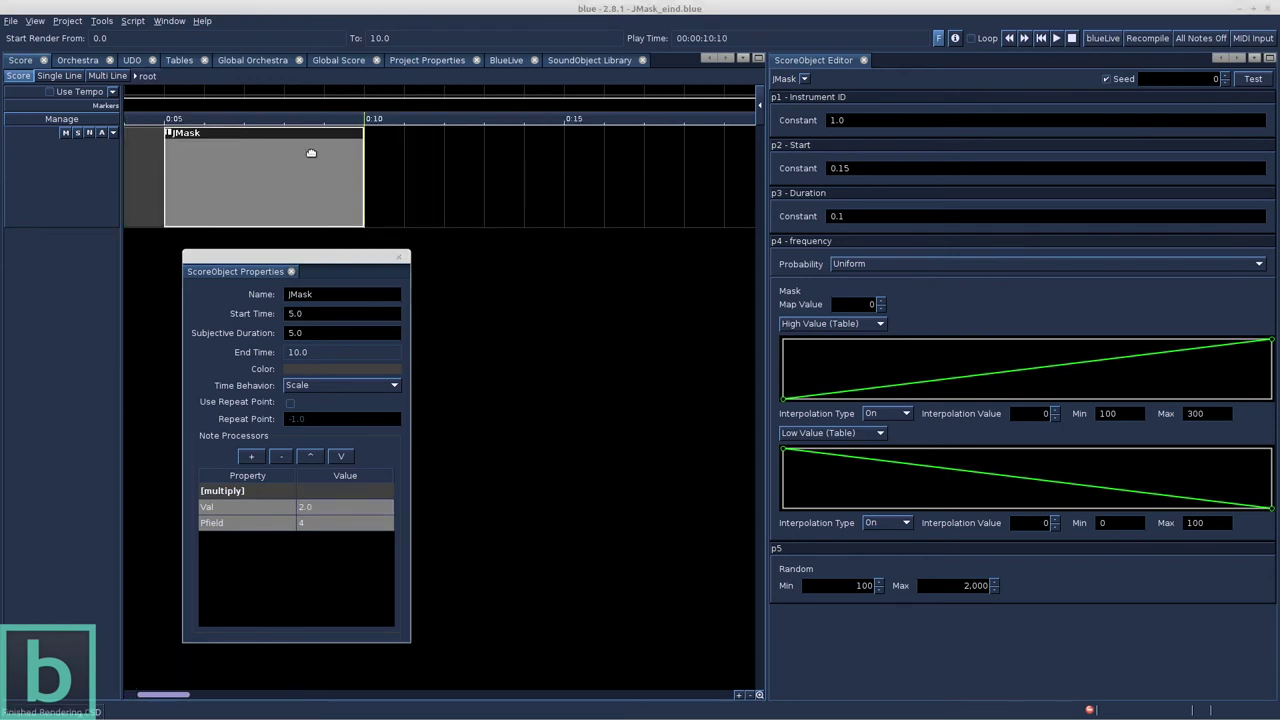
right_click(311, 152)
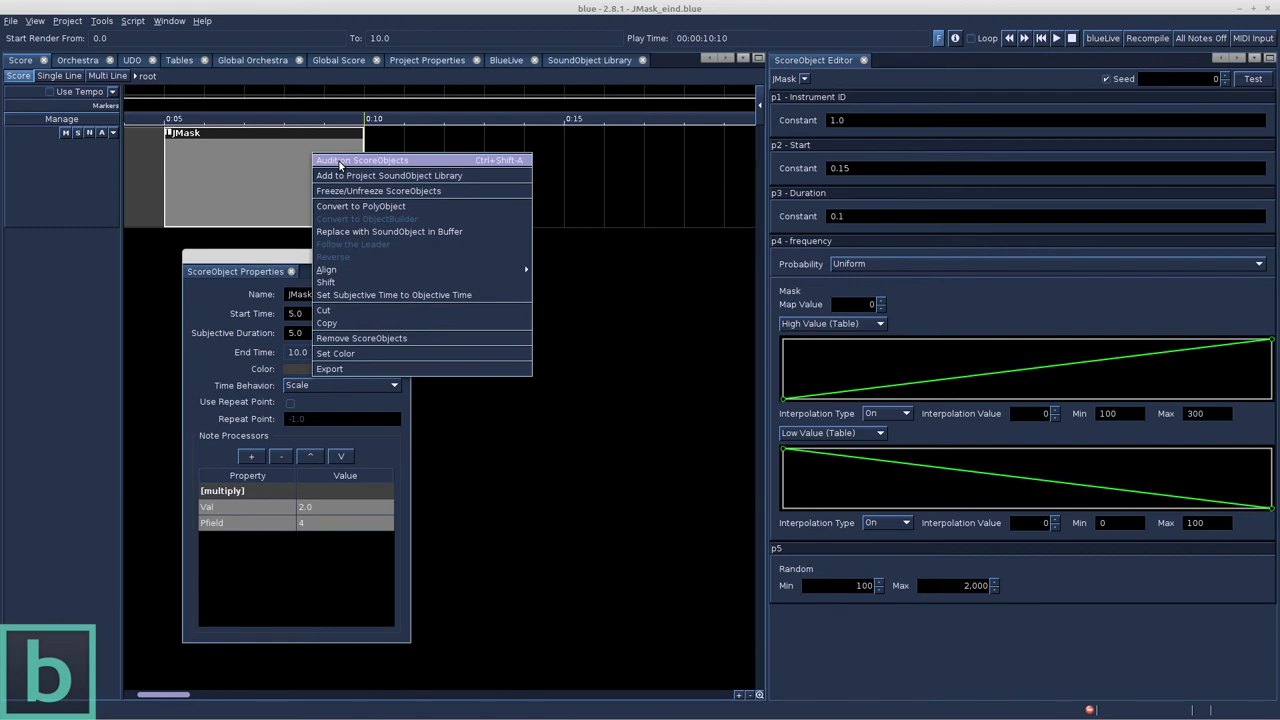
left_click(340, 161)
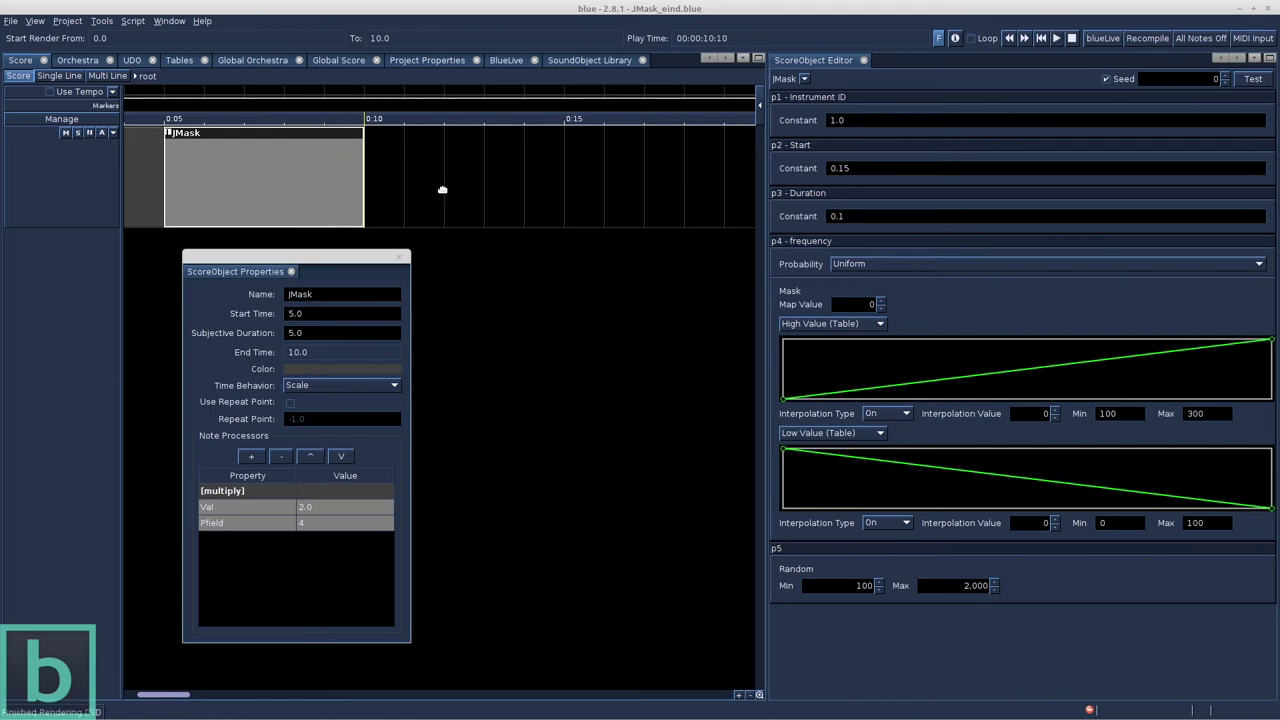
Add a RandomAddProcessor to the copied JMask object, with Pfield 3 and Min -0.05
left_click(252, 457)
mouse_move(300, 472)
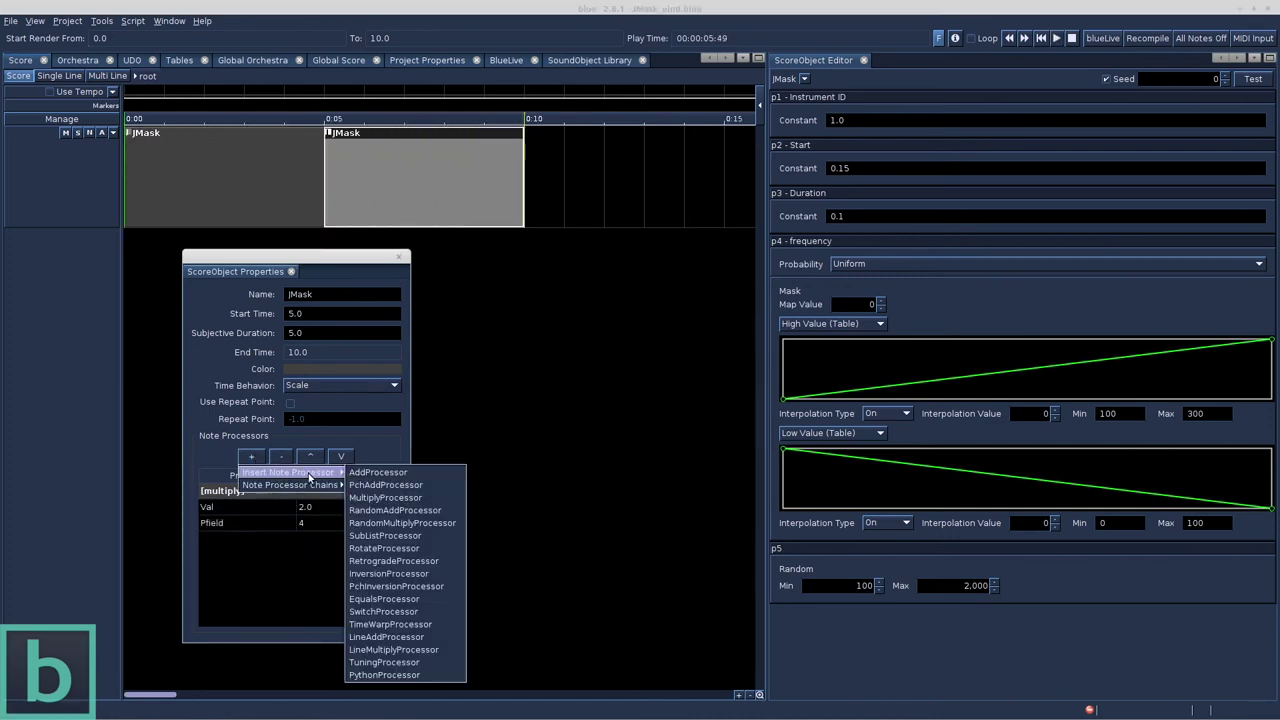
left_click(414, 511)
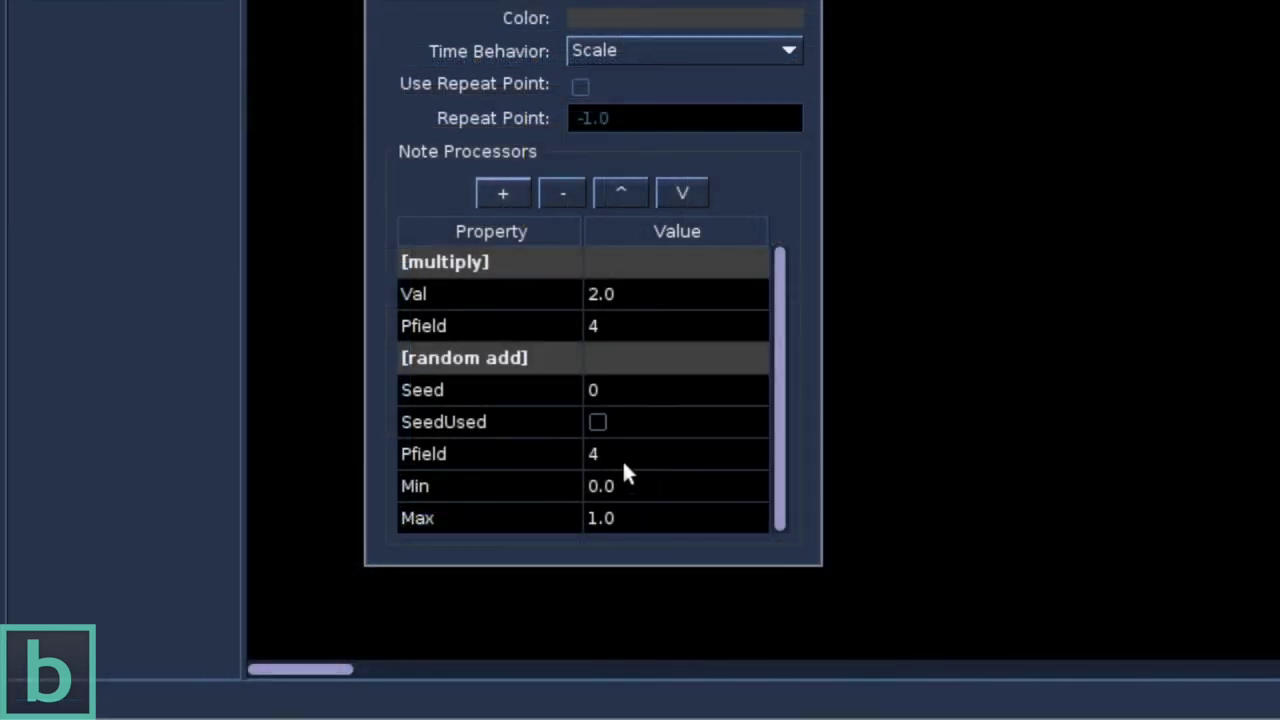
double_click(619, 458)
type("3")
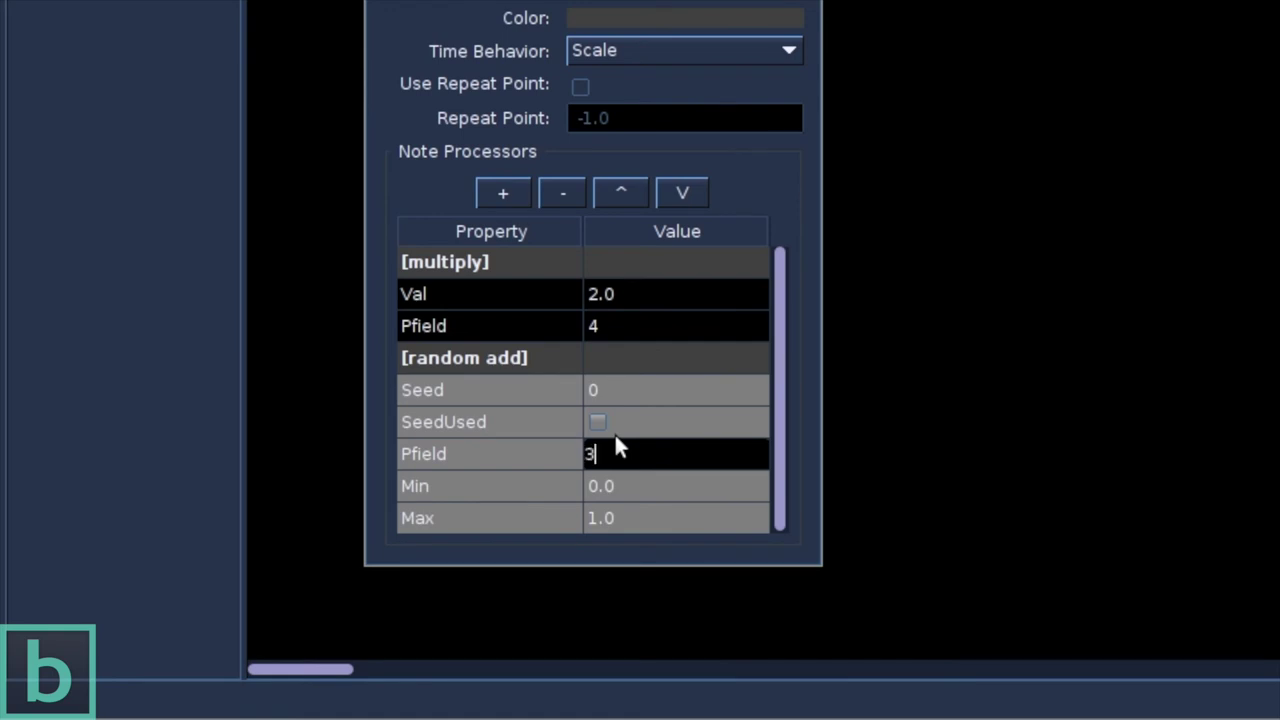
key("Return")
double_click(648, 490)
type("-0.05")
key("Return")
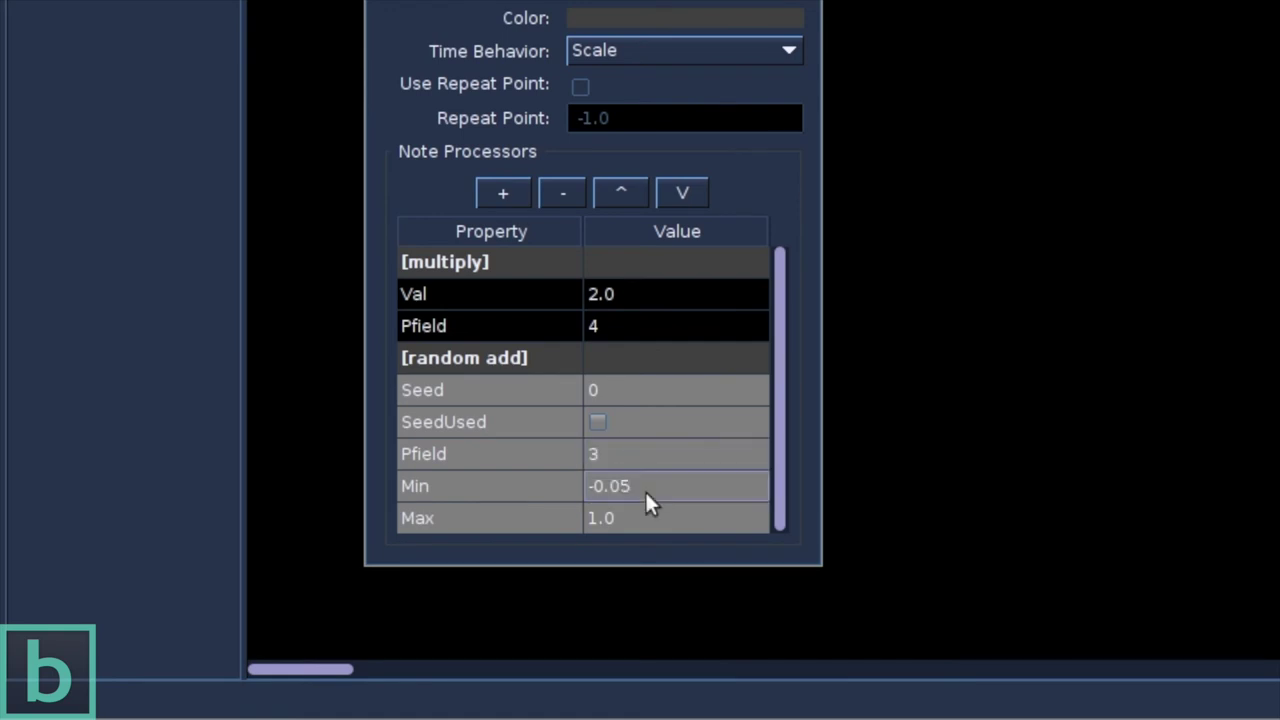
Set the random add processor's Max to 0, audition the copied JMask object, and enable SeedUsed
double_click(650, 515)
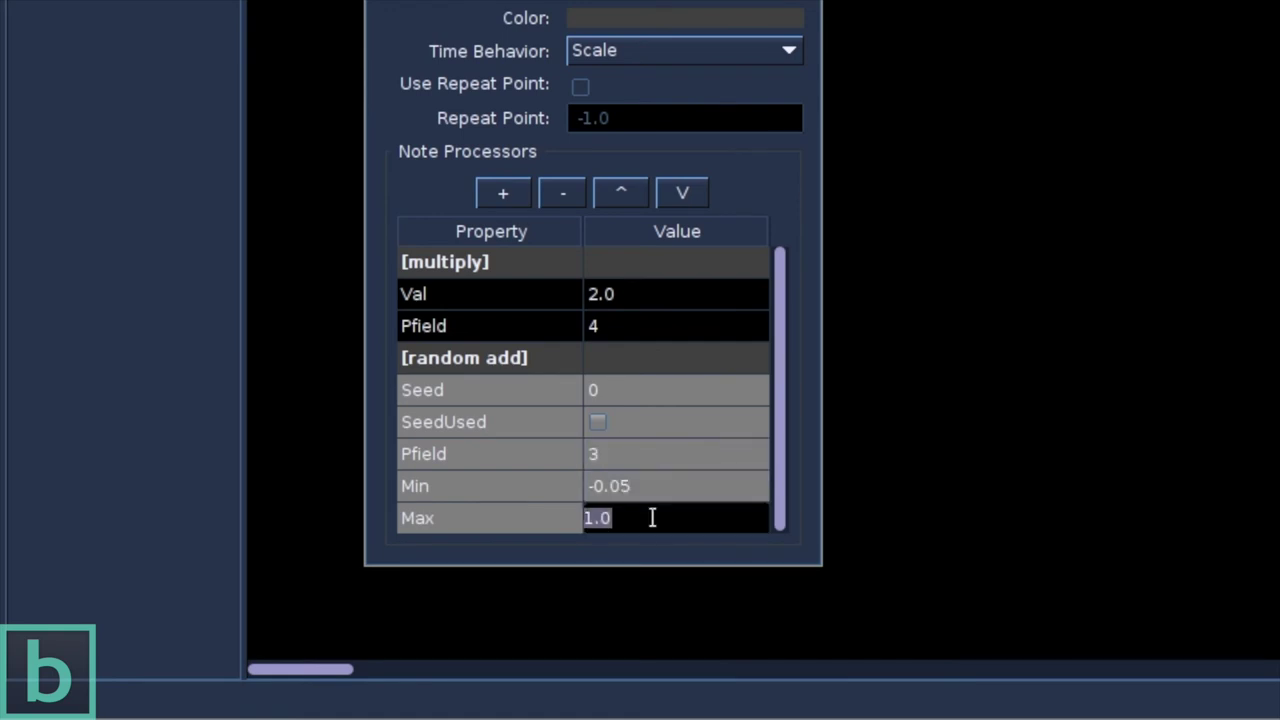
type("0")
key("Return")
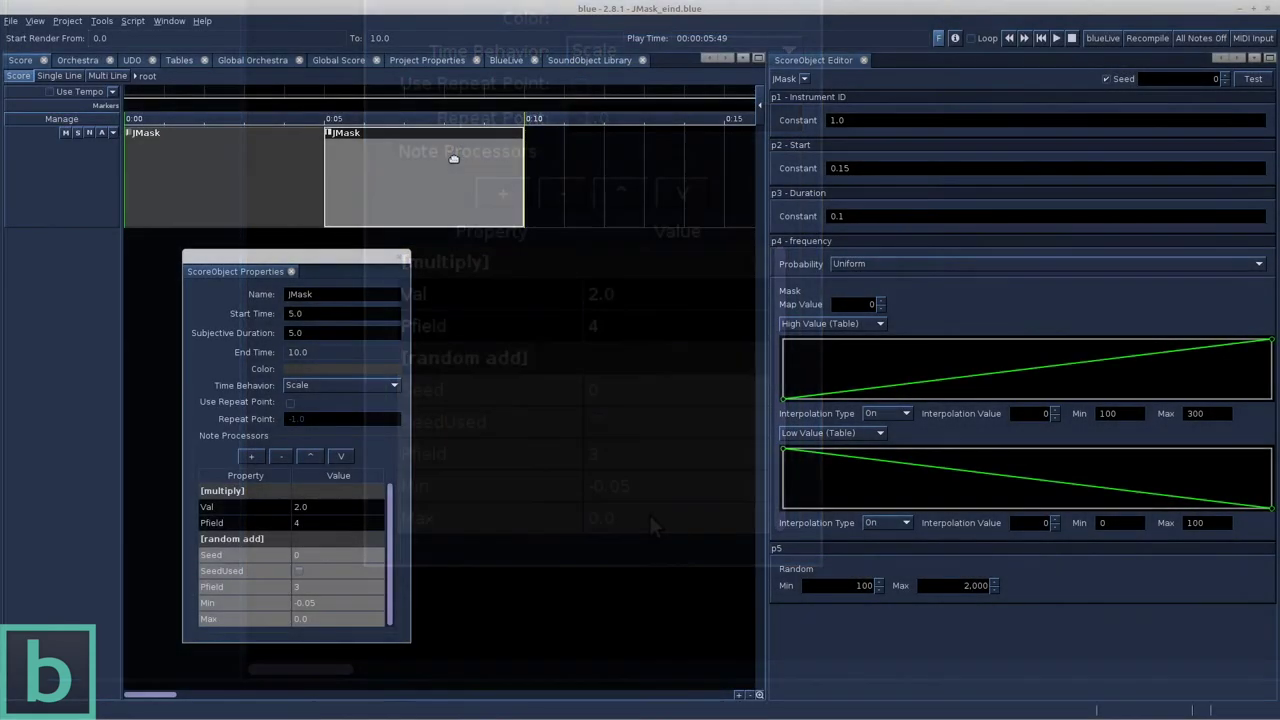
key("F9")
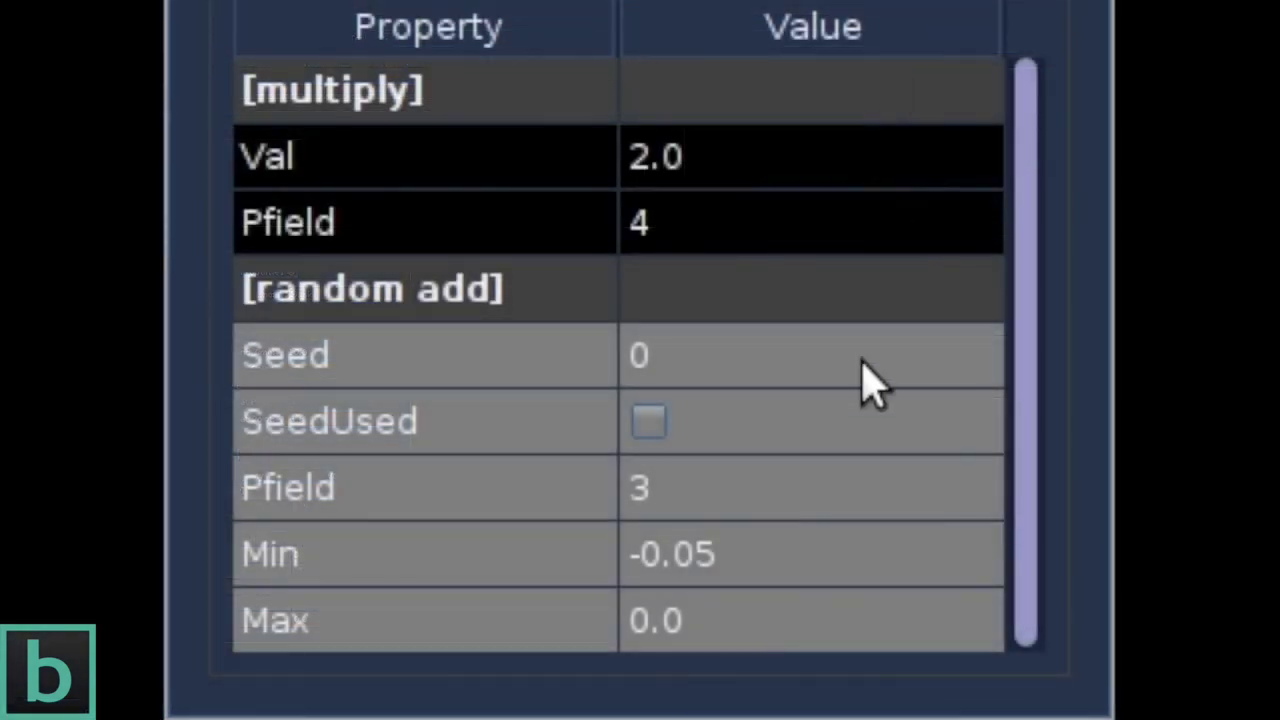
left_click(649, 421)
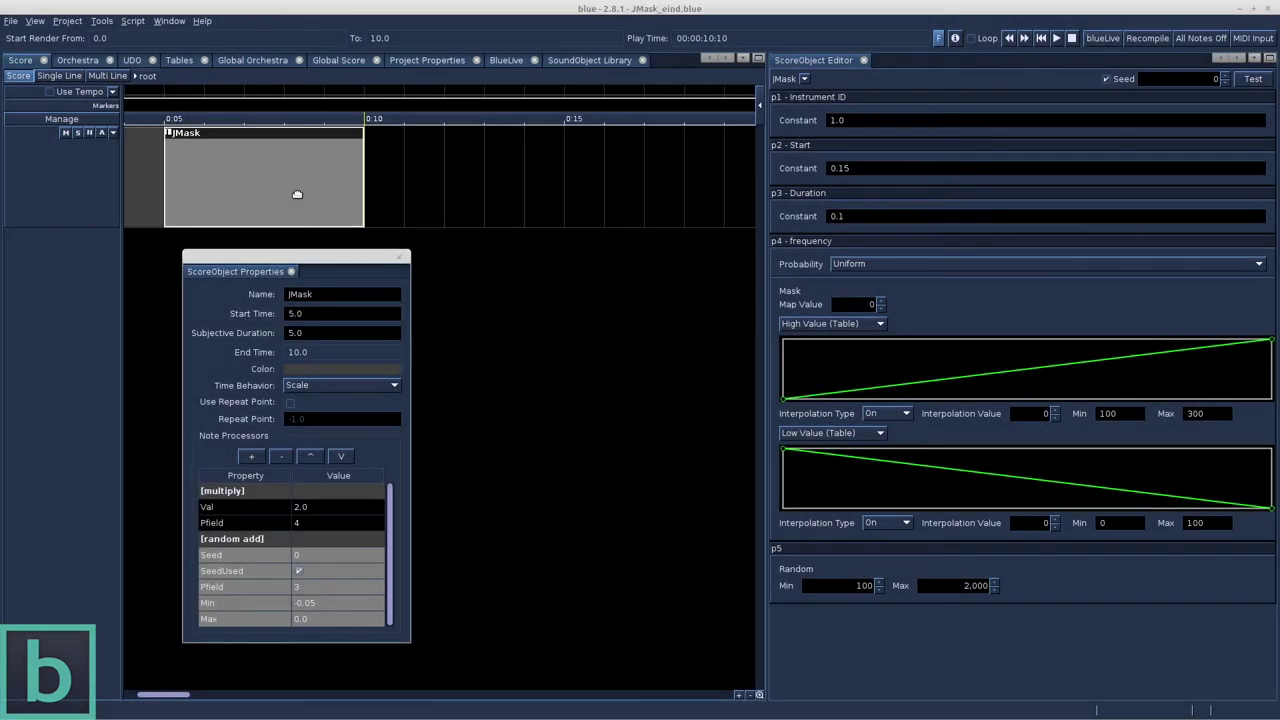
Duplicate the processed JMask object at 10 seconds with a retrograde note processor added, and play the score from 5 seconds
key("ctrl+d")
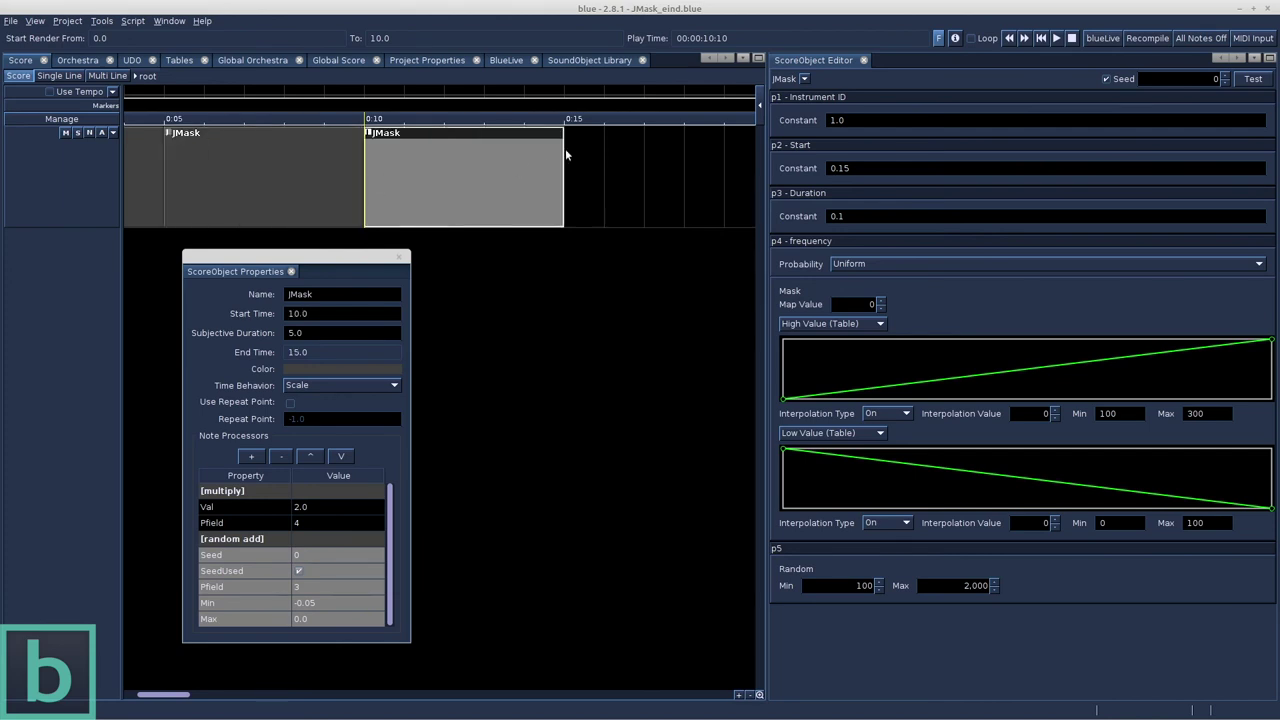
left_click(164, 118)
left_click(251, 456)
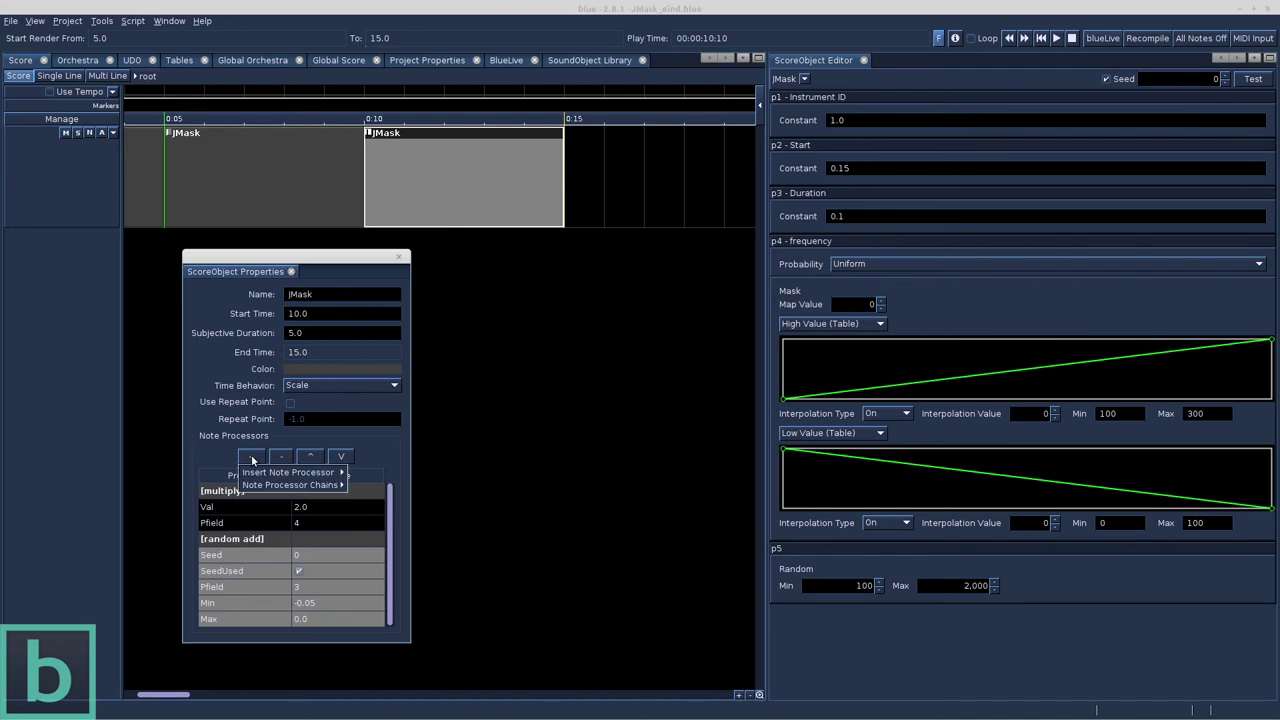
mouse_move(277, 472)
left_click(393, 560)
scroll(349, 606, "down", 1)
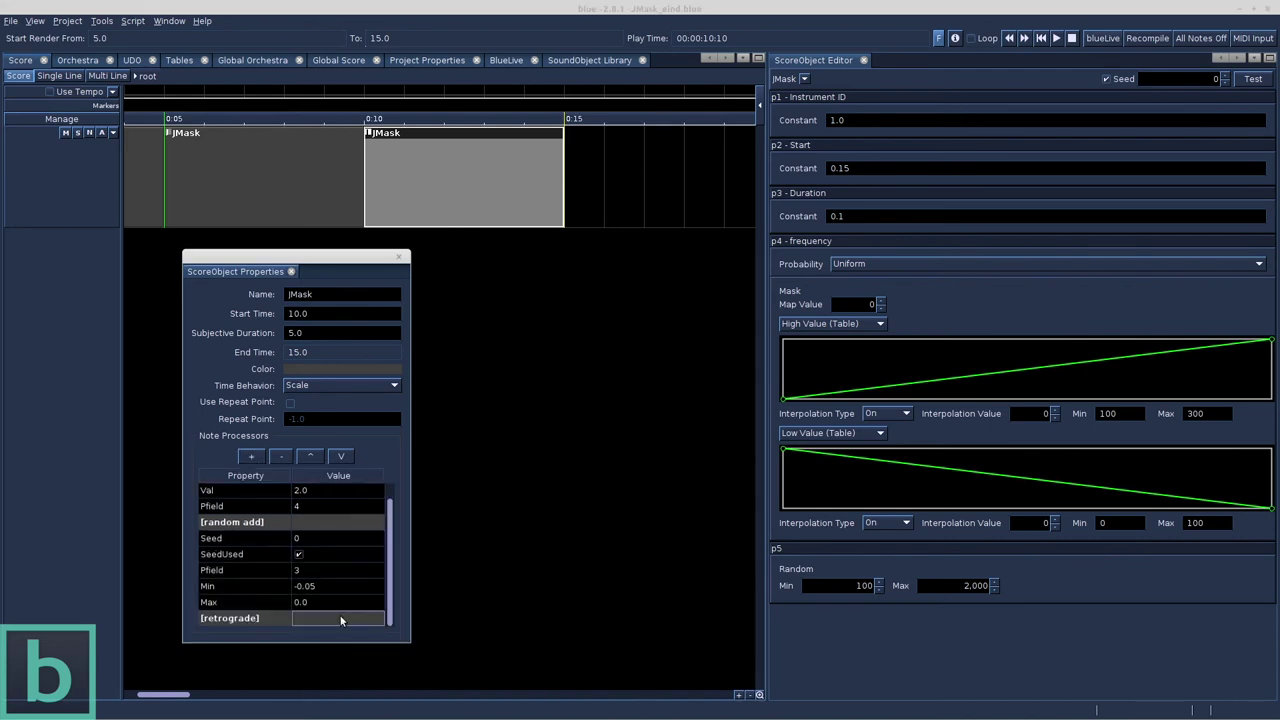
left_click(1056, 38)
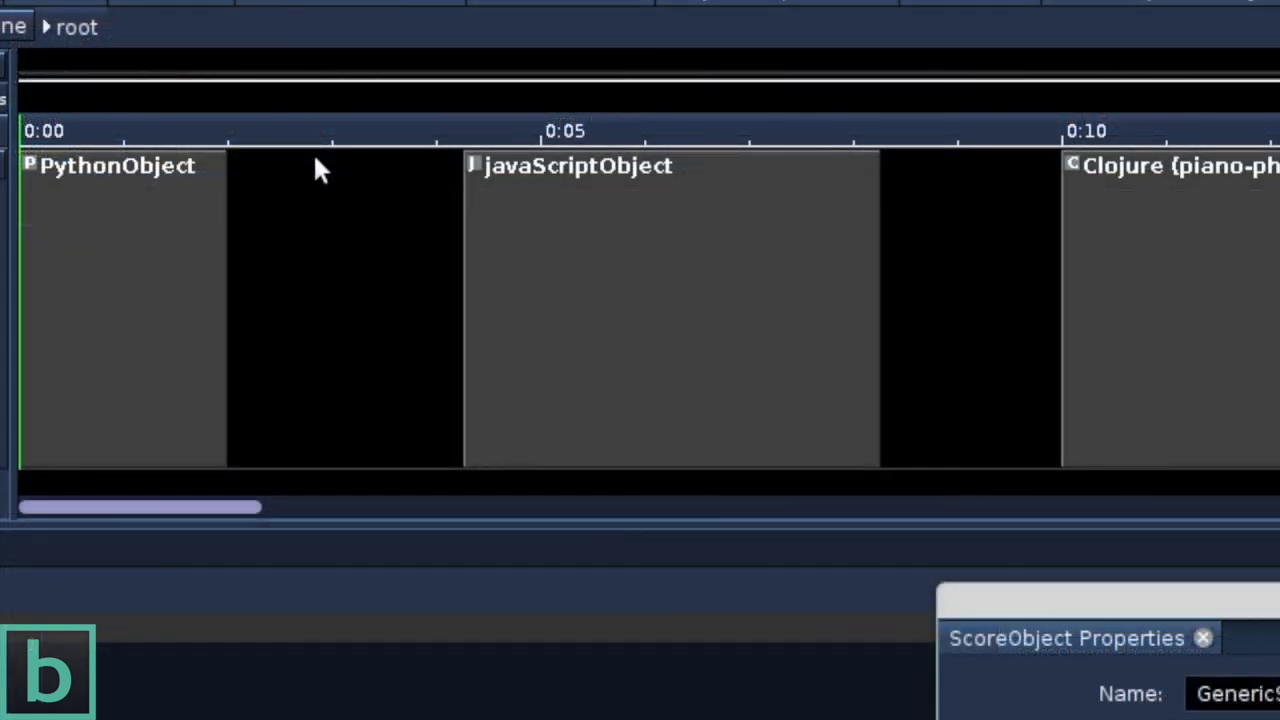
Look at the sound object types that can be added in InternalObjects.blue, and test the generated score of the PythonObject
right_click(312, 156)
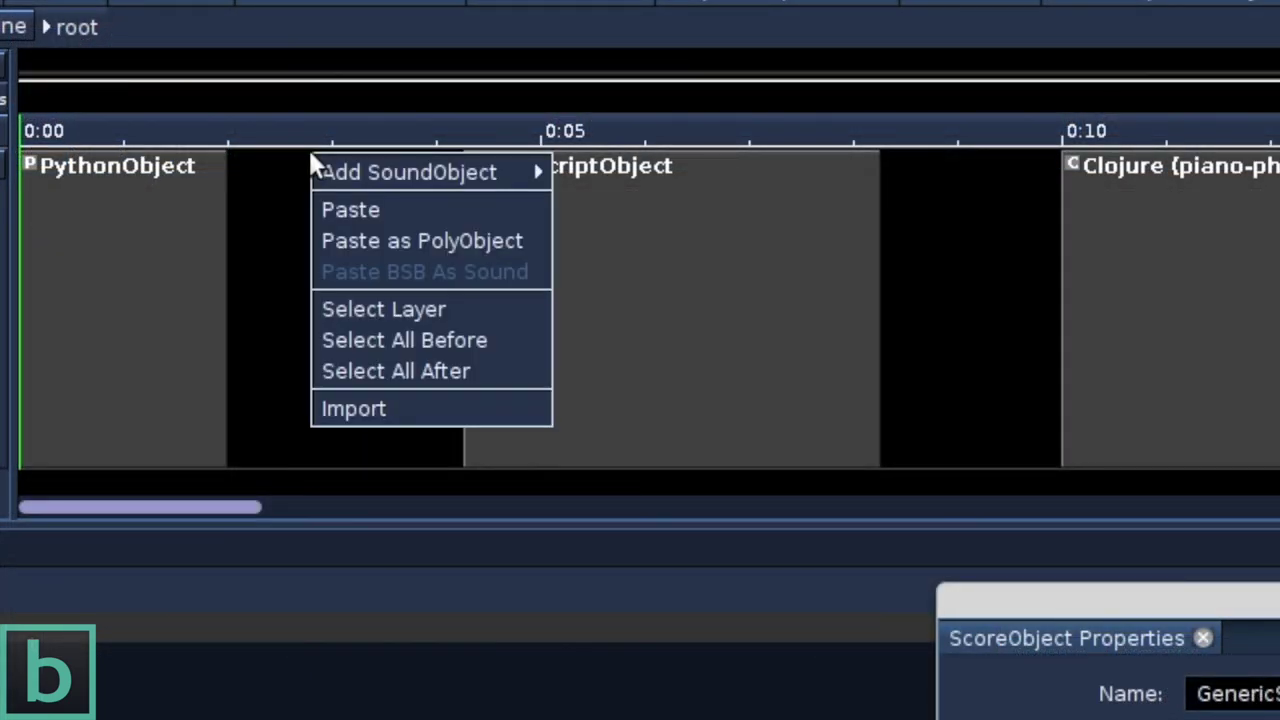
mouse_move(538, 172)
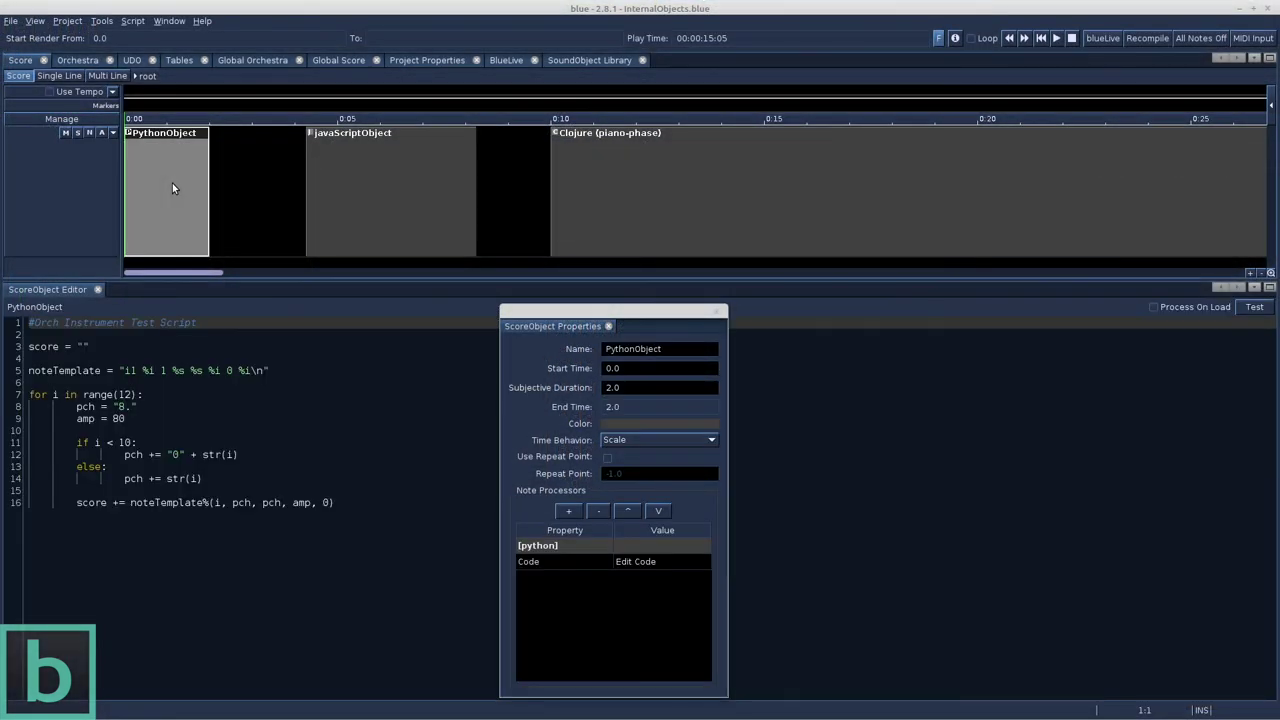
left_click(1256, 307)
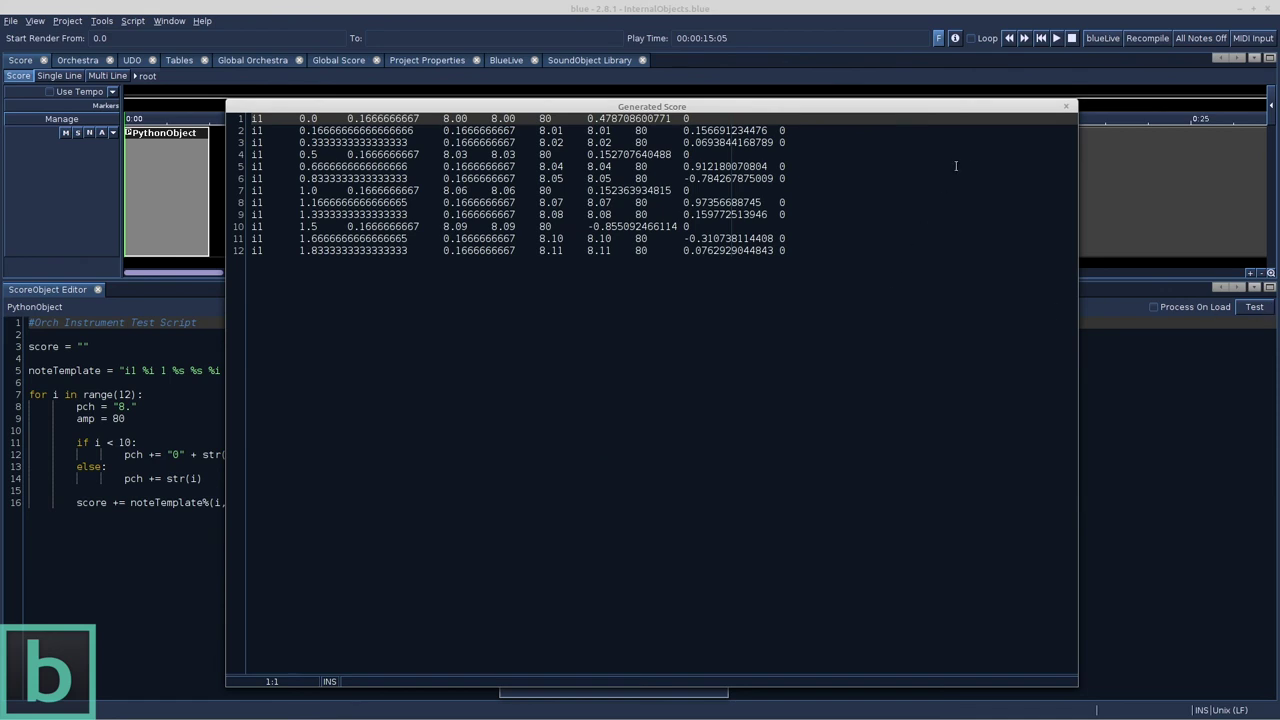
left_click(1066, 105)
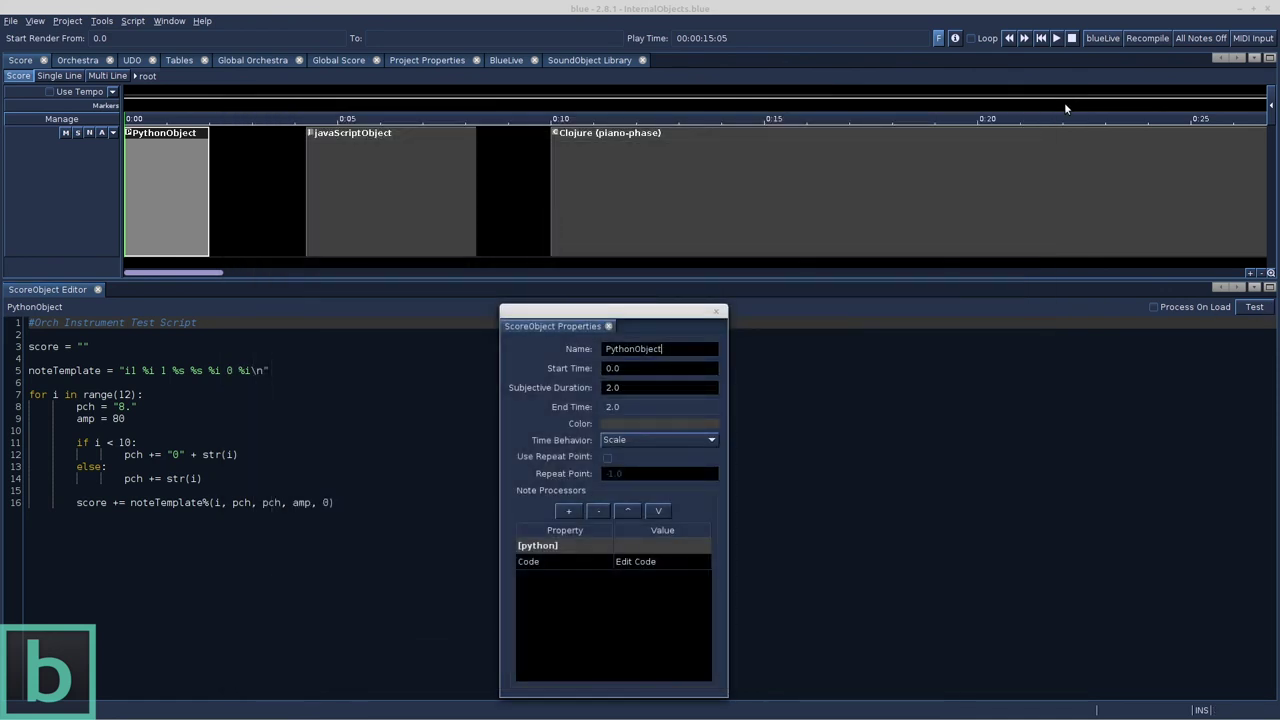
Select the javaScriptObject and view the score its script generates
left_click(409, 168)
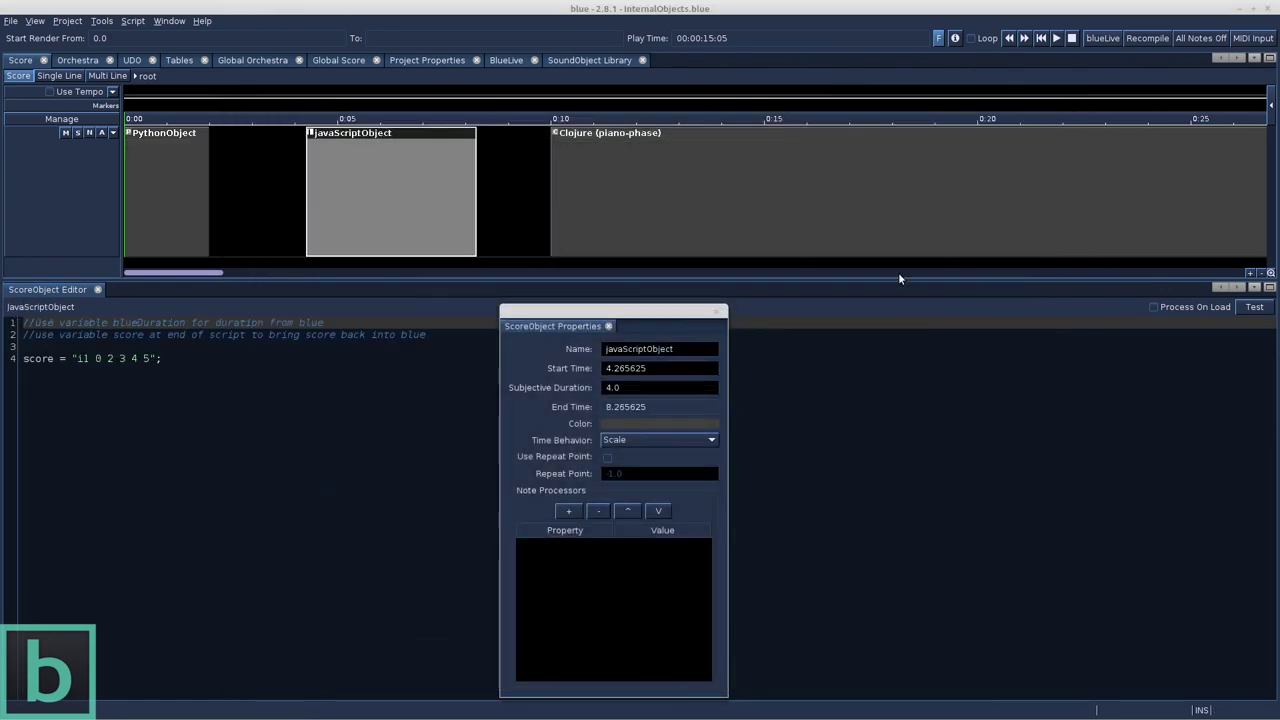
left_click(1254, 308)
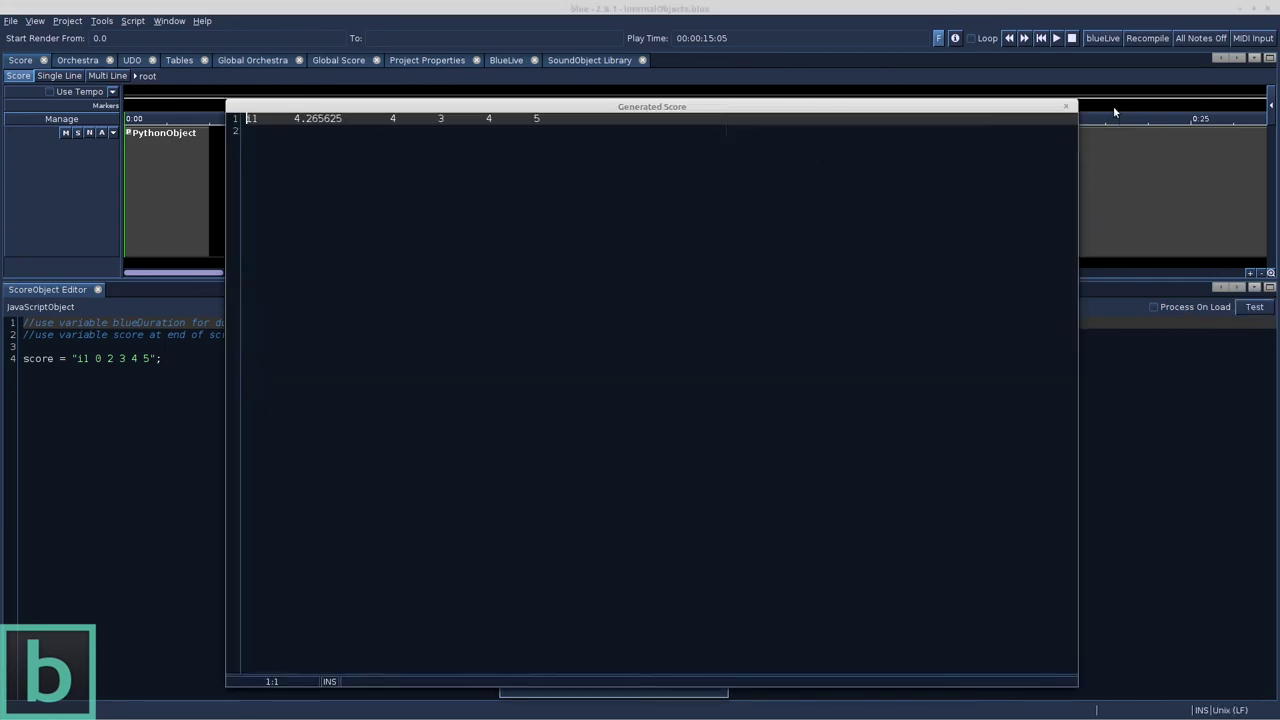
left_click(1066, 105)
Select the Clojure (piano-phase) object and read through its code
left_click(767, 203)
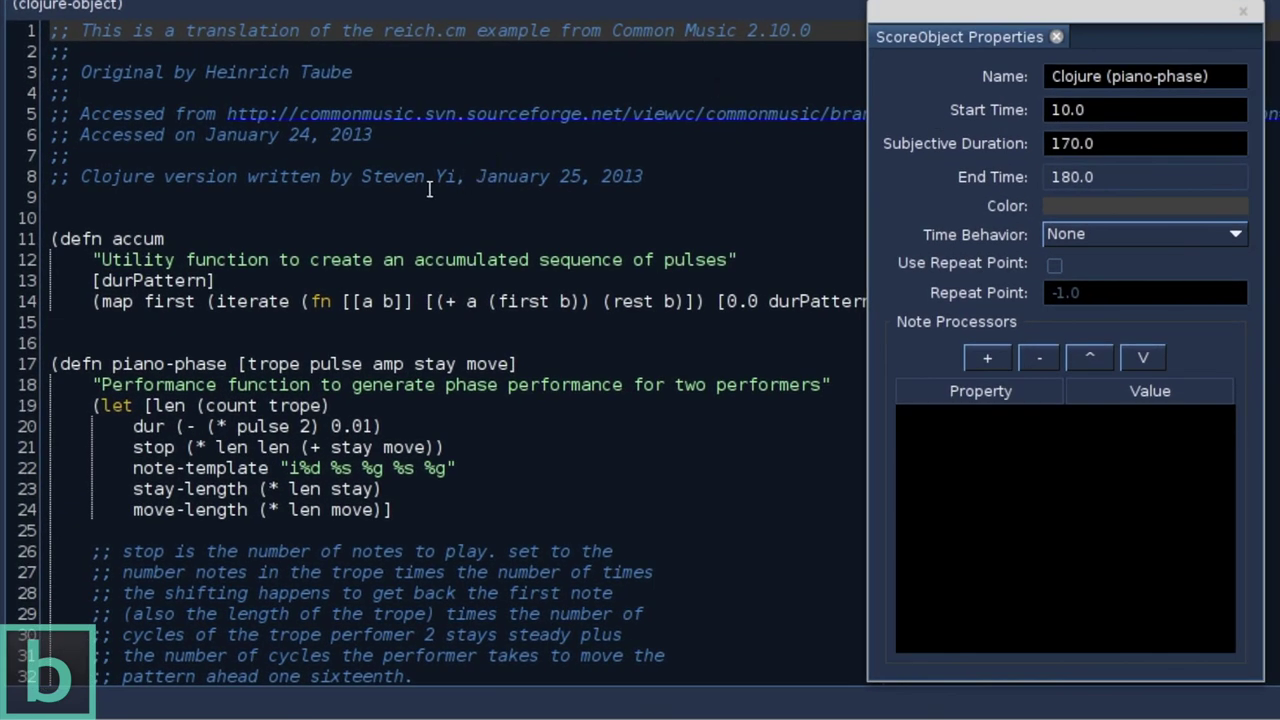
scroll(429, 189, "down", 16)
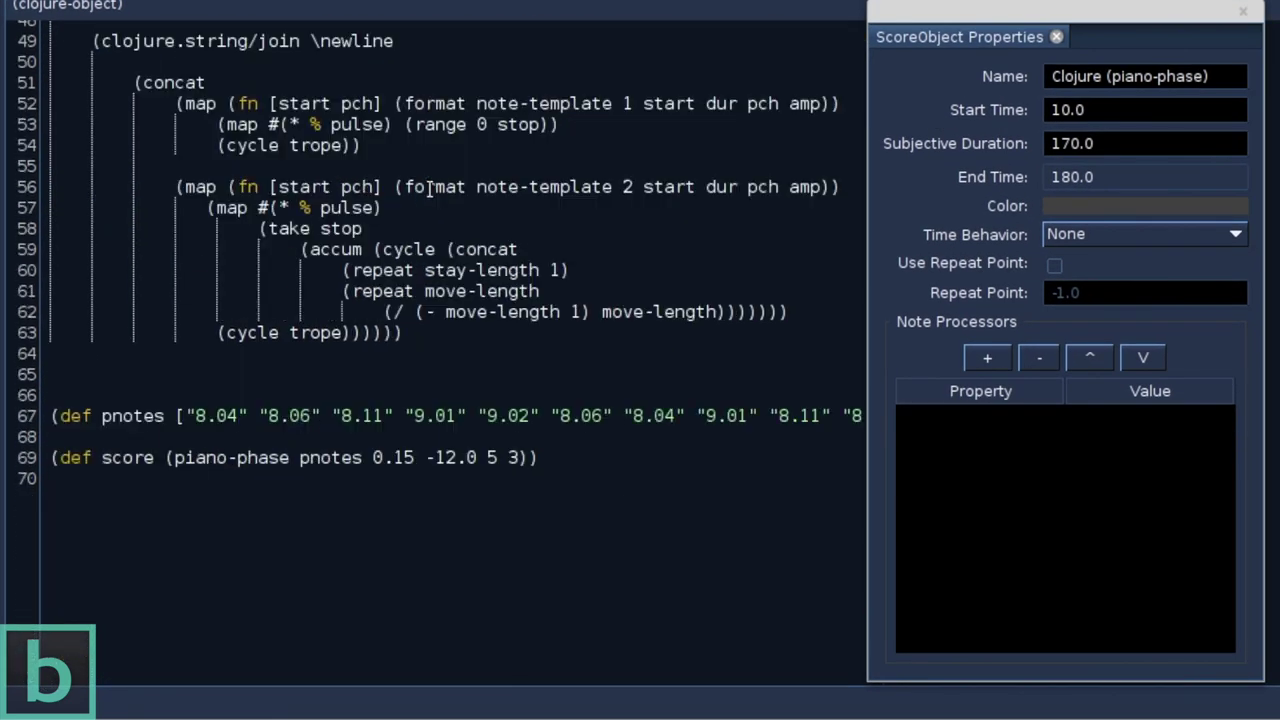
scroll(429, 189, "up", 12)
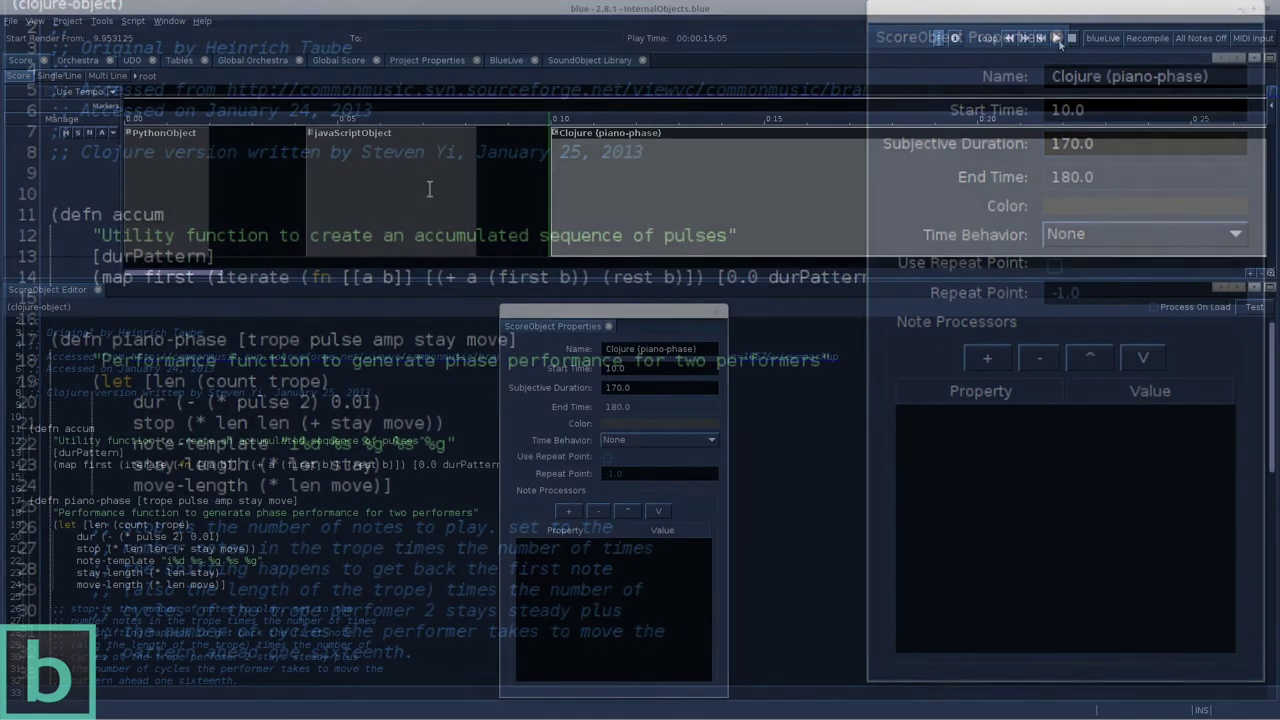
Audition the Clojure (piano-phase) object from its start near 10 seconds and view its generated score
left_click(1058, 41)
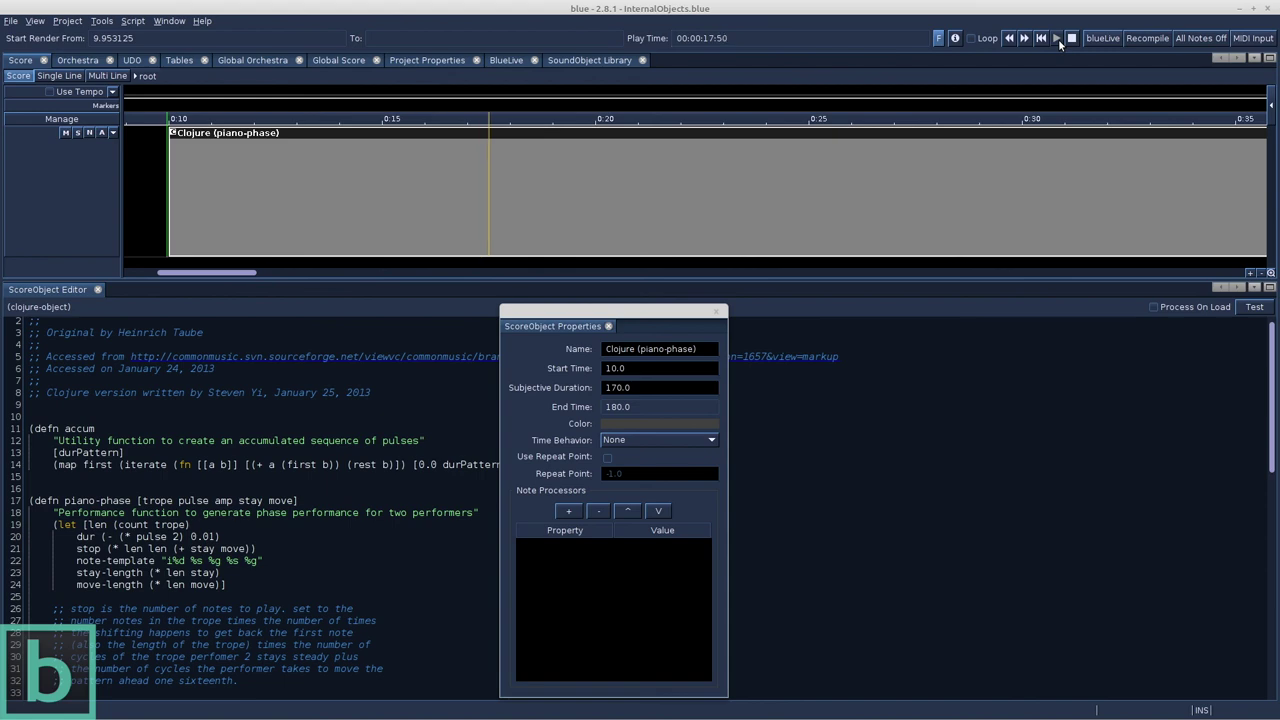
left_click(1072, 38)
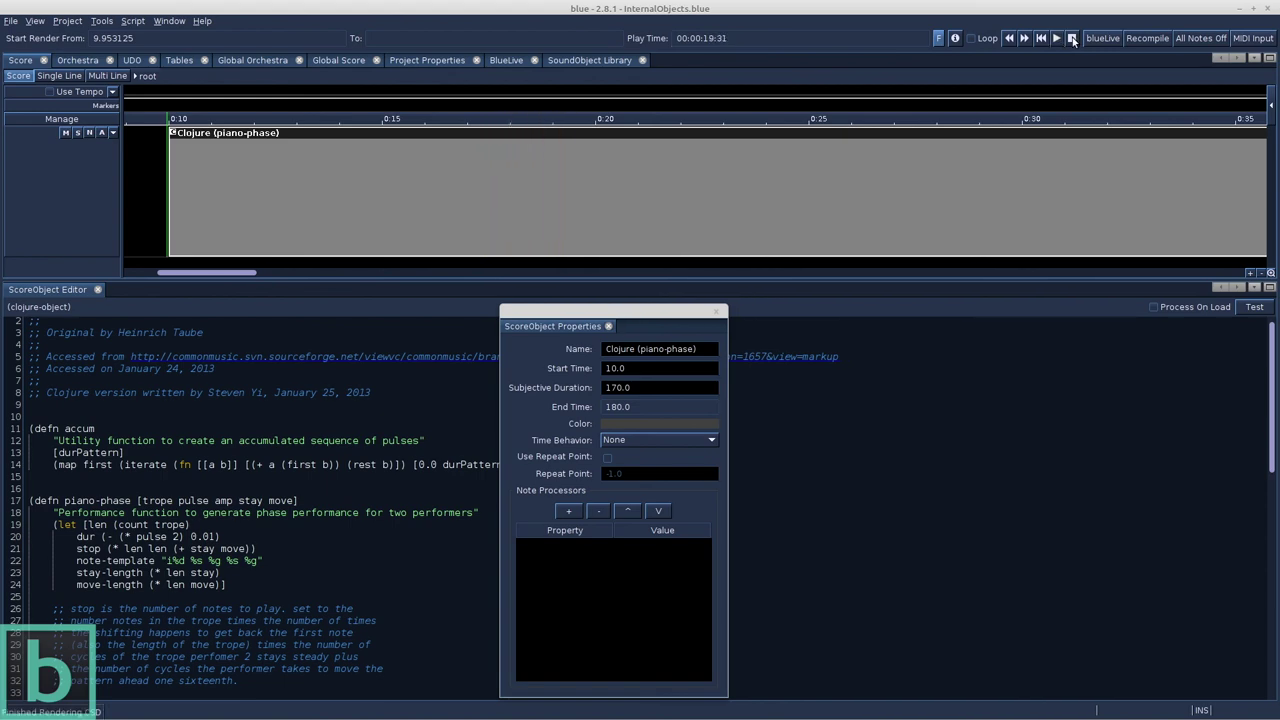
left_click(1250, 312)
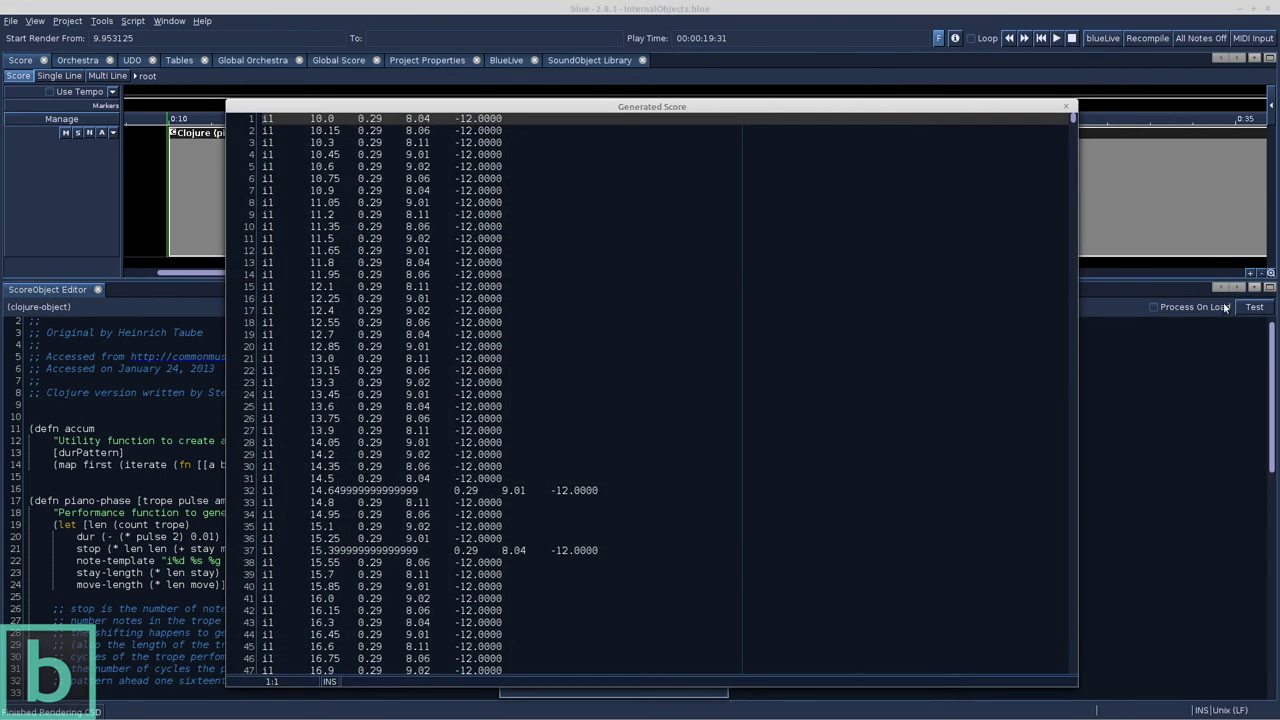